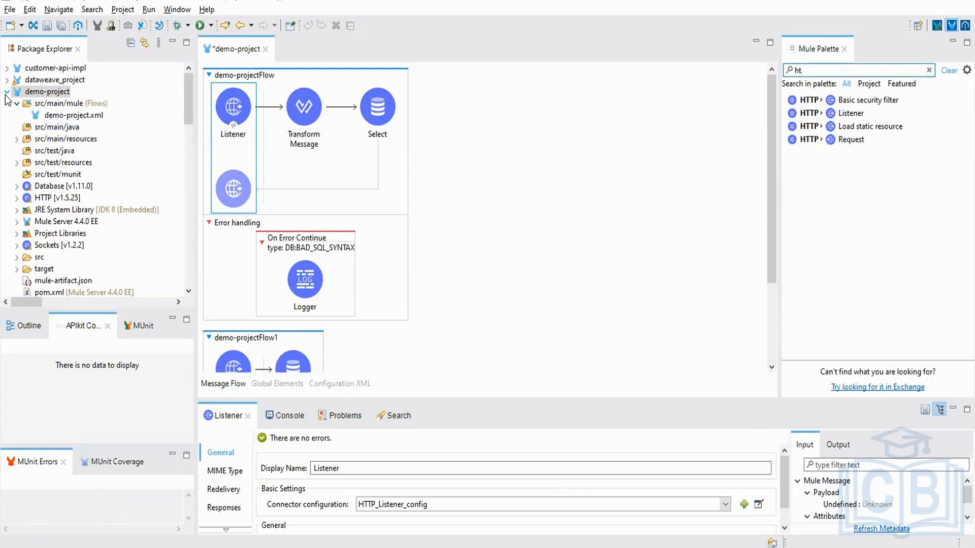
- Collapse the expanded demo-project and salesforce-sapi projects in the project tree and start creating a new Mule project
{"action": "left_click", "coordinate": [7, 92]}
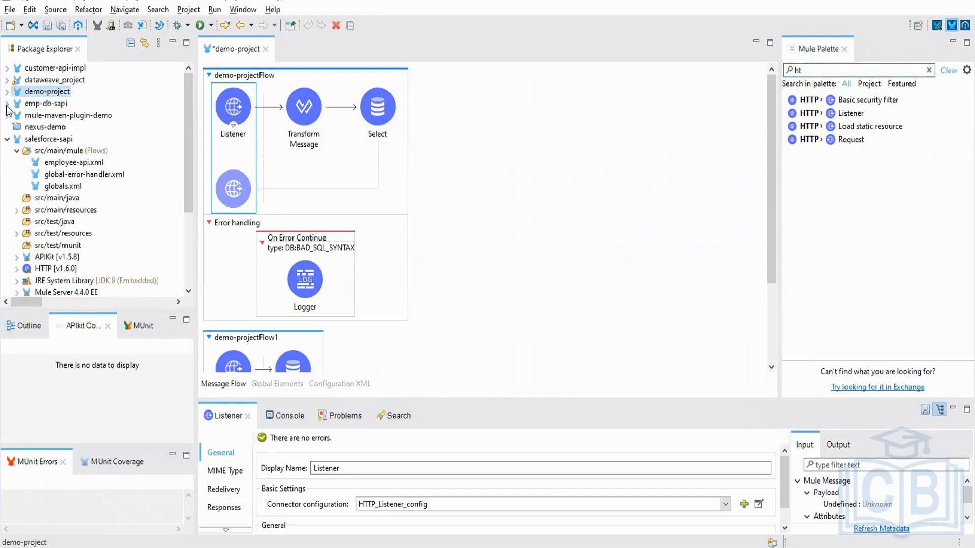
{"action": "left_click", "coordinate": [6, 138]}
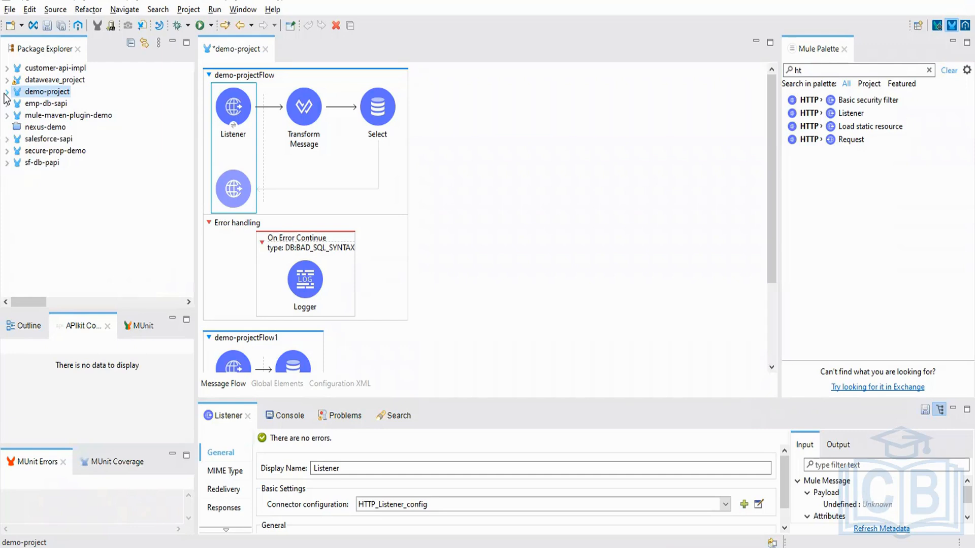
{"action": "left_click", "coordinate": [13, 11]}
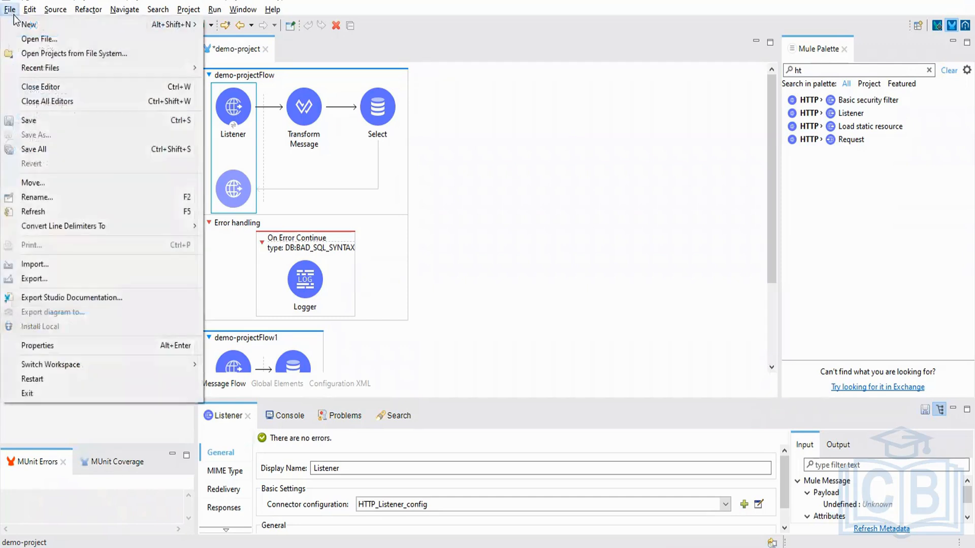
{"action": "mouse_move", "coordinate": [40, 26]}
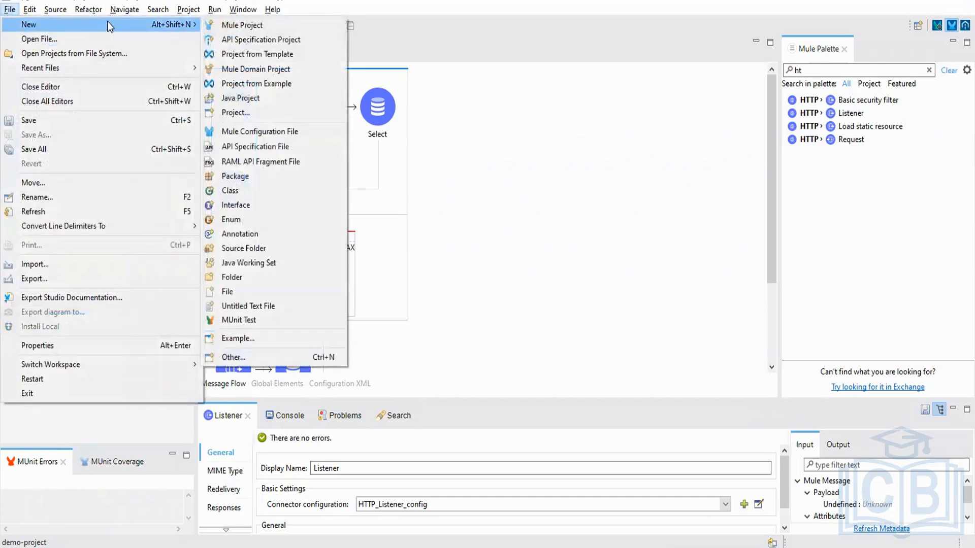
{"action": "left_click", "coordinate": [241, 26]}
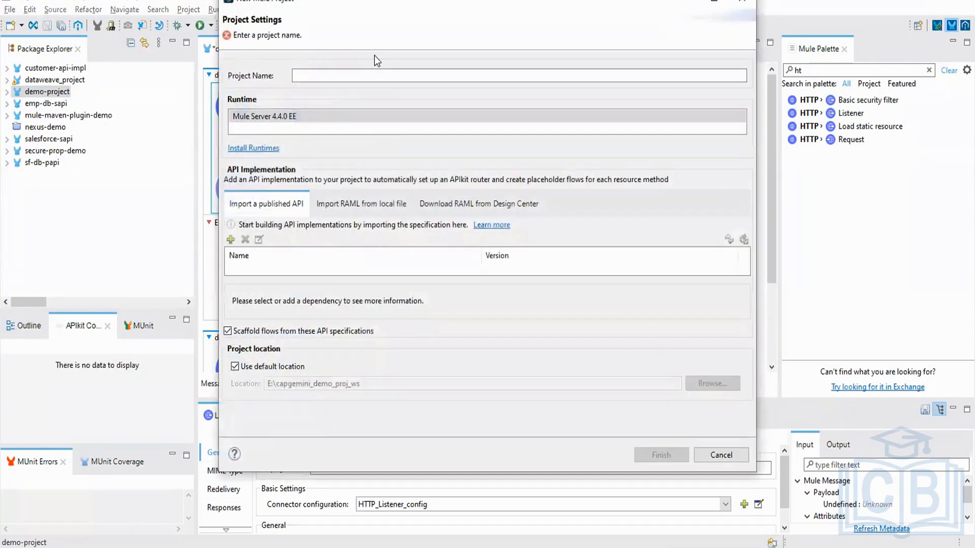
- Name the new Mule project simpleProject, keep the Mule Server 4.4.0 EE runtime and default location, and create it without an API specification
{"action": "left_click", "coordinate": [378, 75]}
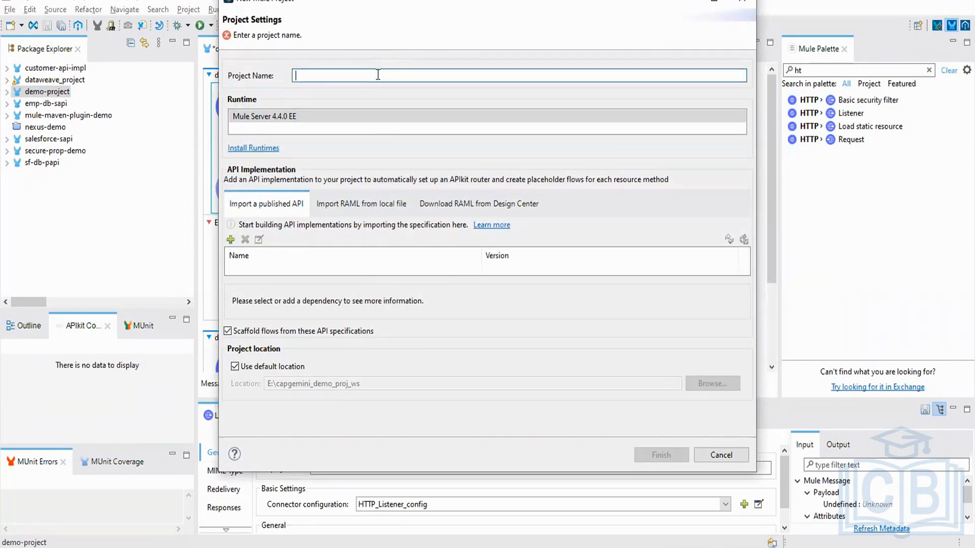
{"action": "type", "text": "simple"}
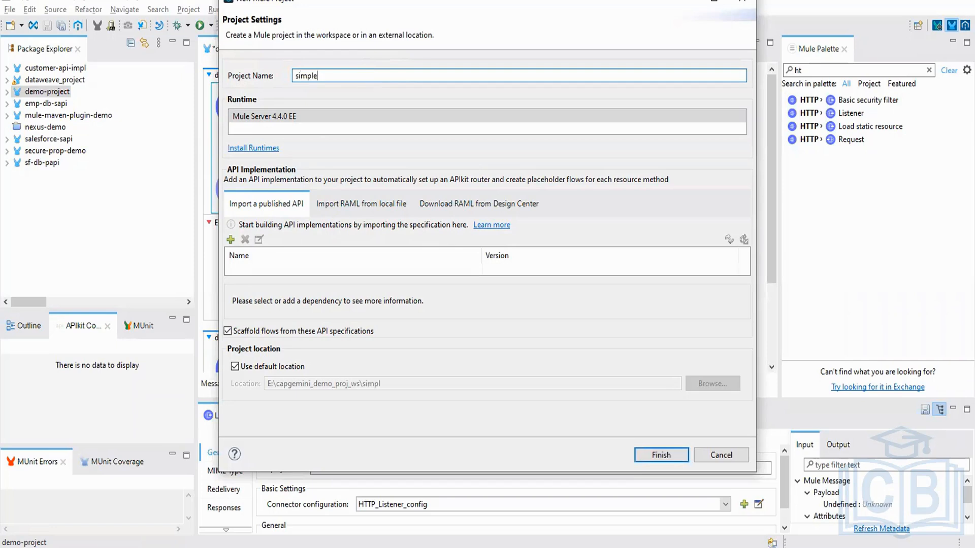
{"action": "type", "text": "Porje"}
{"action": "type", "text": "ct"}
{"action": "key", "text": "BackSpace"}
{"action": "key", "text": "BackSpace"}
{"action": "key", "text": "BackSpace"}
{"action": "key", "text": "BackSpace"}
{"action": "key", "text": "BackSpace"}
{"action": "type", "text": "oject"}
{"action": "left_click", "coordinate": [451, 208]}
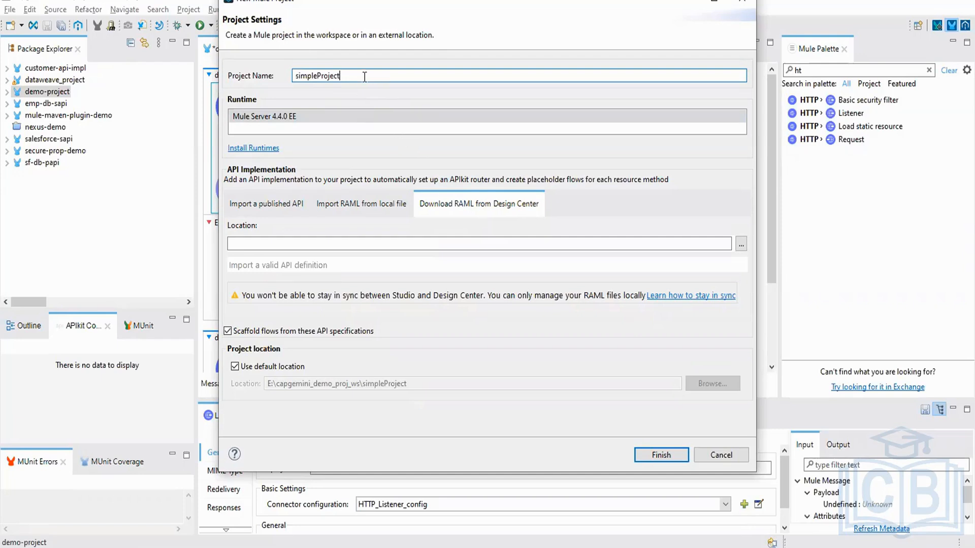
{"action": "left_click", "coordinate": [285, 127]}
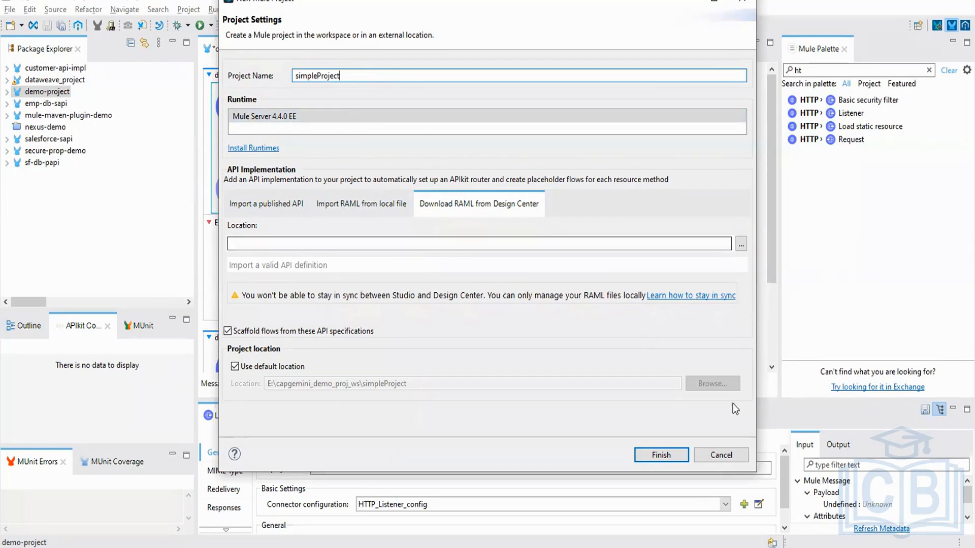
{"action": "left_click", "coordinate": [660, 457]}
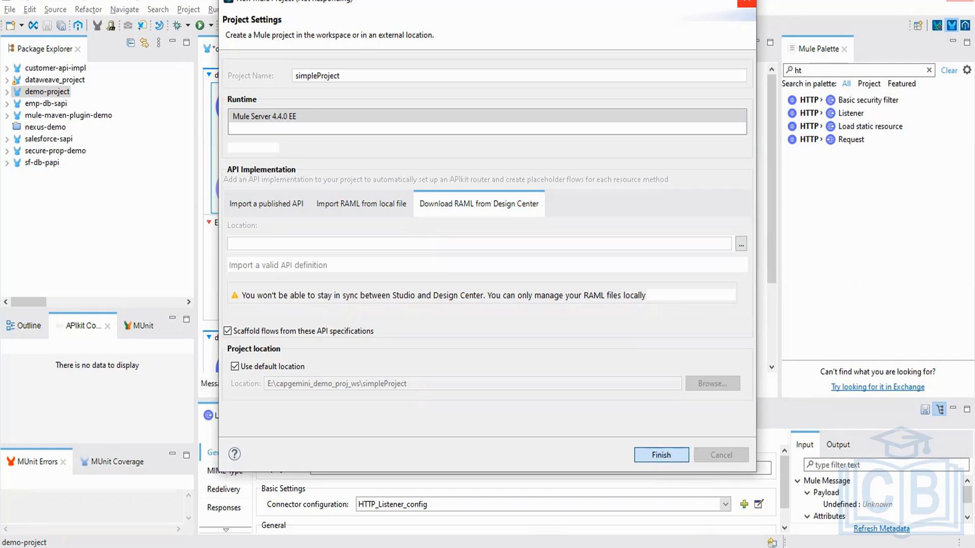
{"action": "mouse_move", "coordinate": [453, 547]}
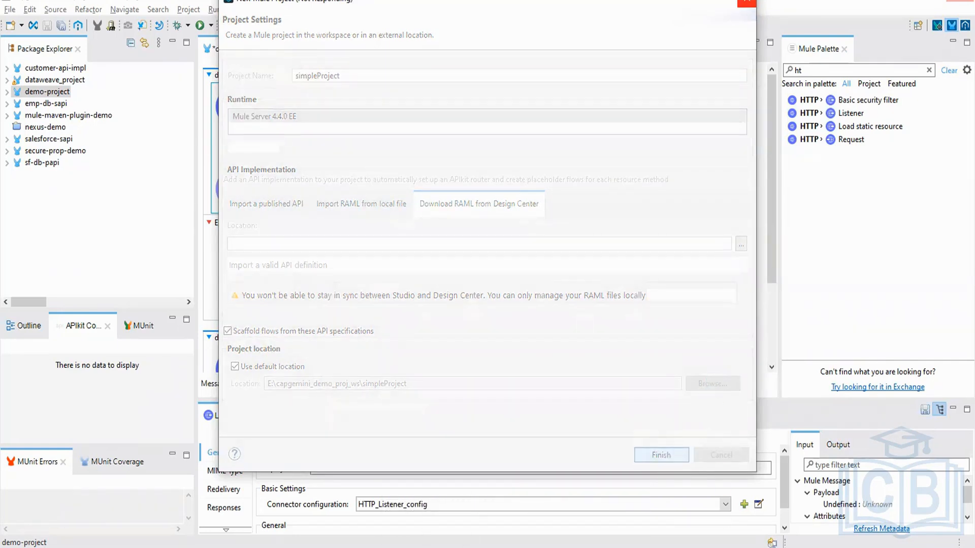
{"action": "left_click", "coordinate": [670, 547]}
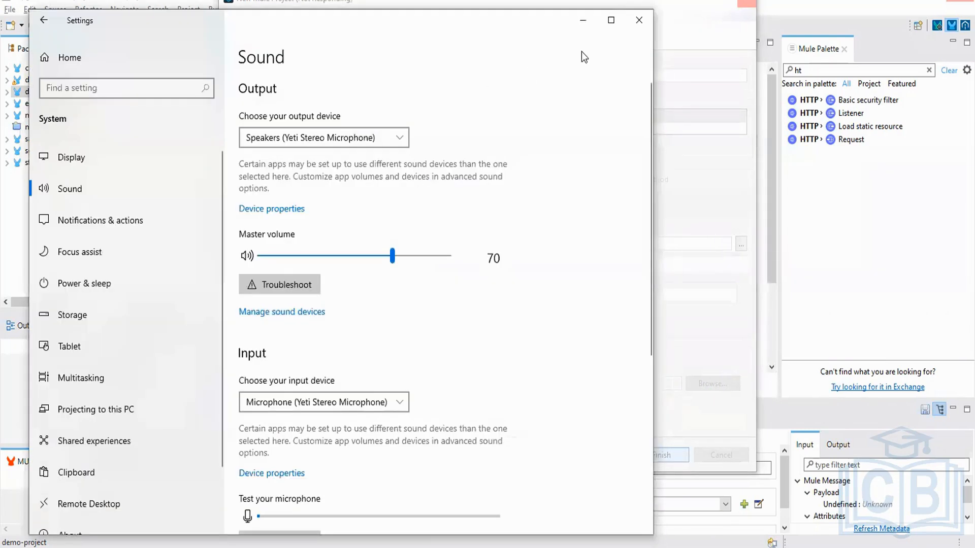
{"action": "left_click_drag", "start_coordinate": [352, 22], "coordinate": [273, 153]}
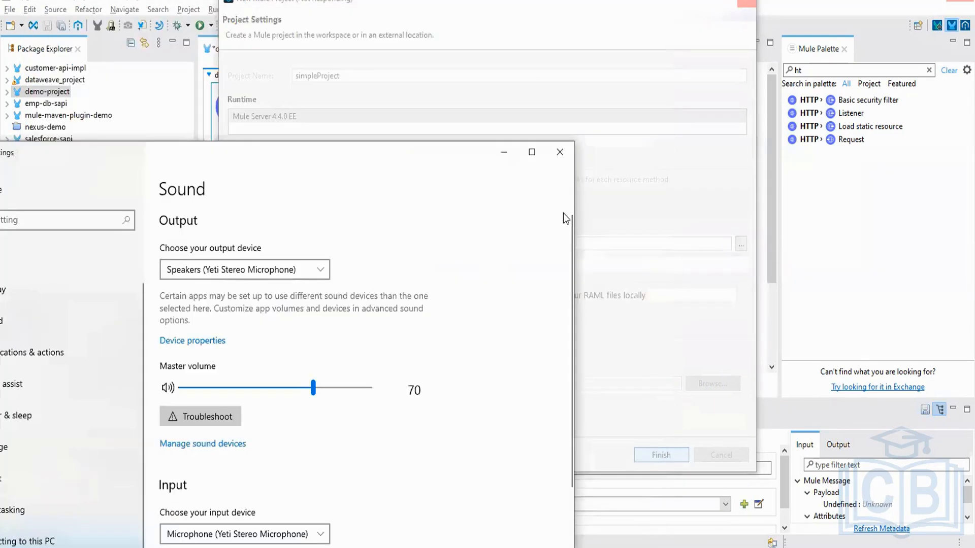
{"action": "left_click", "coordinate": [560, 152]}
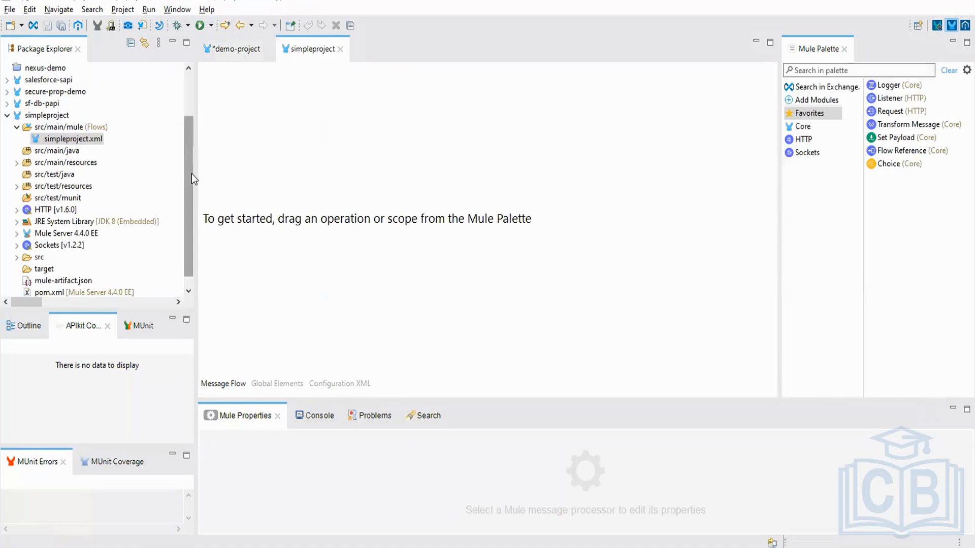
- Examine the simpleproject structure, including src/main/mule and its simpleproject.xml file, along with the component palette and the message flow canvas
{"action": "left_click", "coordinate": [56, 117]}
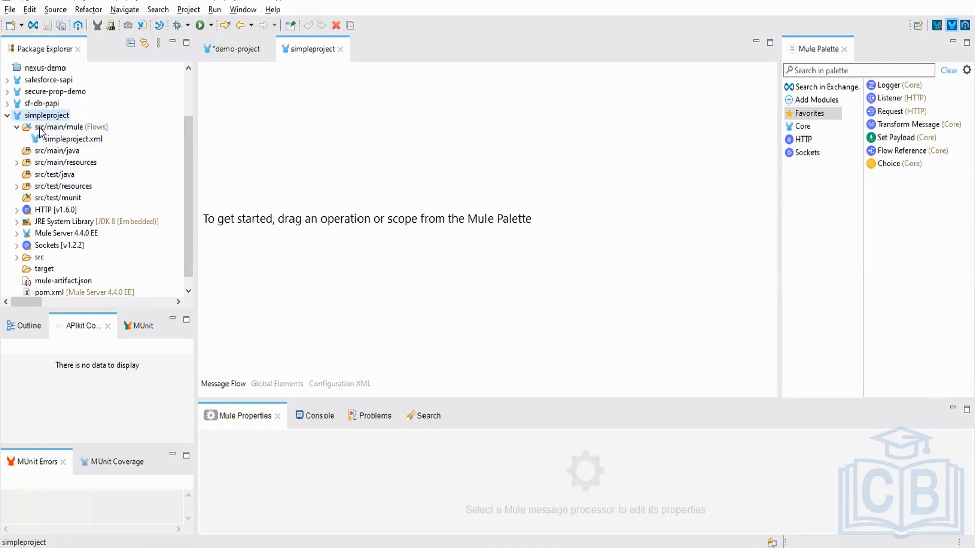
{"action": "left_click", "coordinate": [18, 129]}
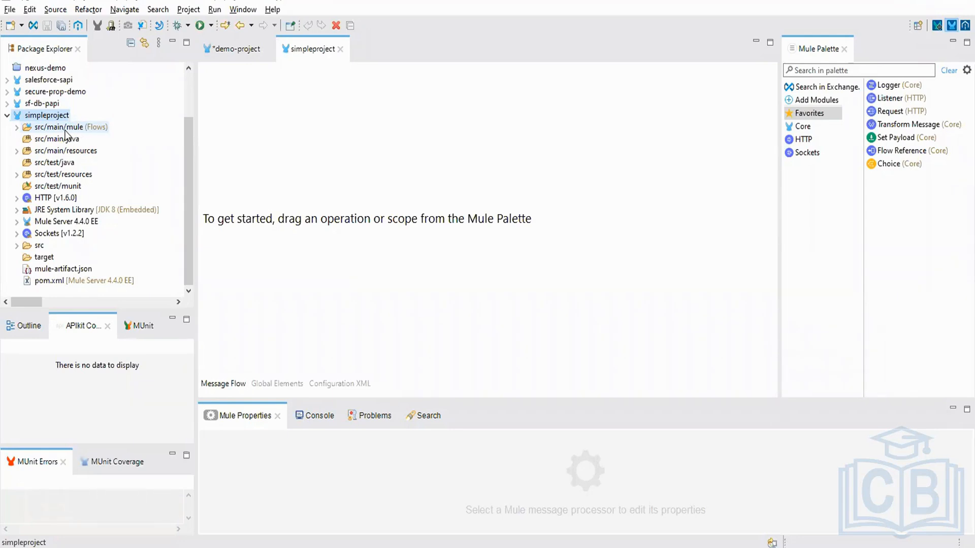
{"action": "left_click", "coordinate": [17, 128]}
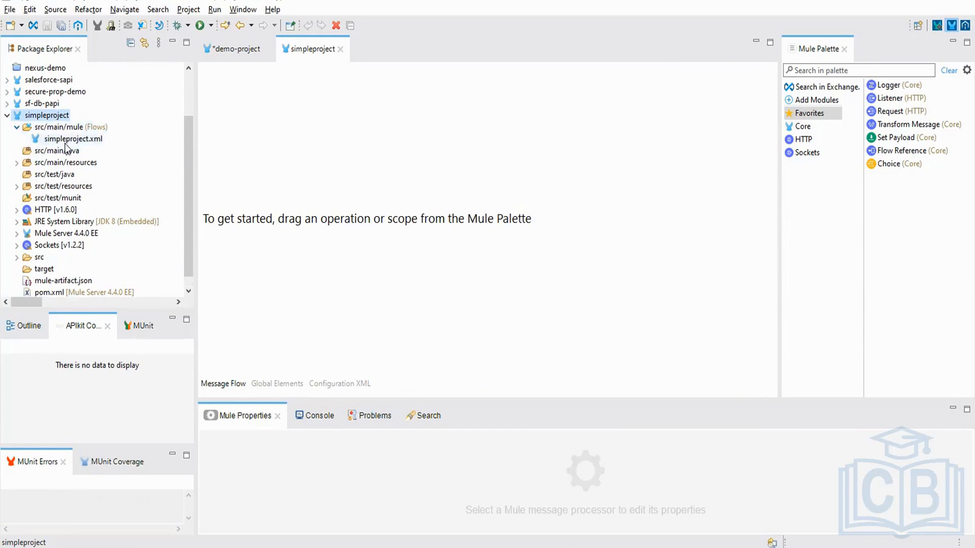
{"action": "left_click", "coordinate": [65, 141]}
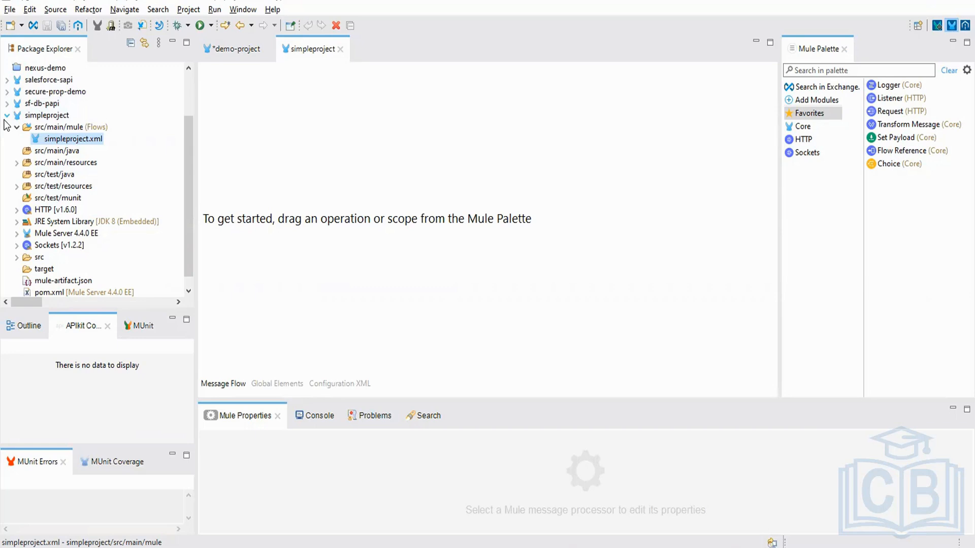
{"action": "left_click", "coordinate": [45, 117]}
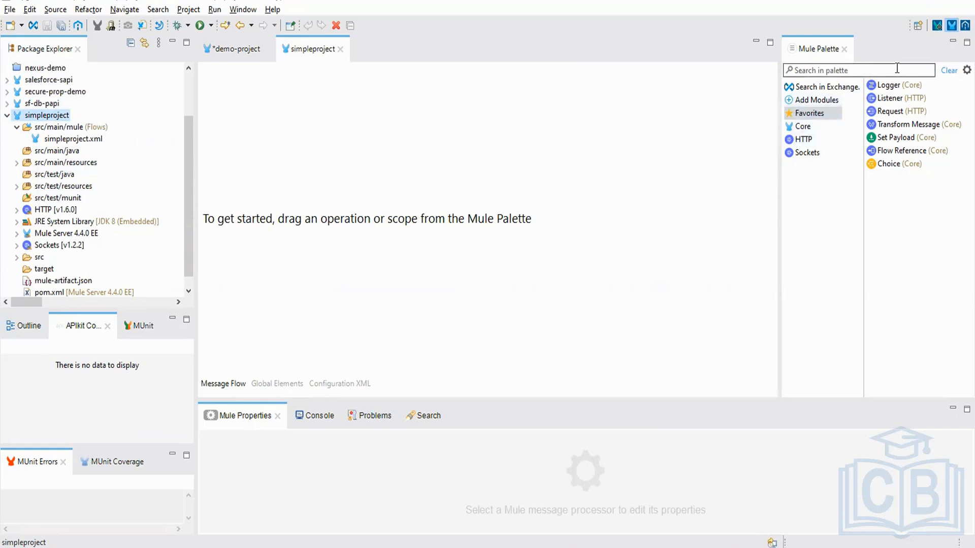
{"action": "left_click", "coordinate": [882, 127]}
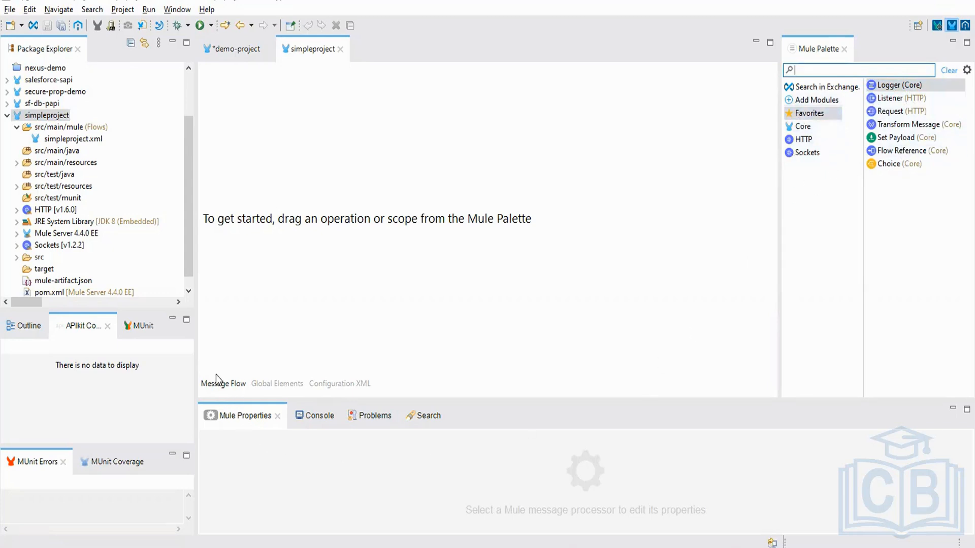
{"action": "left_click", "coordinate": [309, 353]}
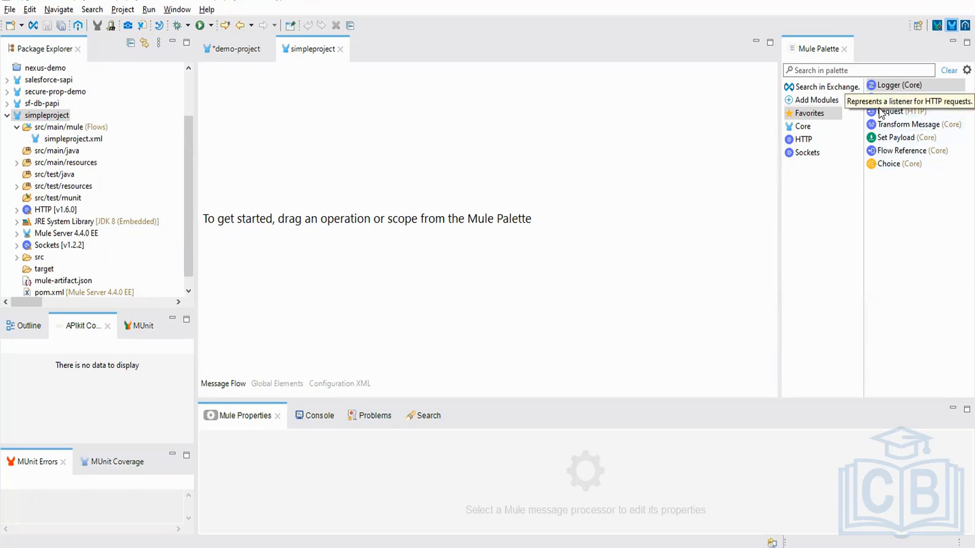
- Place an HTTP Listener directly on the empty canvas and delete the flow created around it
{"action": "left_click_drag", "start_coordinate": [886, 104], "coordinate": [486, 189]}
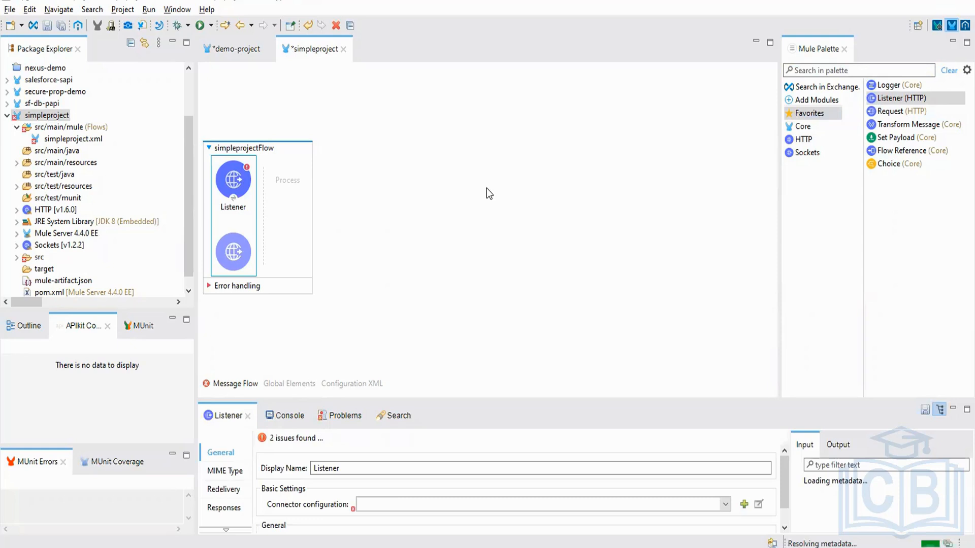
{"action": "left_click", "coordinate": [895, 102]}
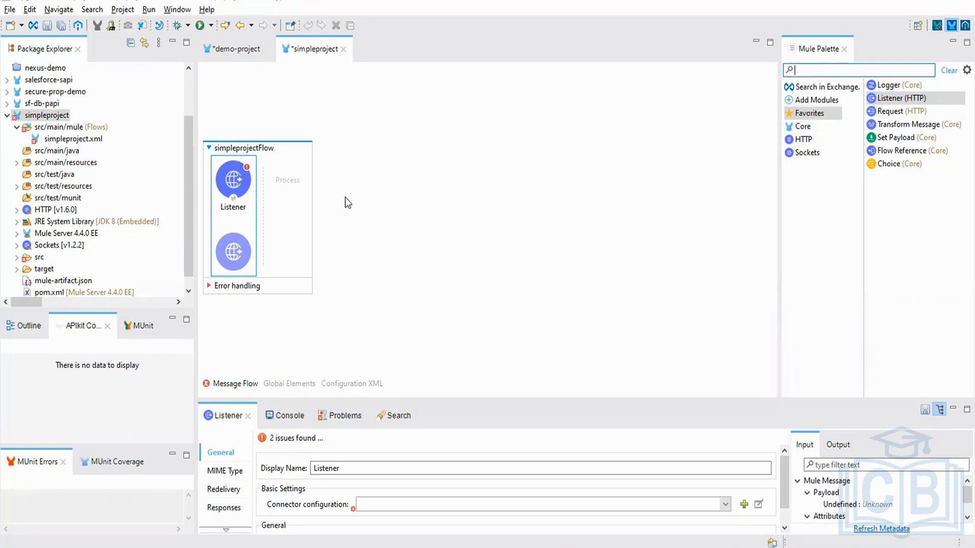
{"action": "left_click", "coordinate": [300, 151]}
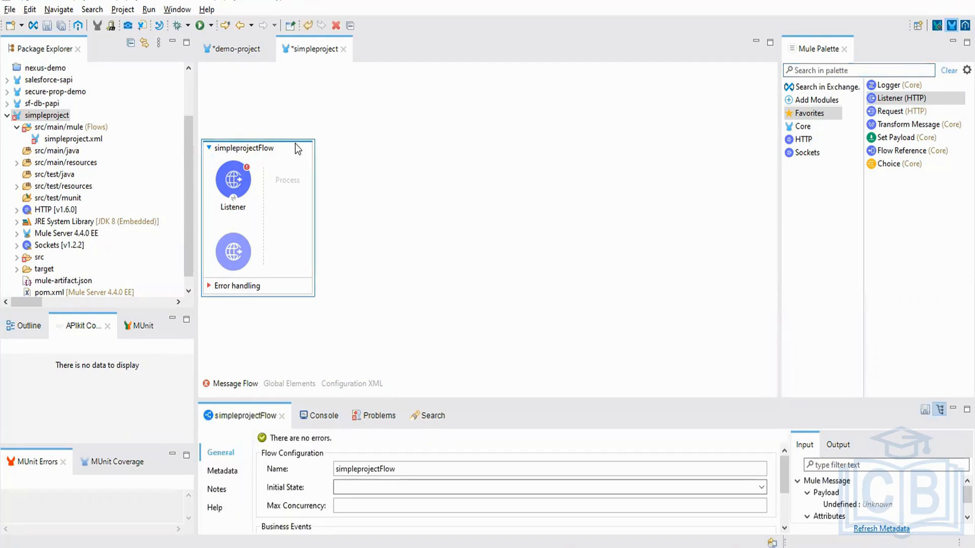
{"action": "key", "text": "Delete"}
- Find the core Flow scope in the palette by searching "flo" and add it to the empty canvas
{"action": "left_click", "coordinate": [845, 70]}
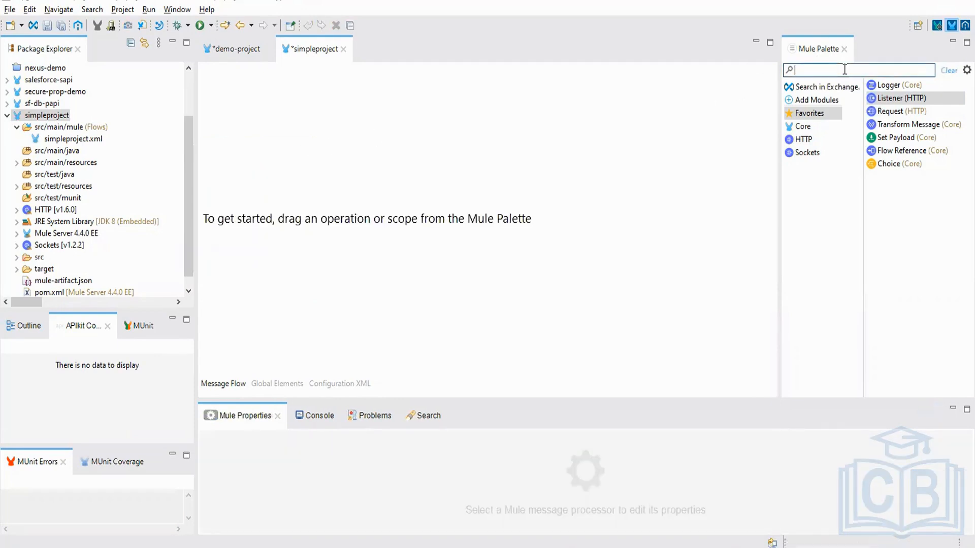
{"action": "type", "text": "flo"}
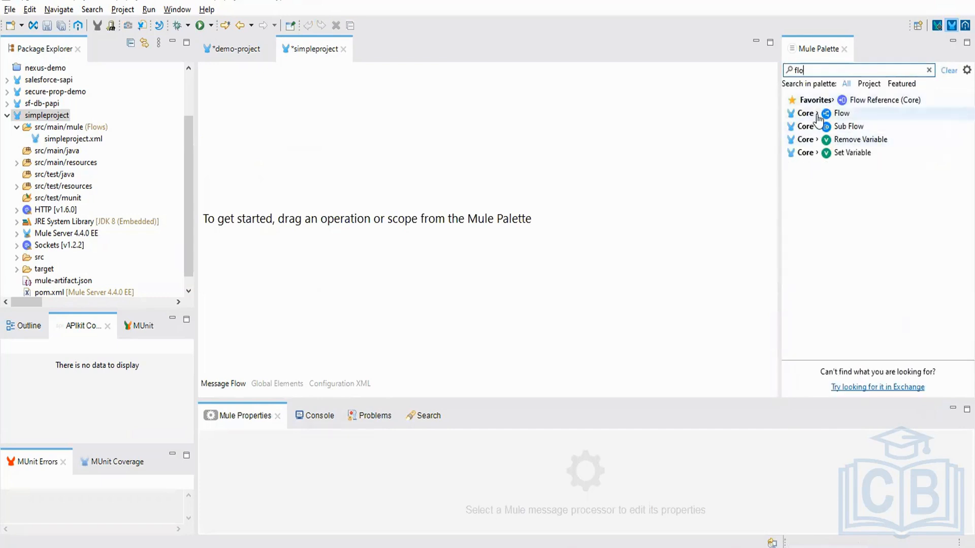
{"action": "left_click_drag", "start_coordinate": [844, 113], "coordinate": [556, 169]}
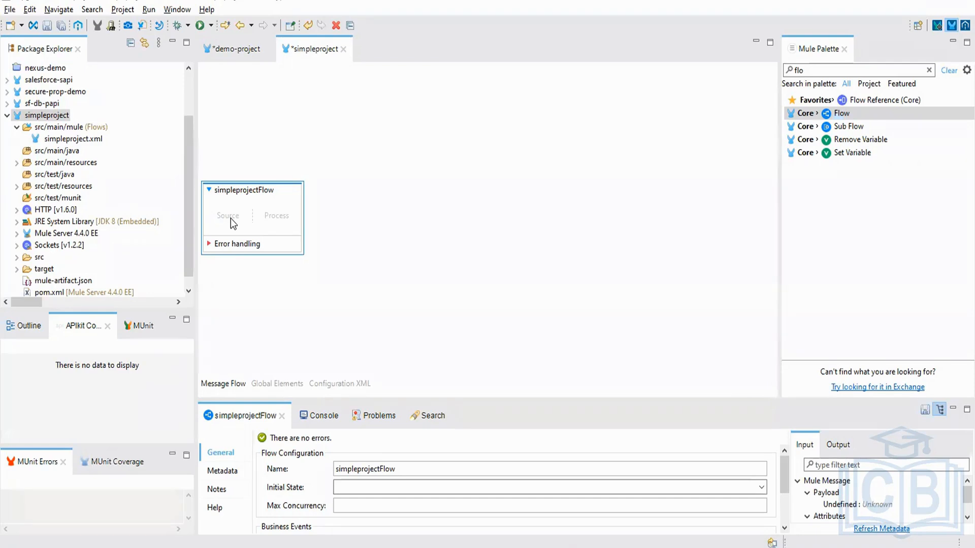
- Search the palette for "http" and place an HTTP Listener in the source area of simpleprojectFlow
{"action": "double_click", "coordinate": [846, 71]}
{"action": "type", "text": "http"}
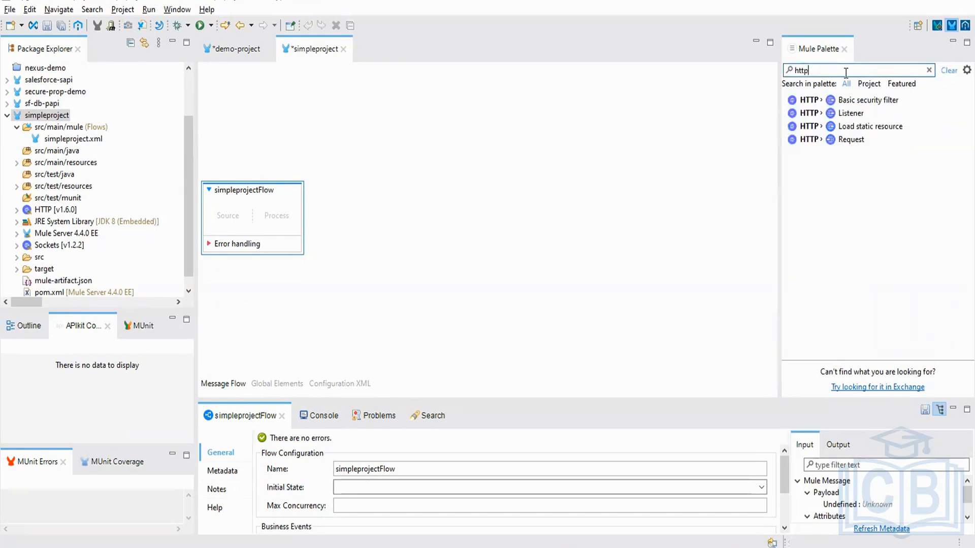
{"action": "left_click_drag", "start_coordinate": [850, 112], "coordinate": [226, 201]}
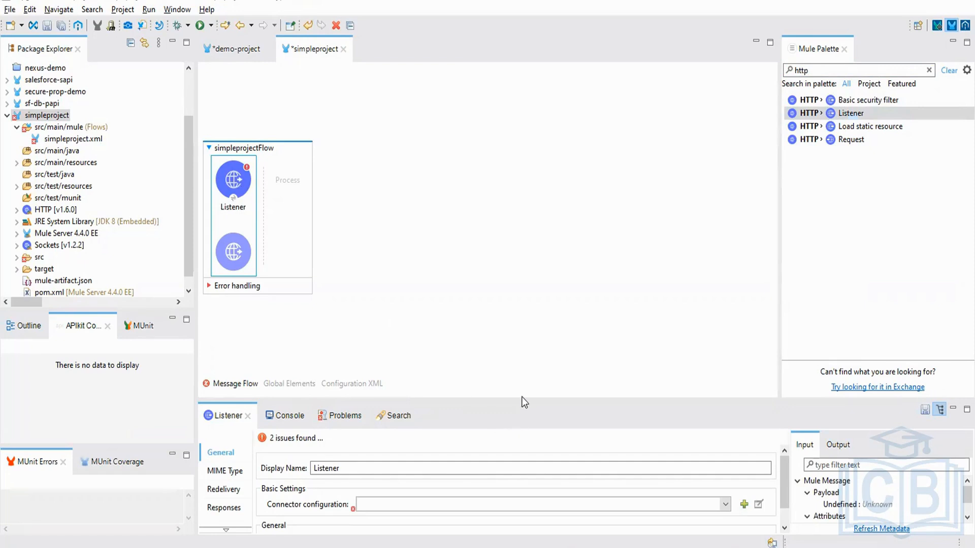
- Add the connector configuration HTTP_Listener_config for the Listener, keeping the default All Interfaces host and setting the port to 8082
{"action": "left_click_drag", "start_coordinate": [523, 399], "coordinate": [562, 352]}
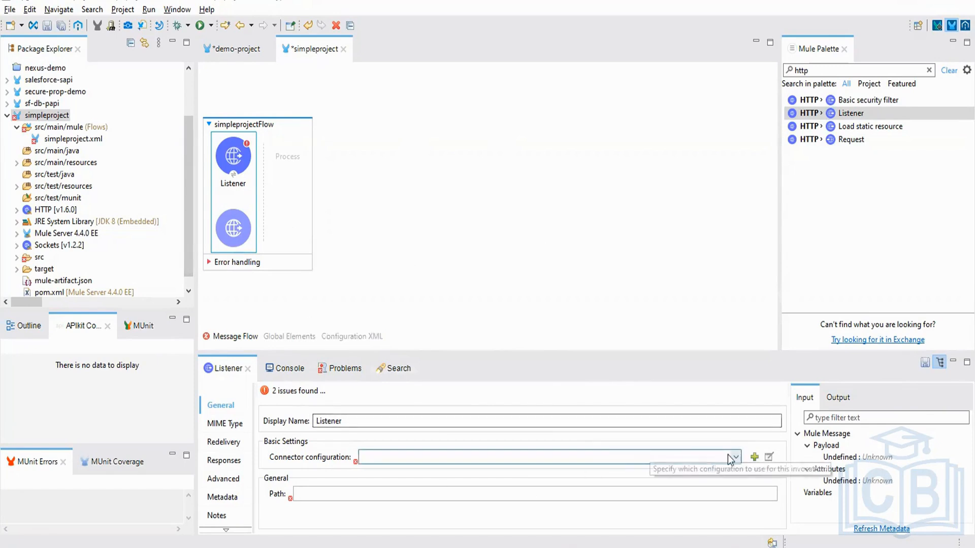
{"action": "left_click", "coordinate": [757, 459]}
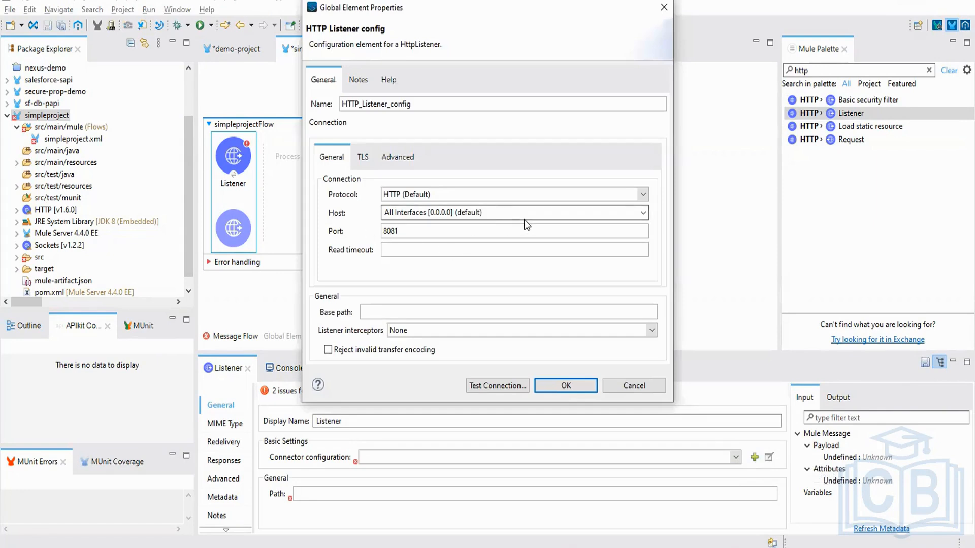
{"action": "triple_click", "coordinate": [449, 213]}
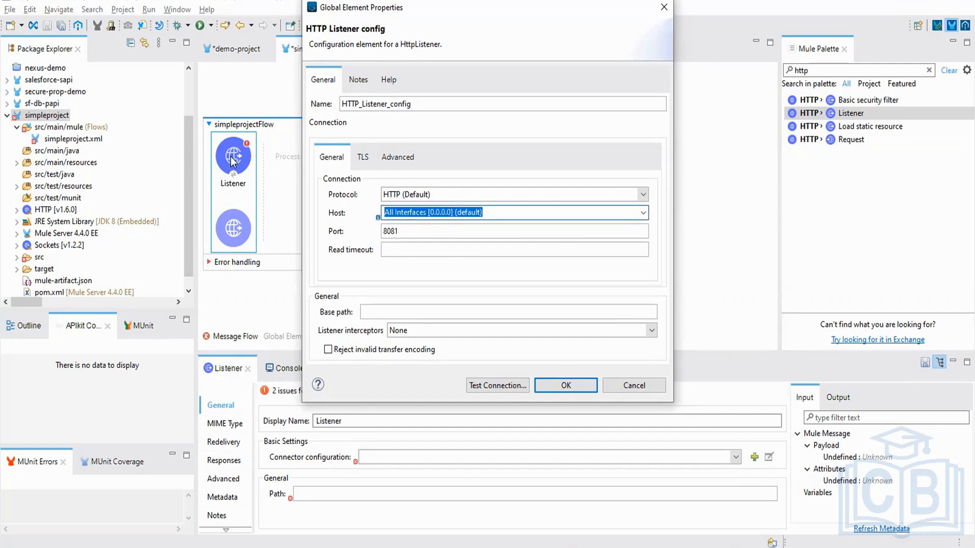
{"action": "left_click", "coordinate": [402, 231]}
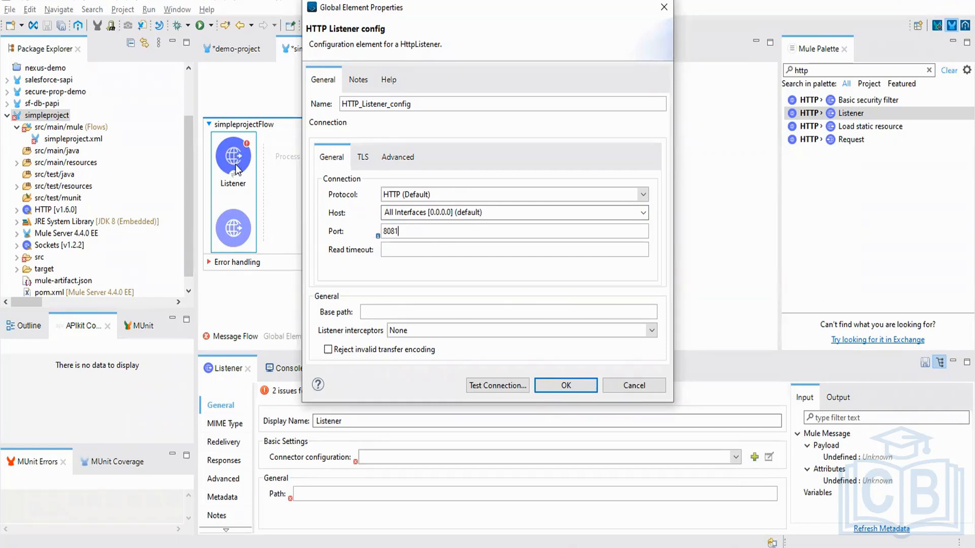
{"action": "key", "text": "BackSpace"}
{"action": "type", "text": "2"}
{"action": "left_click", "coordinate": [567, 388]}
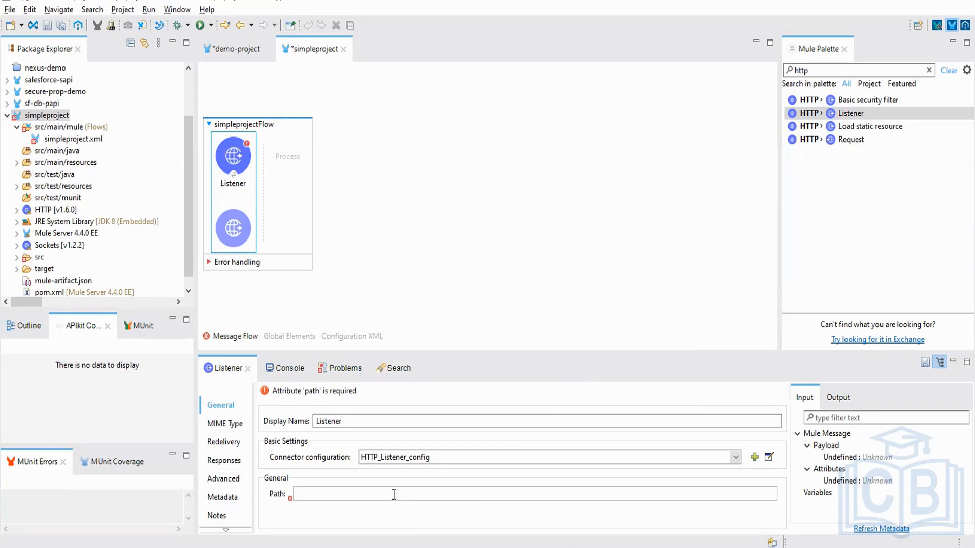
- Set the Listener's path to /one and save the project
{"action": "type", "text": "/"}
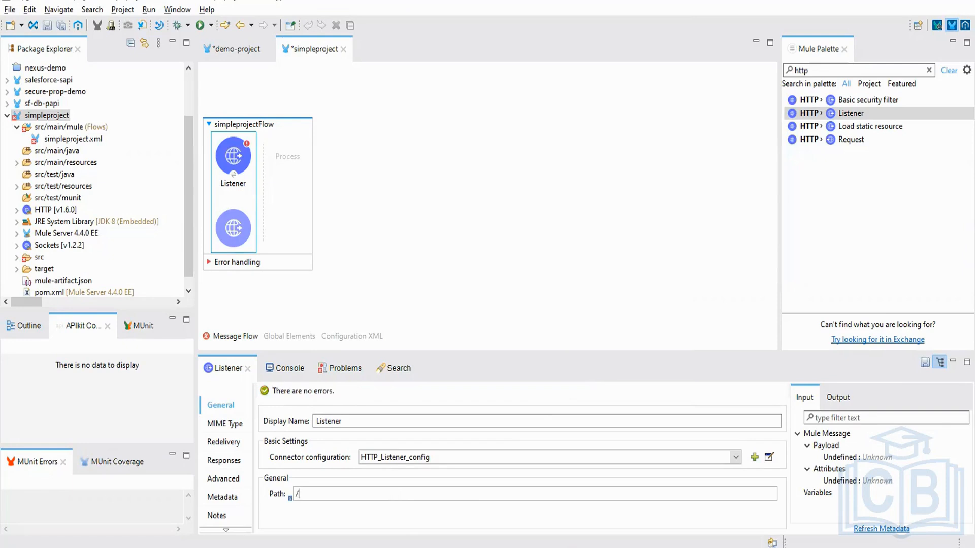
{"action": "type", "text": "one"}
{"action": "left_click", "coordinate": [457, 281]}
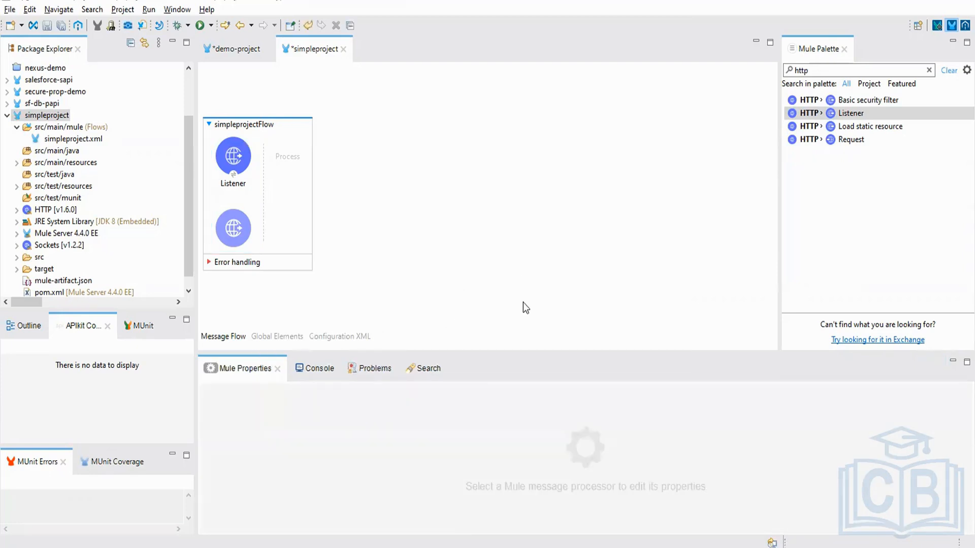
{"action": "left_click", "coordinate": [60, 27]}
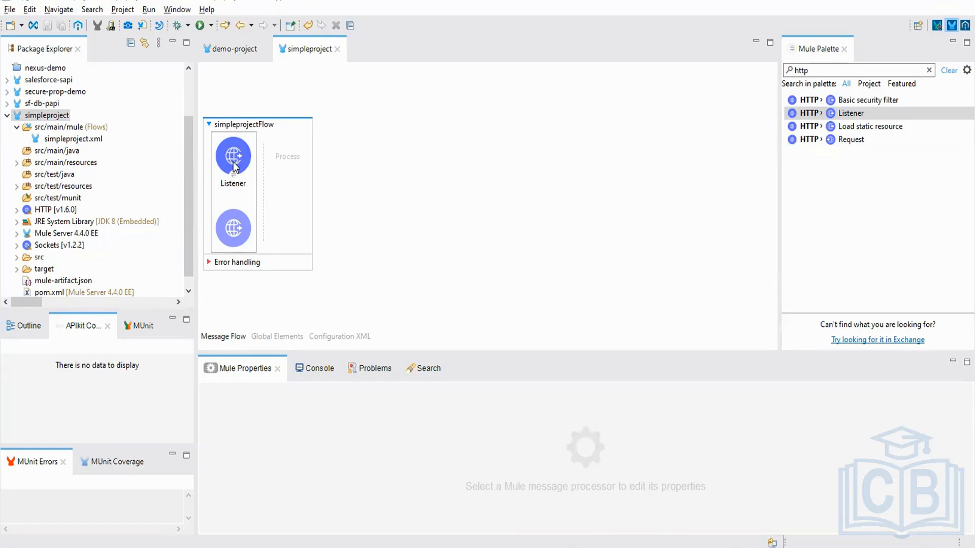
- Search the palette for "lo" and add a Logger to the process area of simpleprojectFlow
{"action": "left_click", "coordinate": [887, 75]}
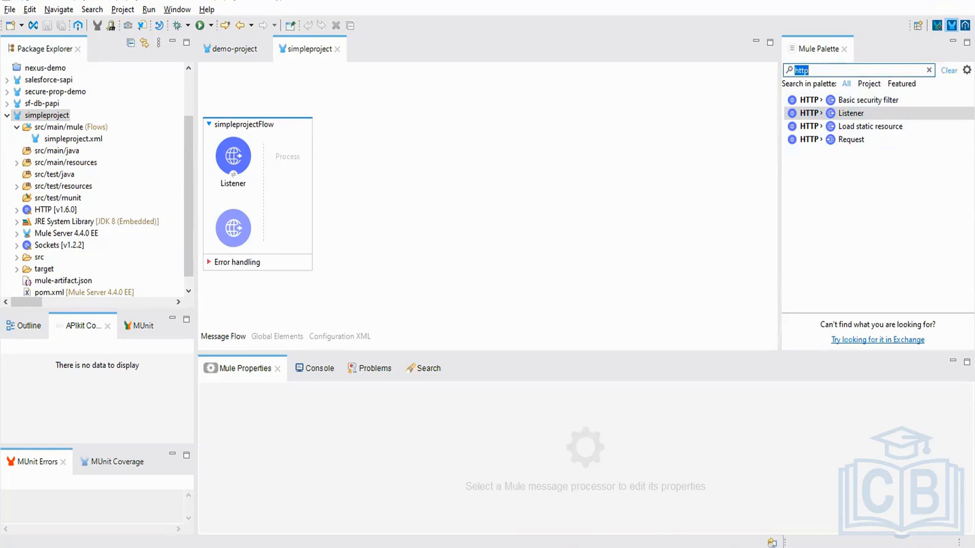
{"action": "type", "text": "lo"}
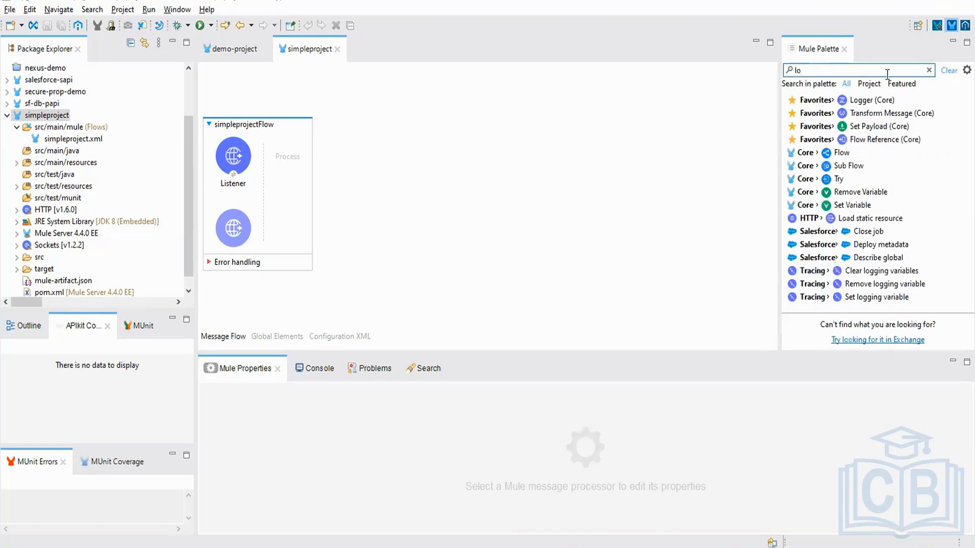
{"action": "left_click_drag", "start_coordinate": [863, 100], "coordinate": [298, 171]}
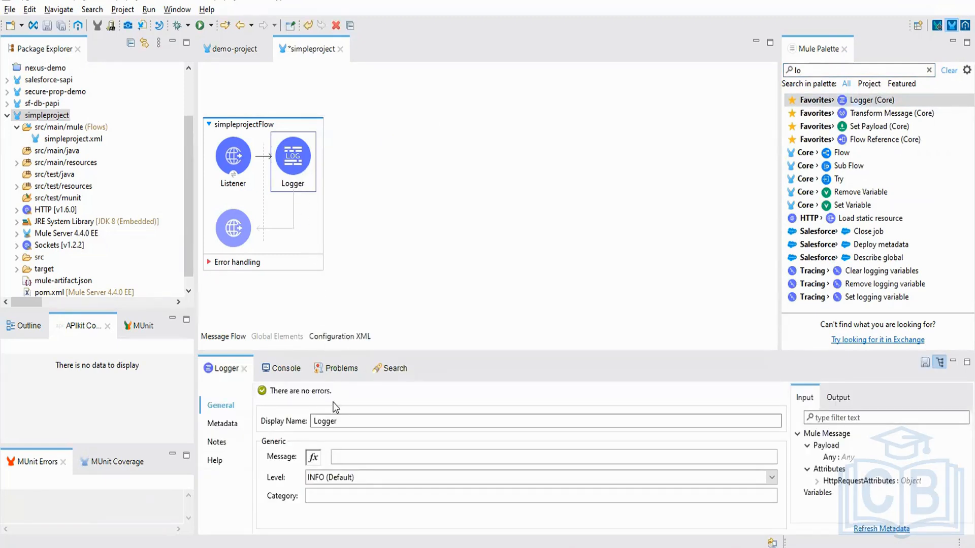
- Set the Logger's message to "The message recieved is #[payload]" and save the project
{"action": "left_click", "coordinate": [355, 458]}
{"action": "type", "text": "The mess"}
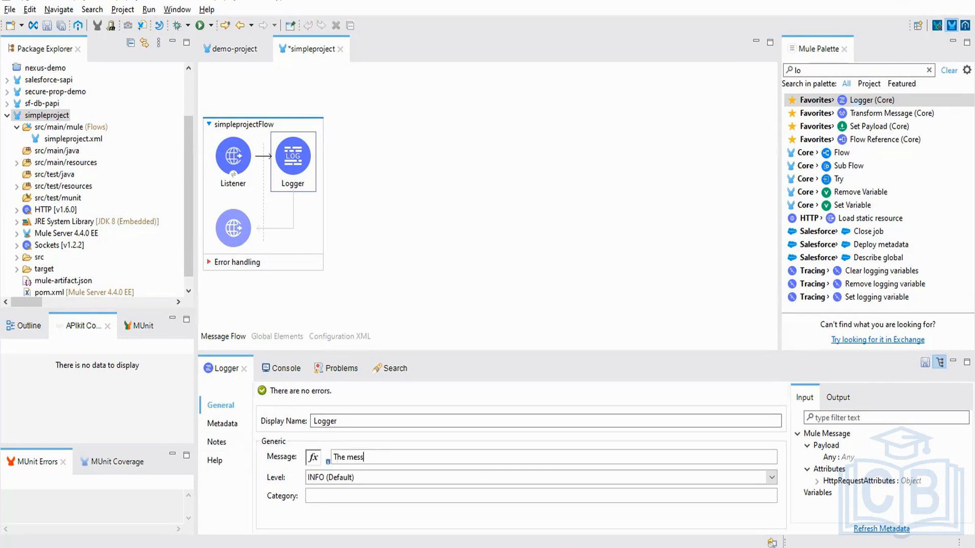
{"action": "type", "text": "age recieved is #"}
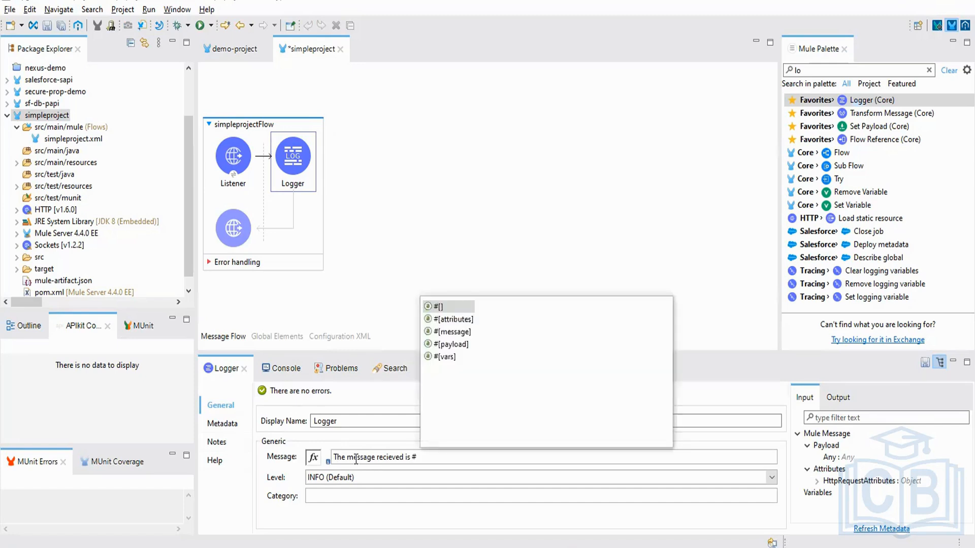
{"action": "type", "text": "["}
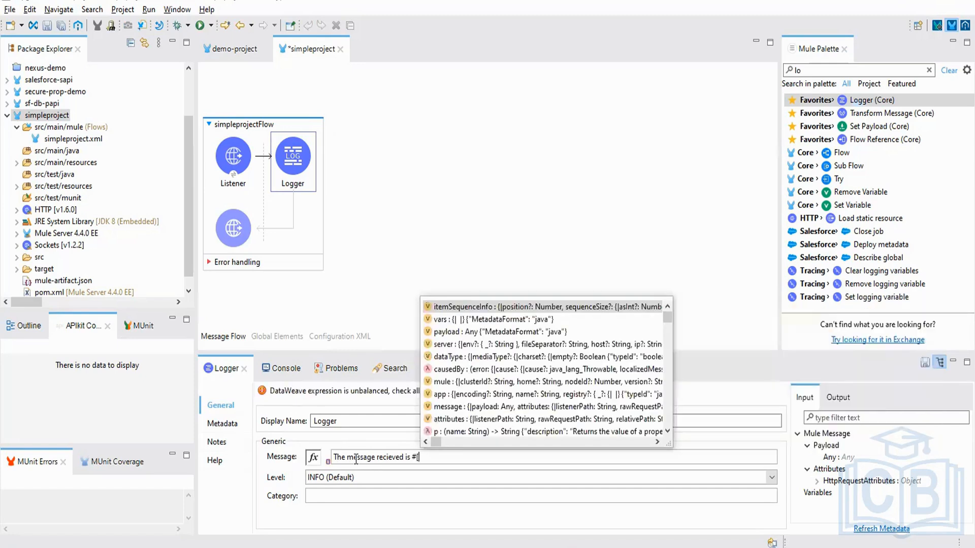
{"action": "type", "text": "]"}
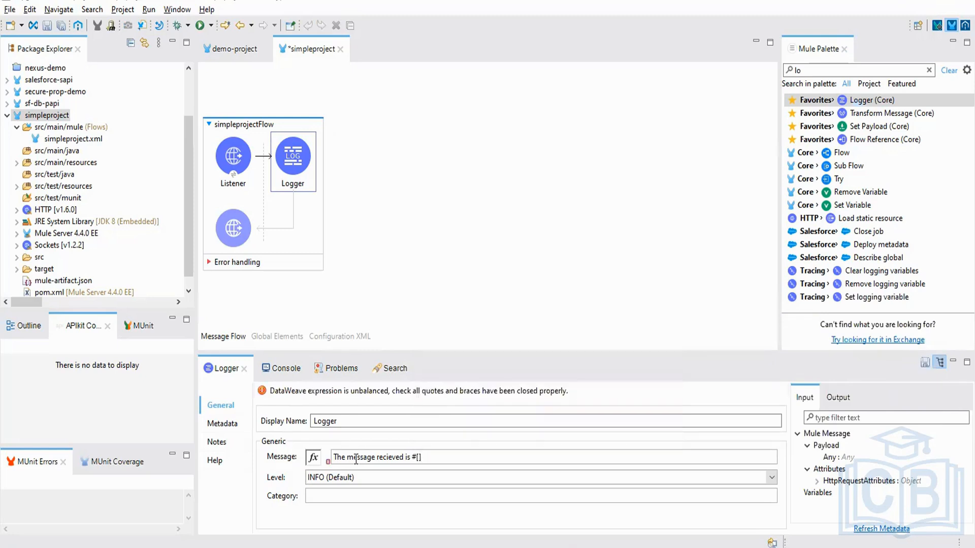
{"action": "type", "text": "payload"}
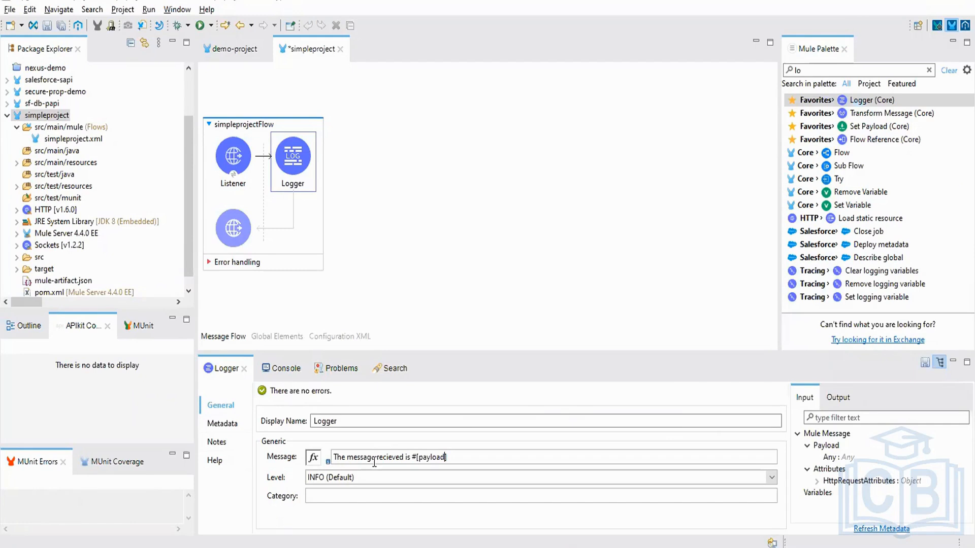
{"action": "double_click", "coordinate": [430, 458]}
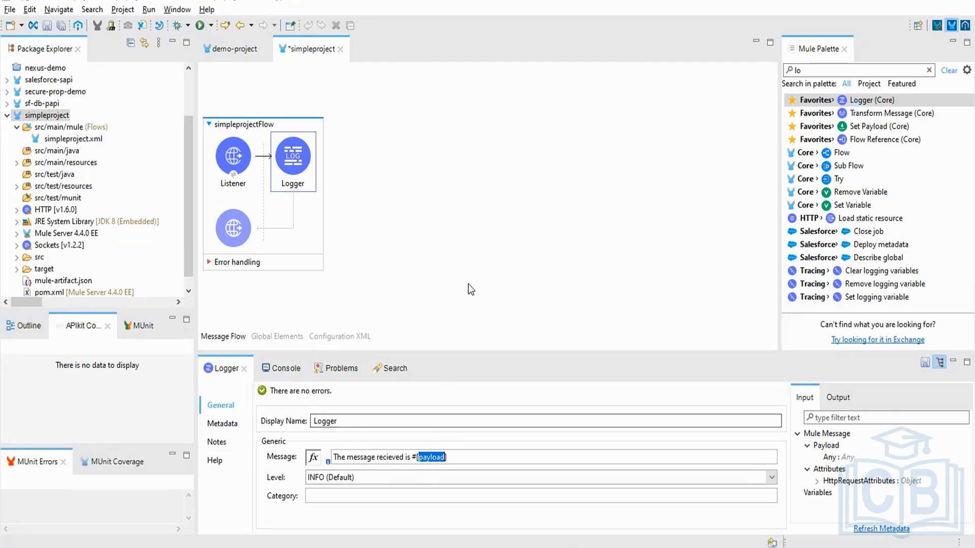
{"action": "left_click", "coordinate": [466, 244]}
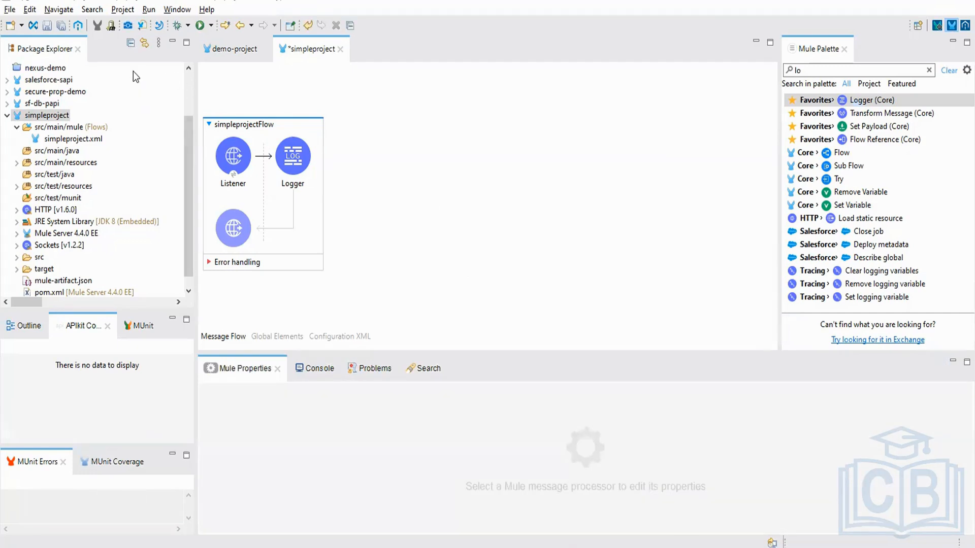
{"action": "left_click", "coordinate": [63, 26]}
- Run the simpleproject application from the canvas and check its deployment status in the console
{"action": "left_click", "coordinate": [285, 161]}
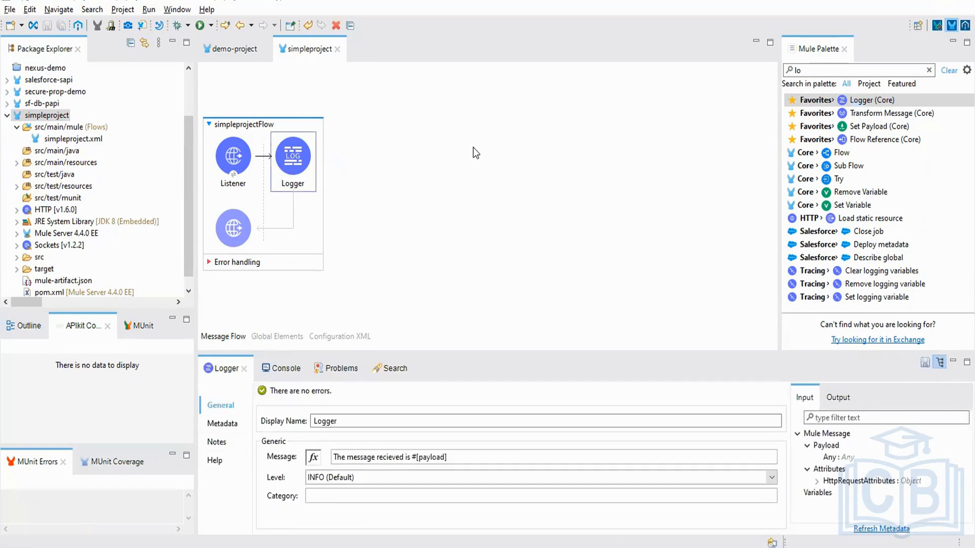
{"action": "right_click", "coordinate": [438, 124]}
{"action": "left_click", "coordinate": [446, 131]}
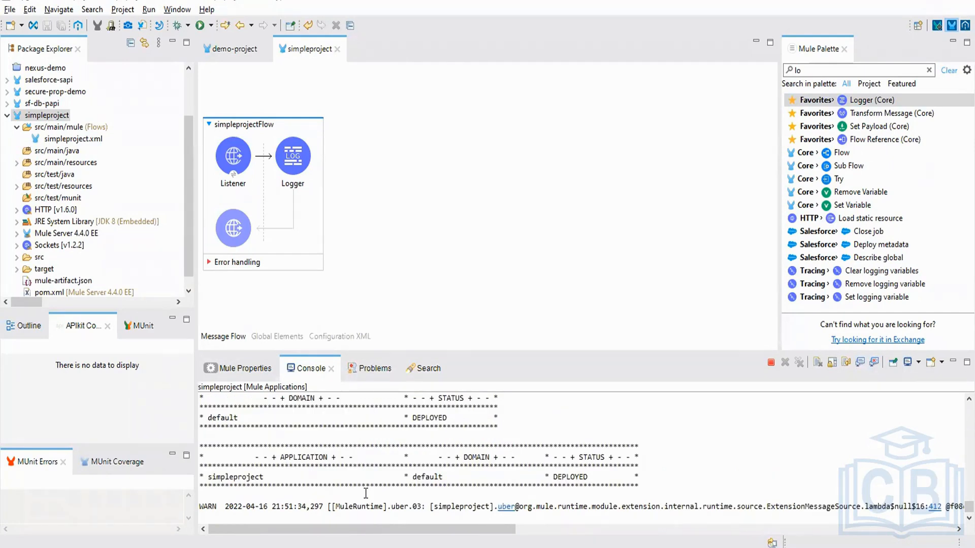
{"action": "double_click", "coordinate": [567, 477]}
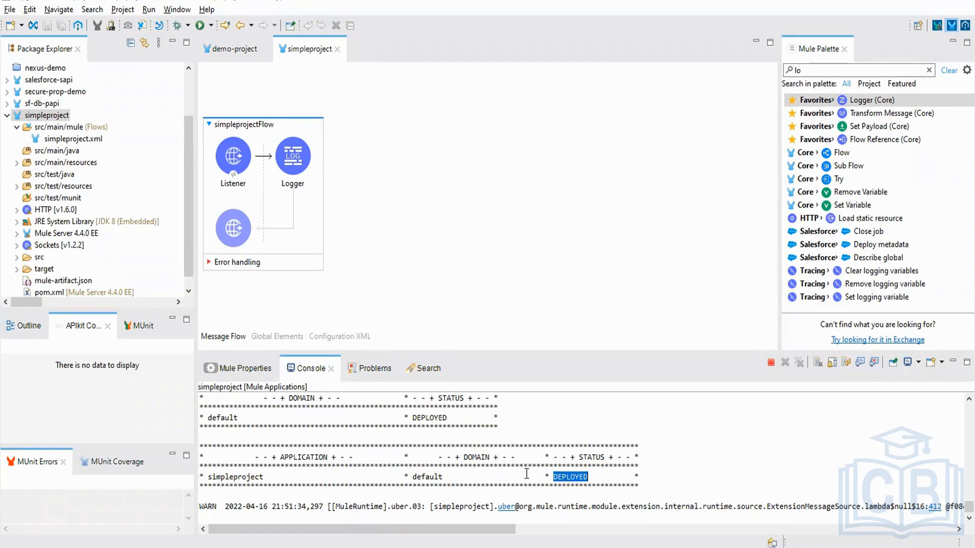
{"action": "left_click", "coordinate": [568, 476]}
{"action": "key", "text": "alt+Tab"}
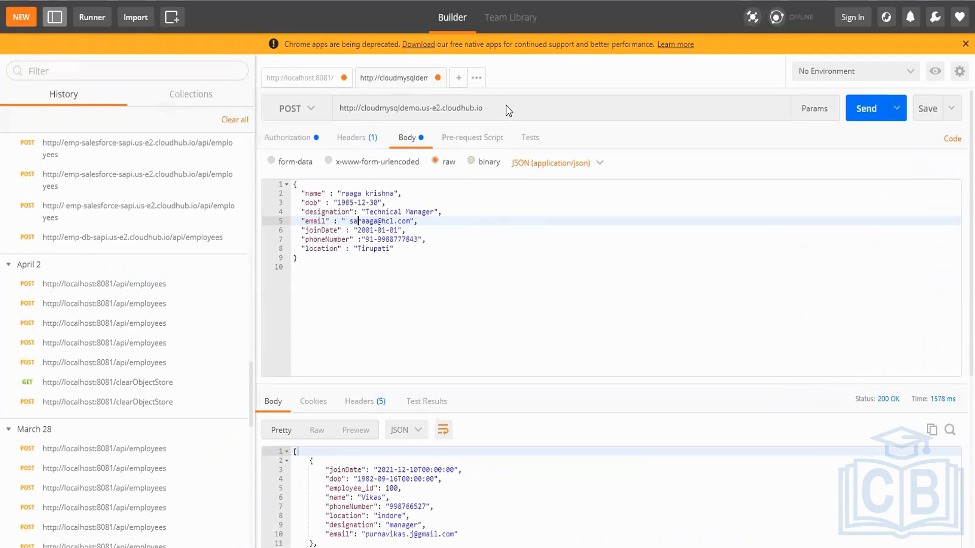
{"action": "left_click_drag", "start_coordinate": [505, 105], "coordinate": [312, 108]}
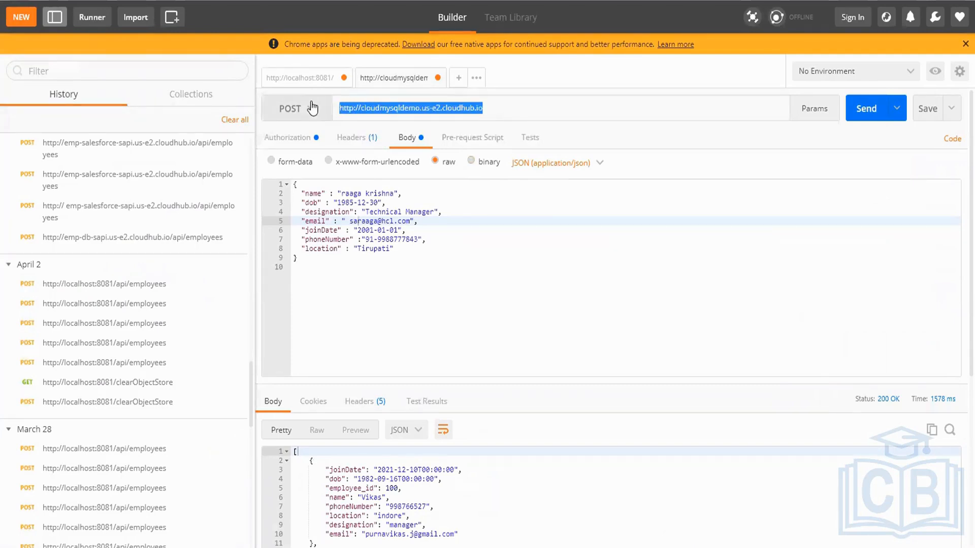
{"action": "key", "text": "BackSpace"}
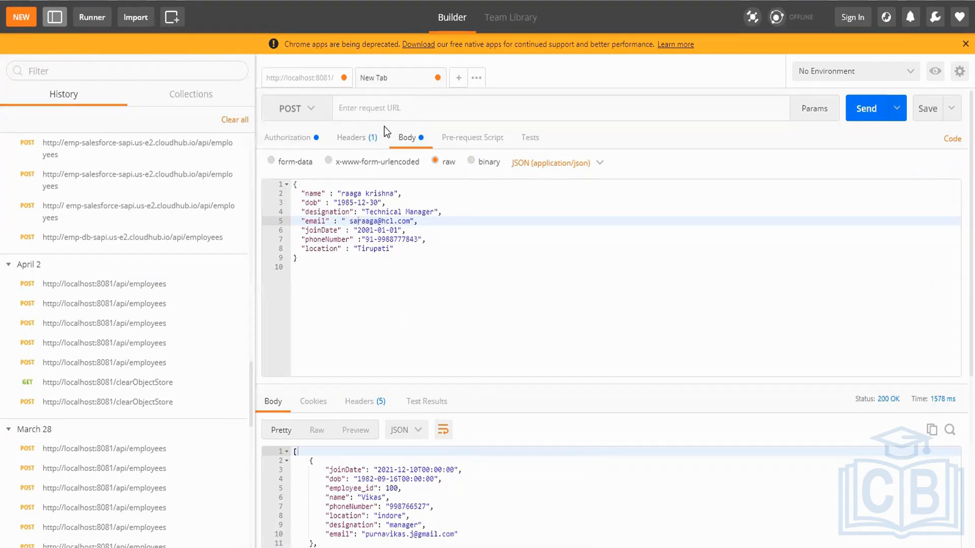
{"action": "type", "text": "http:"}
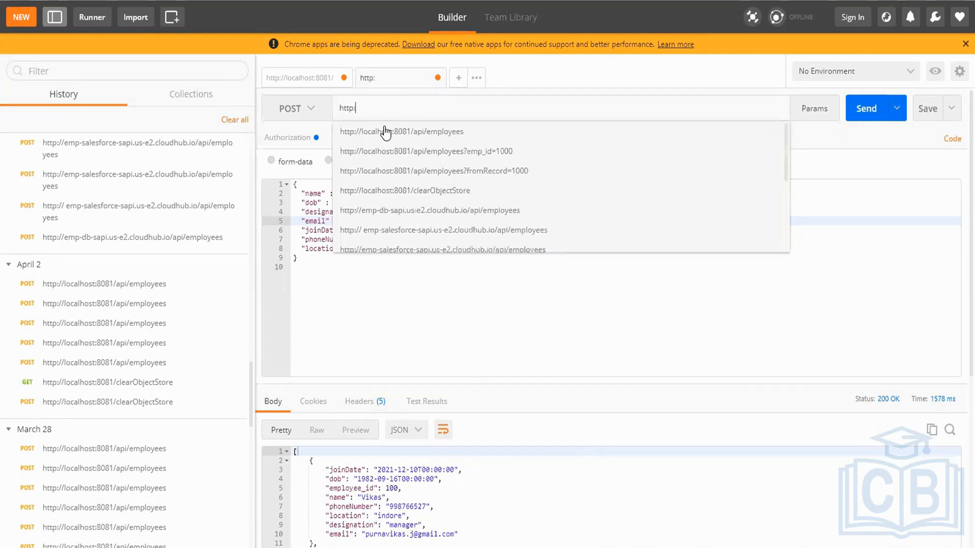
{"action": "type", "text": "//localhost"}
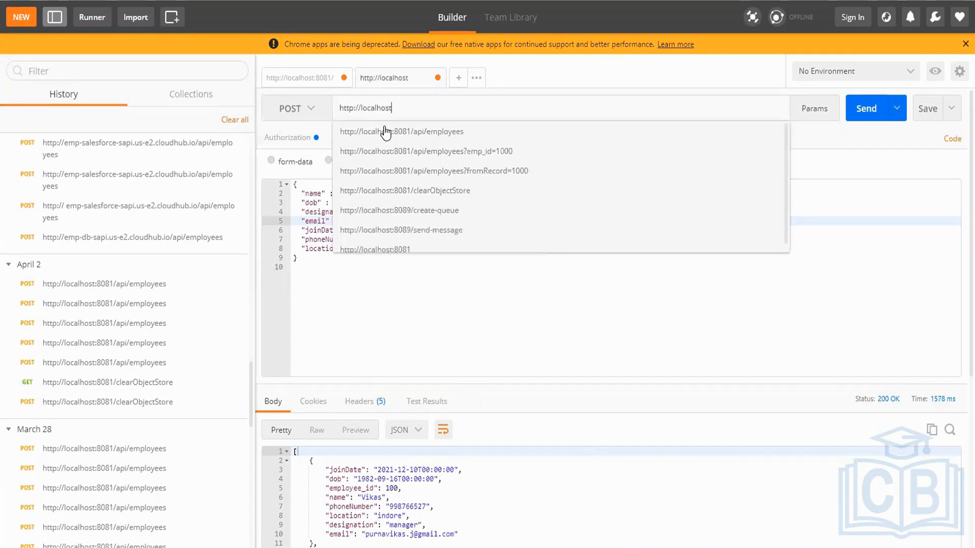
{"action": "type", "text": ":8082"}
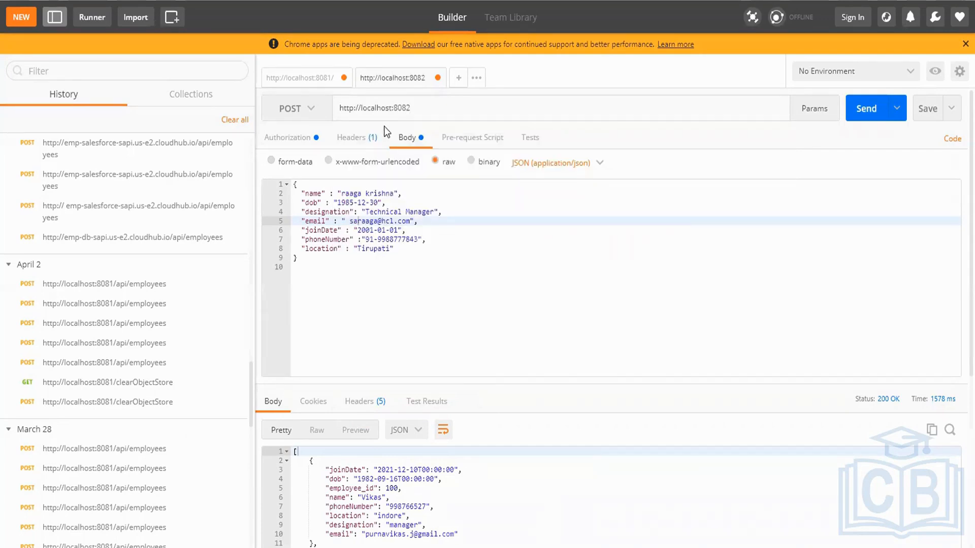
{"action": "type", "text": "/one"}
- Recheck the flow in Anypoint Studio, return to Postman and send the POST request with its existing JSON body
{"action": "left_click", "coordinate": [648, 544]}
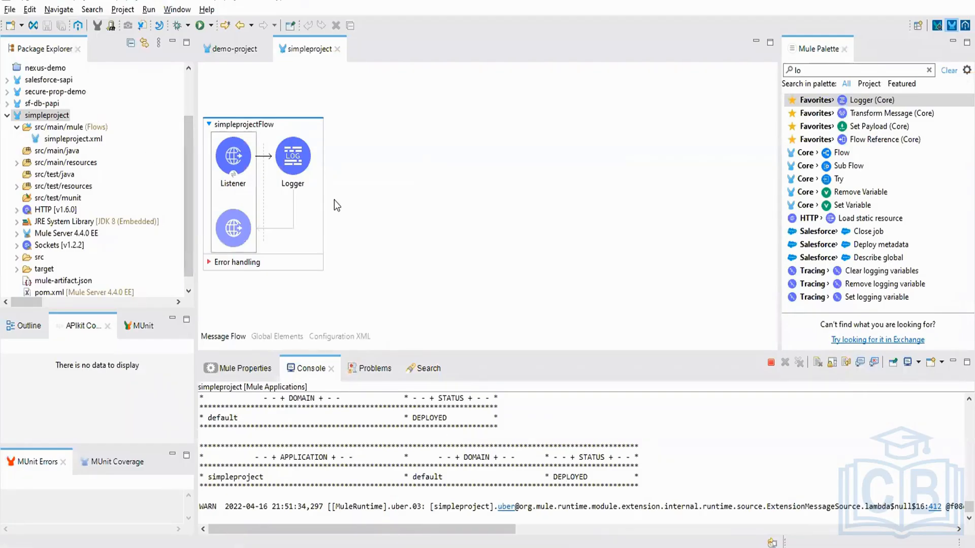
{"action": "key", "text": "alt+Tab"}
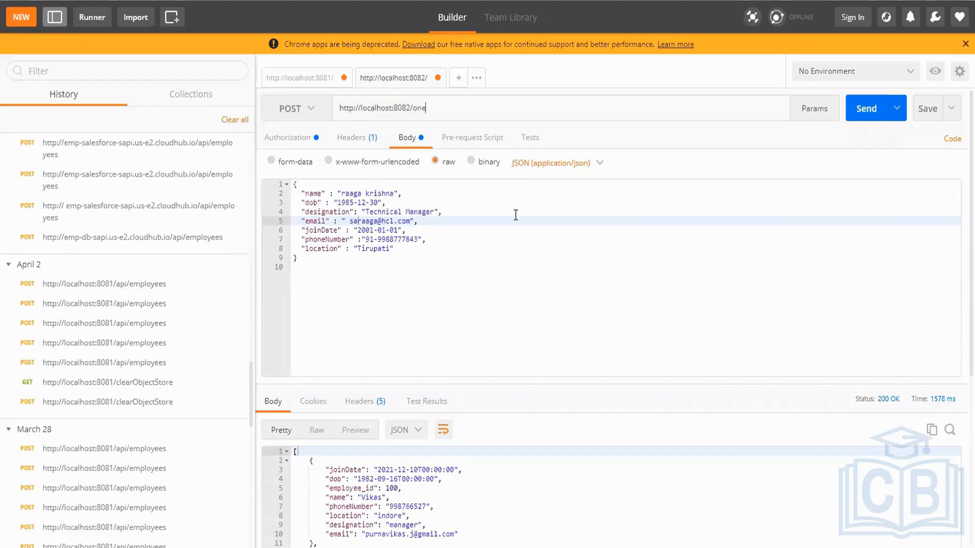
{"action": "left_click_drag", "start_coordinate": [332, 281], "coordinate": [263, 175]}
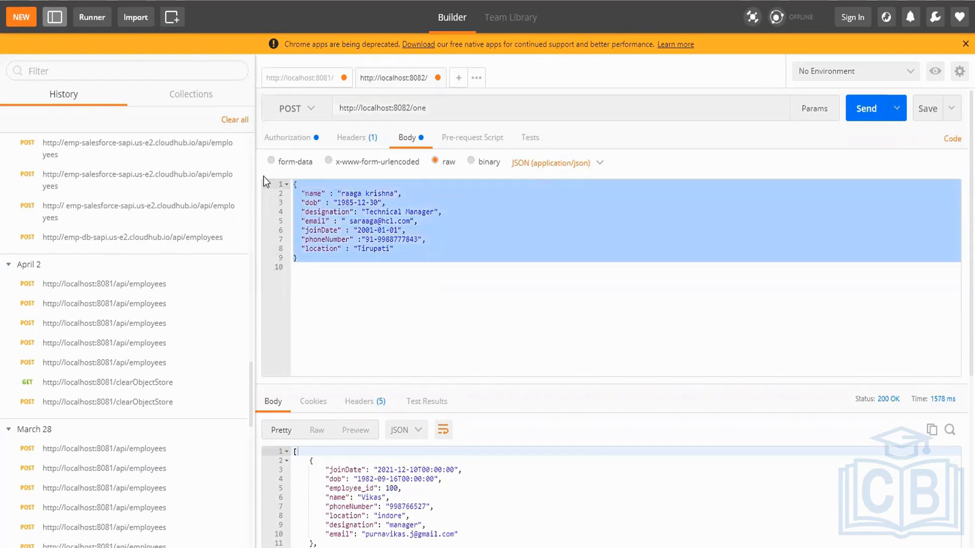
{"action": "left_click", "coordinate": [862, 113]}
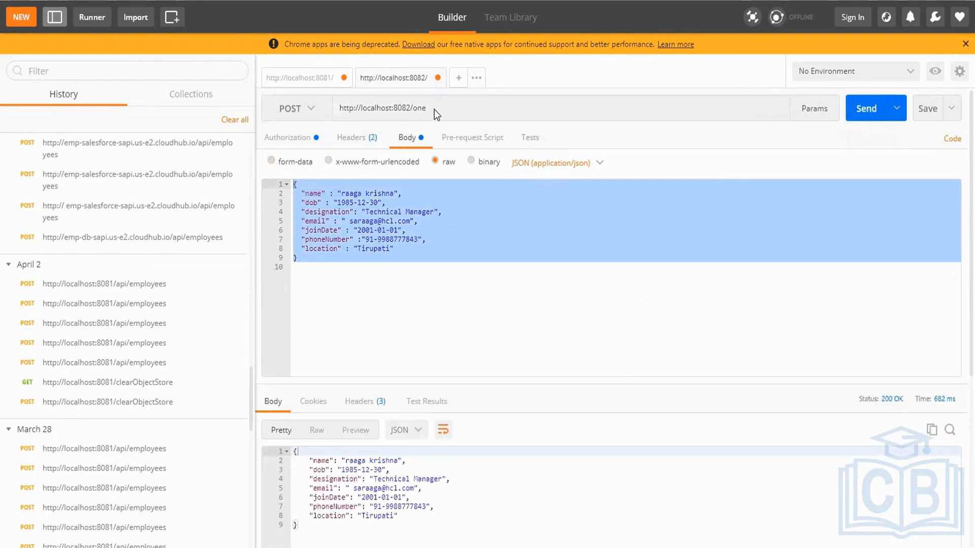
- Switch to Anypoint Studio and examine the logged message and payload in the console, comparing them with the Logger's payload expression
{"action": "key", "text": "alt+Tab"}
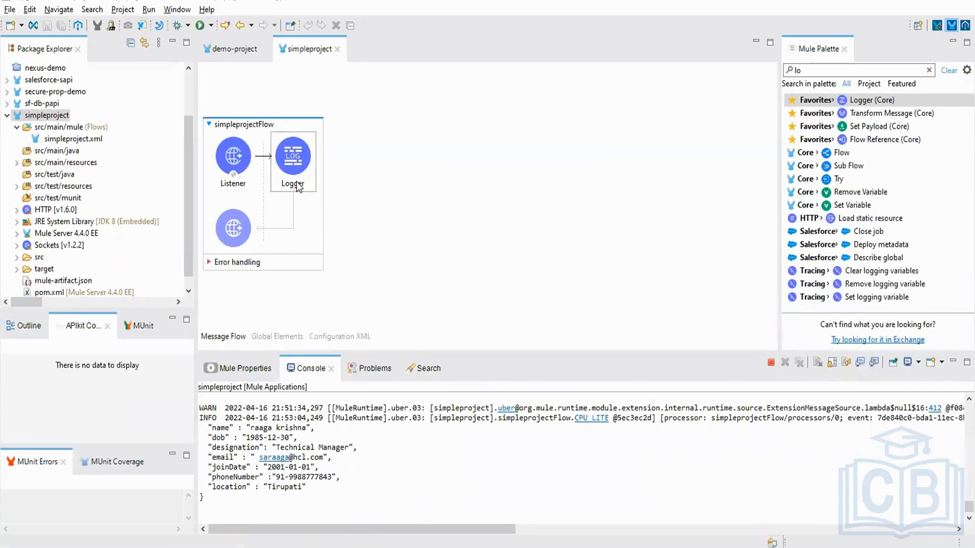
{"action": "left_click_drag", "start_coordinate": [204, 497], "coordinate": [181, 427]}
{"action": "left_click_drag", "start_coordinate": [307, 532], "coordinate": [578, 545]}
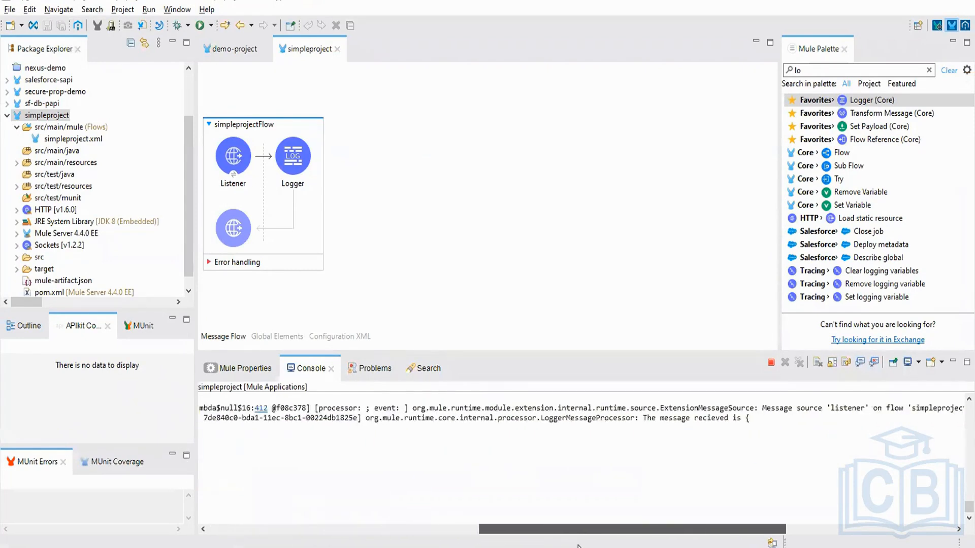
{"action": "left_click_drag", "start_coordinate": [643, 419], "coordinate": [712, 427]}
{"action": "left_click_drag", "start_coordinate": [534, 533], "coordinate": [766, 533]}
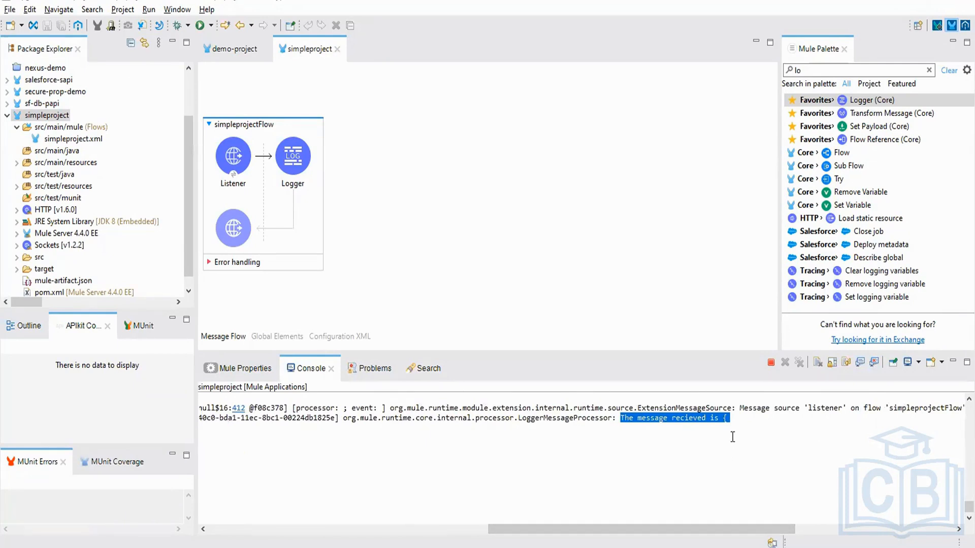
{"action": "left_click_drag", "start_coordinate": [629, 533], "coordinate": [336, 532]}
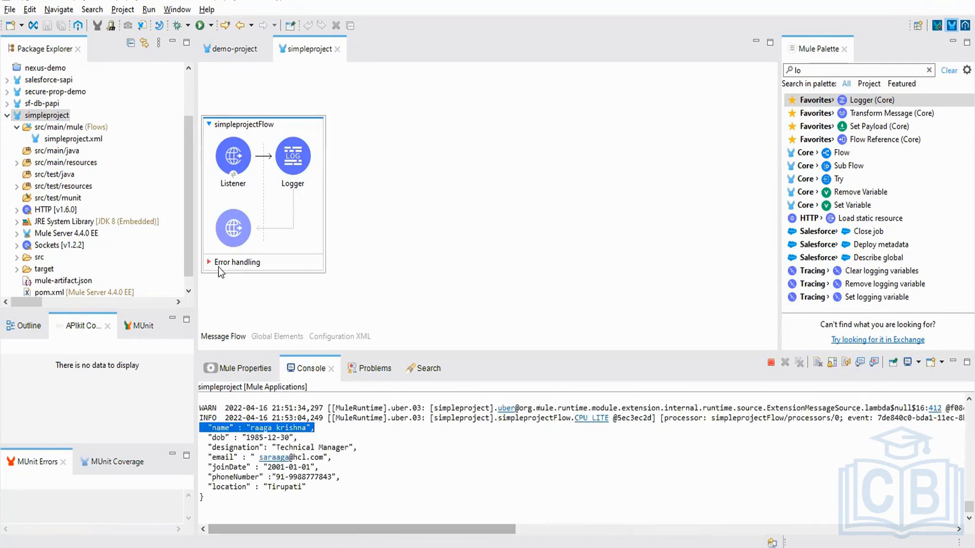
{"action": "left_click", "coordinate": [294, 169]}
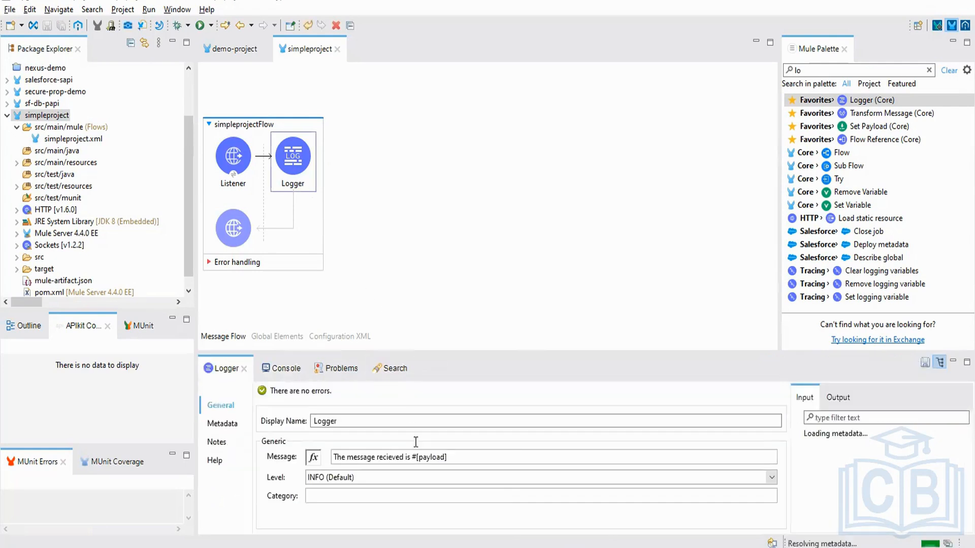
{"action": "double_click", "coordinate": [432, 456]}
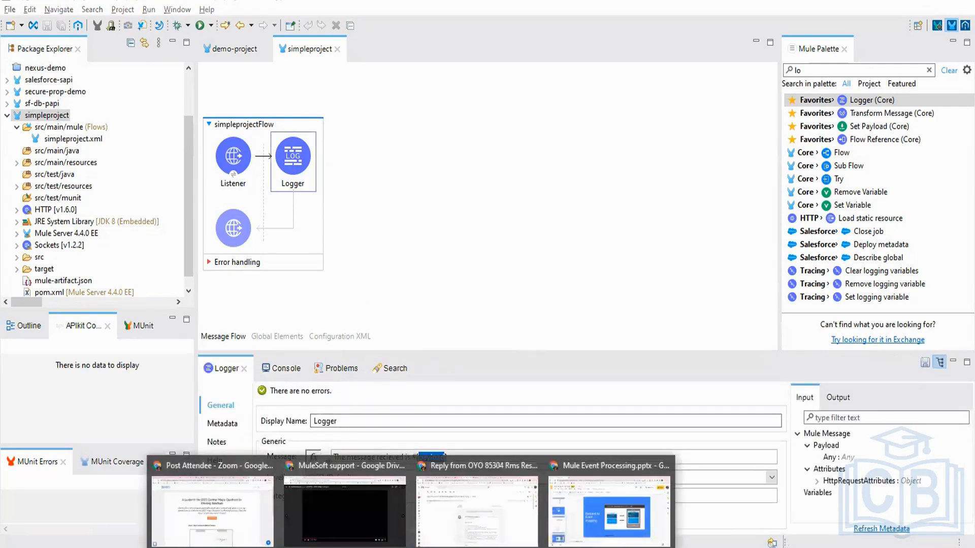
- Switch to the Mule Event Processing presentation in Google Slides and present the "Request to Event mapping" slide
{"action": "left_click", "coordinate": [577, 533]}
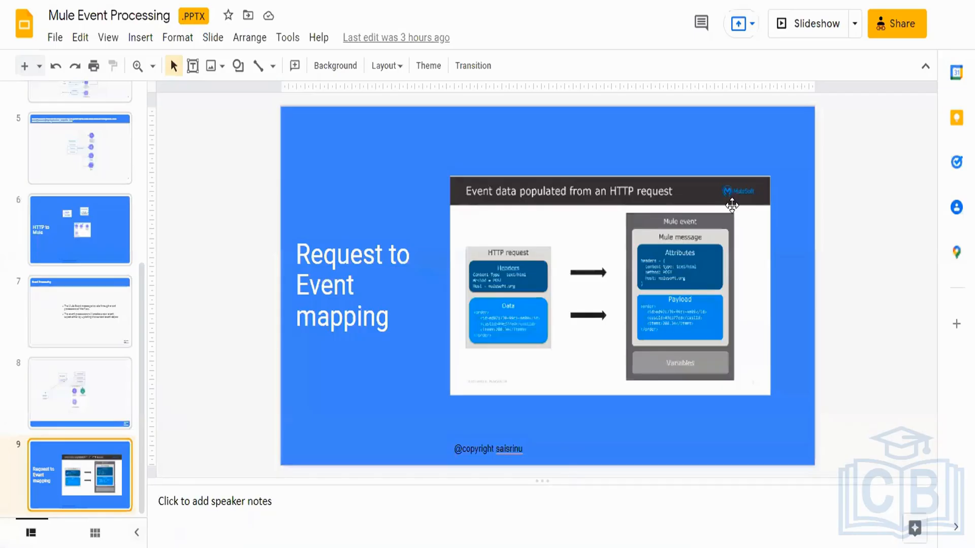
{"action": "left_click", "coordinate": [686, 272]}
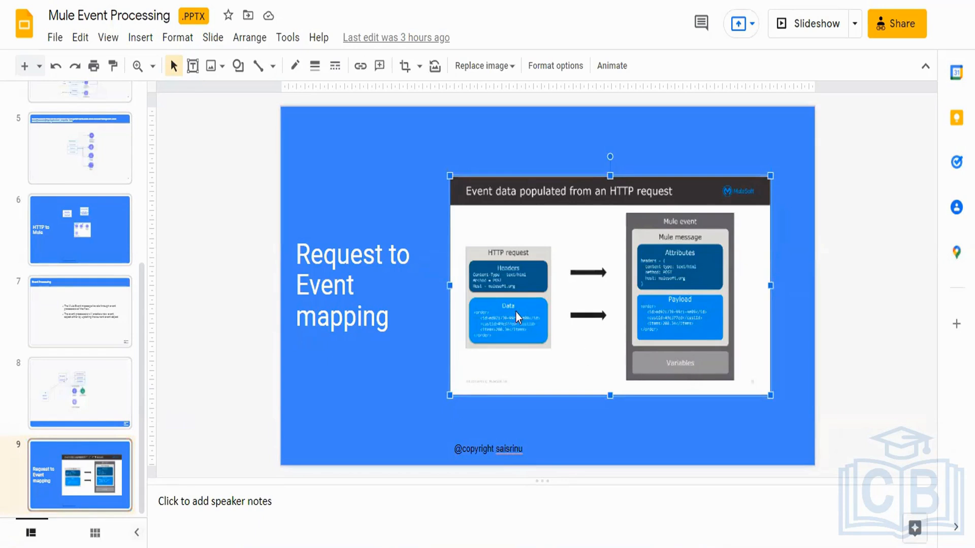
{"action": "left_click", "coordinate": [818, 24]}
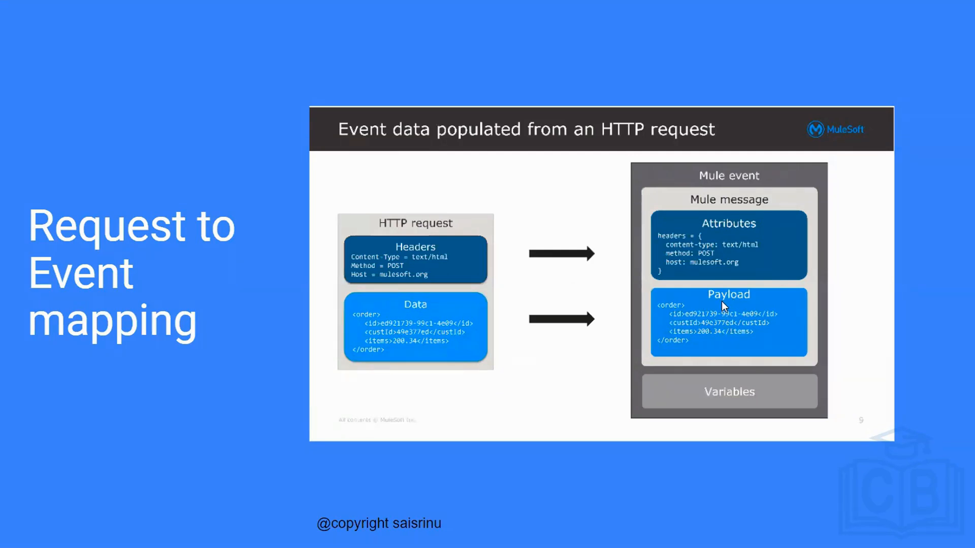
- Leave the slideshow, switch to OneNote and sketch an "http message" box divided into labelled header and body sections, with braces in the body
{"action": "key", "text": "Escape"}
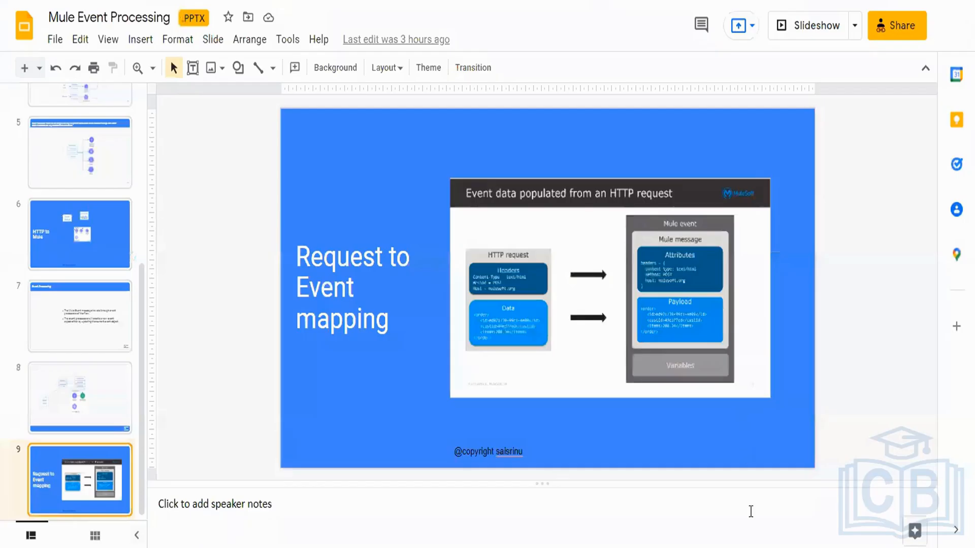
{"action": "left_click", "coordinate": [658, 546]}
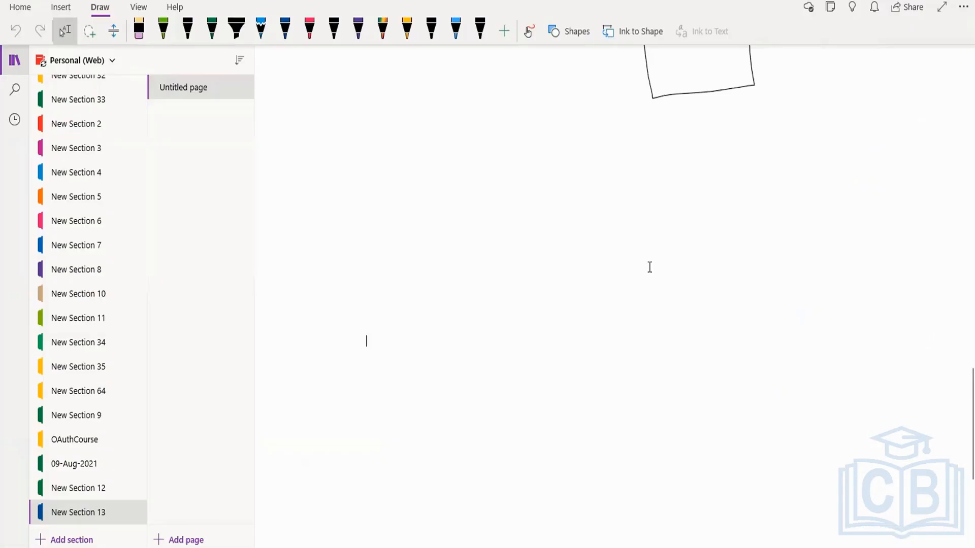
{"action": "left_click_drag", "start_coordinate": [369, 203], "coordinate": [481, 199]}
{"action": "mouse_move", "coordinate": [372, 213]}
{"action": "left_mouse_down"}
{"action": "mouse_move", "coordinate": [385, 304]}
{"action": "mouse_move", "coordinate": [466, 302]}
{"action": "mouse_move", "coordinate": [504, 282]}
{"action": "mouse_move", "coordinate": [503, 196]}
{"action": "mouse_move", "coordinate": [477, 199]}
{"action": "left_mouse_up"}
{"action": "mouse_move", "coordinate": [380, 160]}
{"action": "left_mouse_down"}
{"action": "mouse_move", "coordinate": [379, 179]}
{"action": "mouse_move", "coordinate": [506, 169]}
{"action": "mouse_move", "coordinate": [503, 184]}
{"action": "mouse_move", "coordinate": [522, 166]}
{"action": "left_mouse_up"}
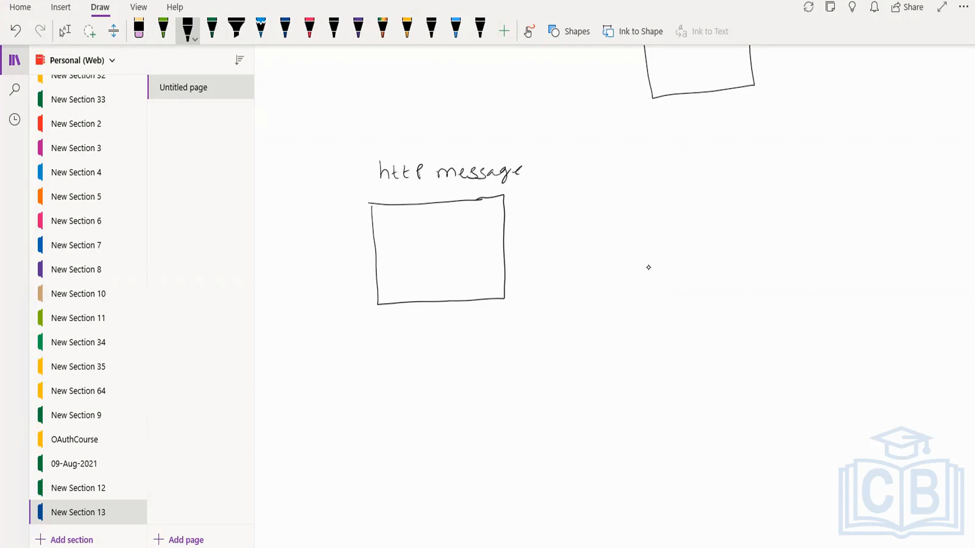
{"action": "left_click_drag", "start_coordinate": [376, 256], "coordinate": [505, 245]}
{"action": "mouse_move", "coordinate": [290, 231]}
{"action": "left_mouse_down"}
{"action": "mouse_move", "coordinate": [292, 245]}
{"action": "mouse_move", "coordinate": [379, 231]}
{"action": "left_mouse_up"}
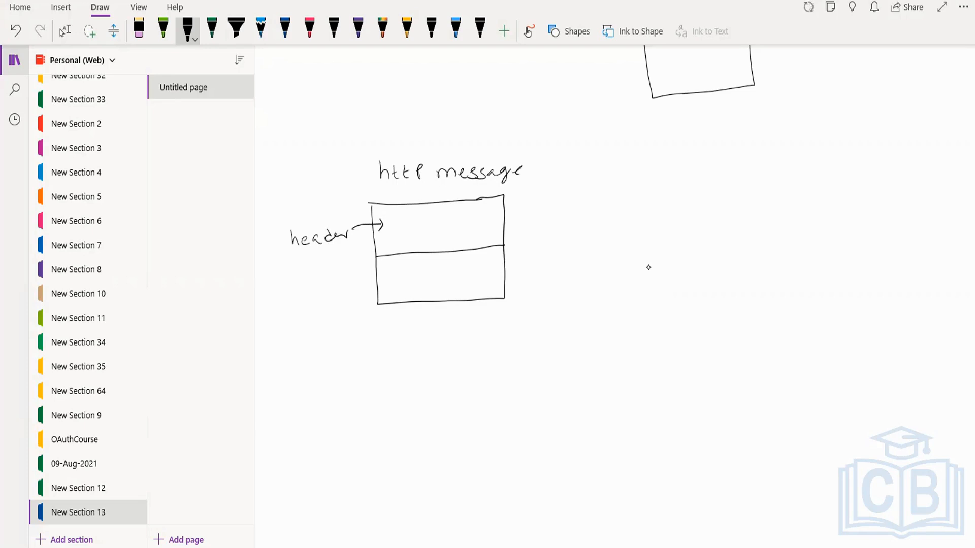
{"action": "mouse_move", "coordinate": [303, 298]}
{"action": "left_mouse_down"}
{"action": "mouse_move", "coordinate": [336, 299]}
{"action": "mouse_move", "coordinate": [383, 282]}
{"action": "left_mouse_up"}
{"action": "left_click_drag", "start_coordinate": [417, 292], "coordinate": [420, 299]}
- Sketch a "mule Event" box and a circle labelled "Listener", with arrows leading from the http message through the Listener to the event
{"action": "mouse_move", "coordinate": [734, 169]}
{"action": "left_mouse_down"}
{"action": "mouse_move", "coordinate": [848, 164]}
{"action": "mouse_move", "coordinate": [844, 295]}
{"action": "left_mouse_up"}
{"action": "mouse_move", "coordinate": [734, 174]}
{"action": "left_mouse_down"}
{"action": "mouse_move", "coordinate": [729, 308]}
{"action": "mouse_move", "coordinate": [847, 297]}
{"action": "left_mouse_up"}
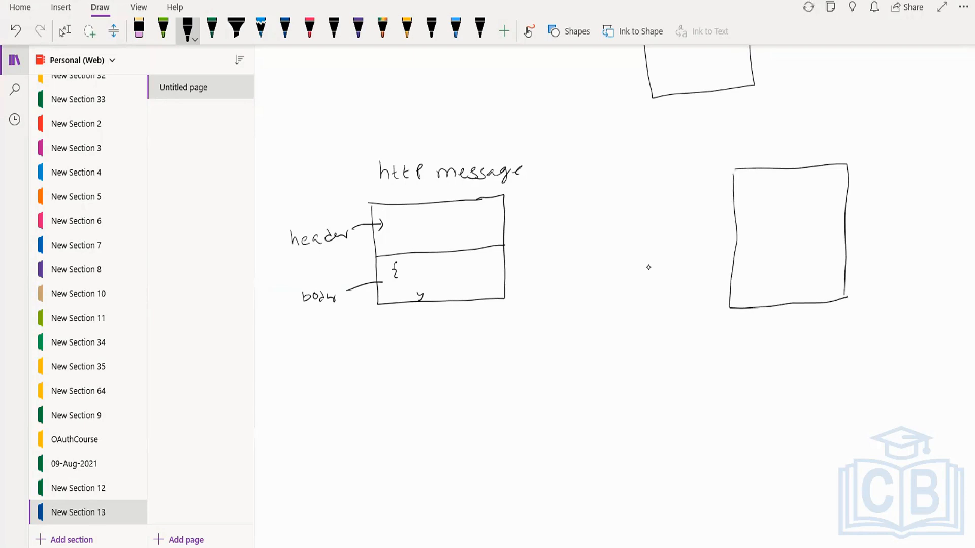
{"action": "mouse_move", "coordinate": [603, 221]}
{"action": "left_mouse_down"}
{"action": "mouse_move", "coordinate": [633, 248]}
{"action": "mouse_move", "coordinate": [593, 243]}
{"action": "mouse_move", "coordinate": [613, 218]}
{"action": "mouse_move", "coordinate": [599, 327]}
{"action": "mouse_move", "coordinate": [662, 322]}
{"action": "mouse_move", "coordinate": [671, 310]}
{"action": "left_mouse_up"}
{"action": "mouse_move", "coordinate": [518, 247]}
{"action": "left_mouse_down"}
{"action": "mouse_move", "coordinate": [583, 241]}
{"action": "mouse_move", "coordinate": [574, 249]}
{"action": "left_mouse_up"}
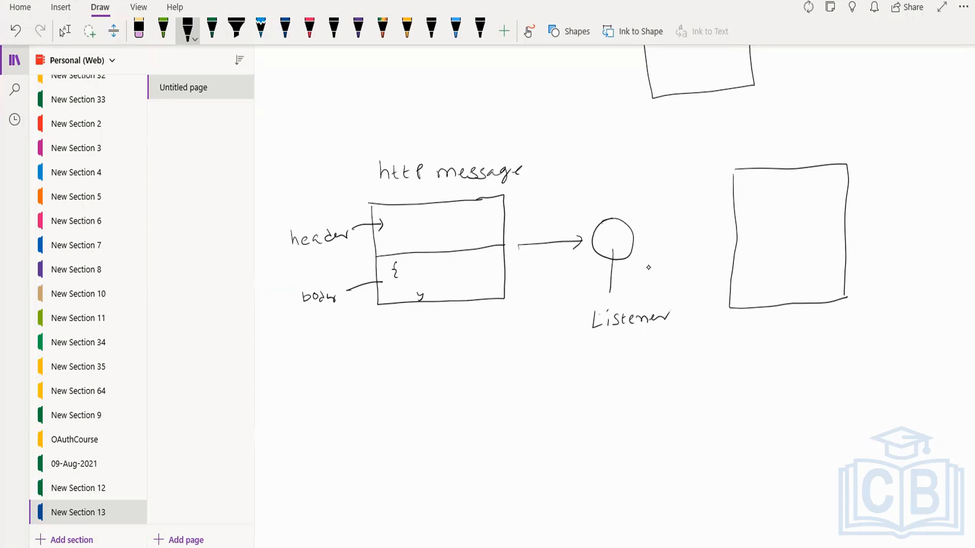
{"action": "mouse_move", "coordinate": [637, 237]}
{"action": "left_mouse_down"}
{"action": "mouse_move", "coordinate": [708, 233]}
{"action": "mouse_move", "coordinate": [709, 242]}
{"action": "left_mouse_up"}
{"action": "mouse_move", "coordinate": [750, 155]}
{"action": "left_mouse_down"}
{"action": "mouse_move", "coordinate": [780, 141]}
{"action": "mouse_move", "coordinate": [799, 151]}
{"action": "mouse_move", "coordinate": [873, 146]}
{"action": "left_mouse_up"}
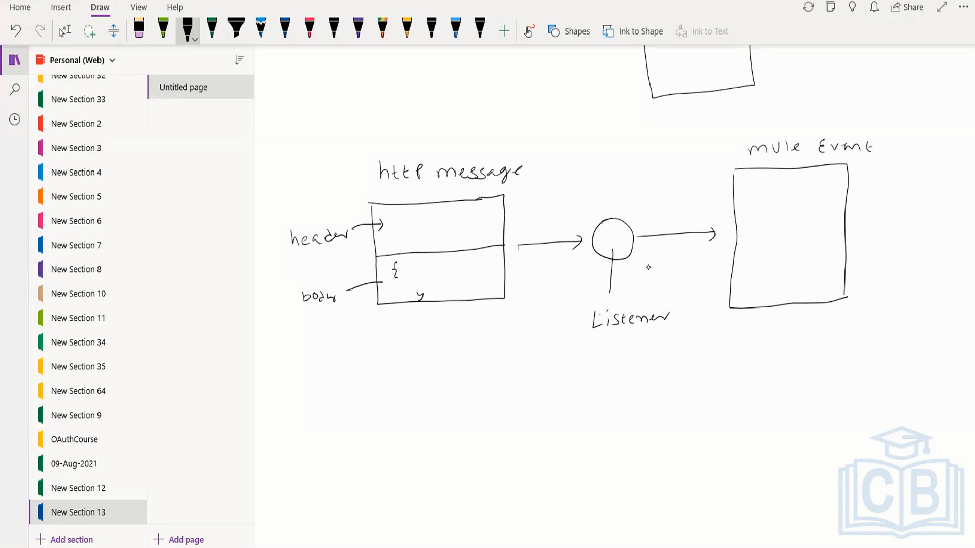
- Divide the mule Event box into three sections labelled Attributes, payload and variable
{"action": "left_click_drag", "start_coordinate": [736, 225], "coordinate": [848, 218]}
{"action": "left_click_drag", "start_coordinate": [871, 182], "coordinate": [935, 176]}
{"action": "left_click_drag", "start_coordinate": [934, 170], "coordinate": [954, 177]}
{"action": "mouse_move", "coordinate": [734, 259]}
{"action": "left_mouse_down"}
{"action": "mouse_move", "coordinate": [843, 254]}
{"action": "mouse_move", "coordinate": [850, 240]}
{"action": "left_mouse_up"}
{"action": "mouse_move", "coordinate": [867, 235]}
{"action": "left_mouse_down"}
{"action": "mouse_move", "coordinate": [867, 246]}
{"action": "mouse_move", "coordinate": [880, 234]}
{"action": "mouse_move", "coordinate": [898, 248]}
{"action": "mouse_move", "coordinate": [913, 233]}
{"action": "mouse_move", "coordinate": [930, 238]}
{"action": "left_mouse_up"}
{"action": "left_click_drag", "start_coordinate": [933, 235], "coordinate": [937, 232]}
{"action": "left_click_drag", "start_coordinate": [835, 283], "coordinate": [944, 278]}
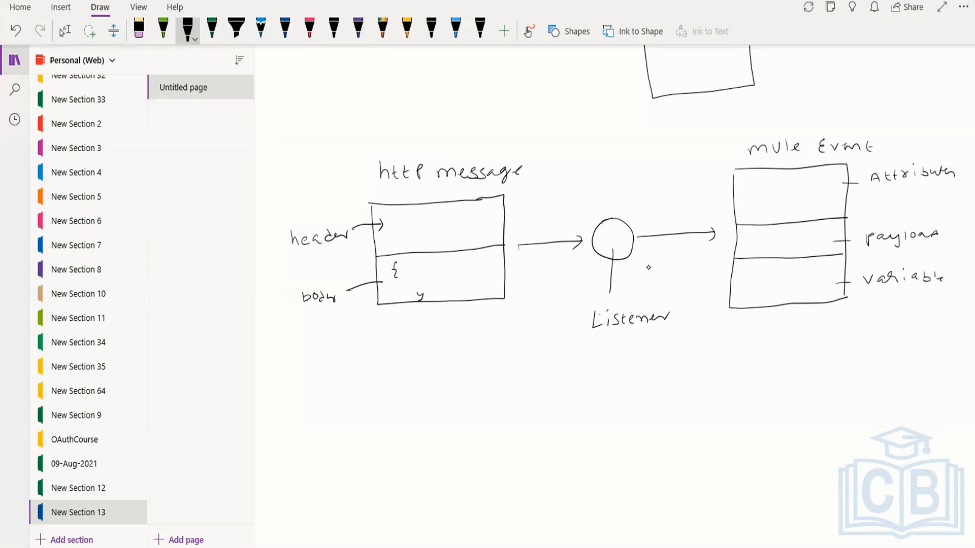
- Draw matching ovals in the body and payload sections and write the expression #[payload] below the mule Event box
{"action": "left_click_drag", "start_coordinate": [727, 139], "coordinate": [738, 138]}
{"action": "mouse_move", "coordinate": [463, 262]}
{"action": "left_mouse_down"}
{"action": "mouse_move", "coordinate": [454, 280]}
{"action": "mouse_move", "coordinate": [466, 265]}
{"action": "left_mouse_up"}
{"action": "mouse_move", "coordinate": [761, 235]}
{"action": "left_mouse_down"}
{"action": "mouse_move", "coordinate": [783, 234]}
{"action": "mouse_move", "coordinate": [776, 252]}
{"action": "mouse_move", "coordinate": [753, 237]}
{"action": "mouse_move", "coordinate": [766, 235]}
{"action": "left_mouse_up"}
{"action": "left_click_drag", "start_coordinate": [763, 345], "coordinate": [785, 350]}
{"action": "mouse_move", "coordinate": [777, 339]}
{"action": "left_mouse_down"}
{"action": "mouse_move", "coordinate": [785, 357]}
{"action": "mouse_move", "coordinate": [840, 350]}
{"action": "left_mouse_up"}
{"action": "mouse_move", "coordinate": [840, 343]}
{"action": "left_mouse_down"}
{"action": "mouse_move", "coordinate": [848, 352]}
{"action": "mouse_move", "coordinate": [882, 345]}
{"action": "left_mouse_up"}
{"action": "mouse_move", "coordinate": [879, 340]}
{"action": "left_mouse_down"}
{"action": "mouse_move", "coordinate": [875, 347]}
{"action": "mouse_move", "coordinate": [889, 349]}
{"action": "left_mouse_up"}
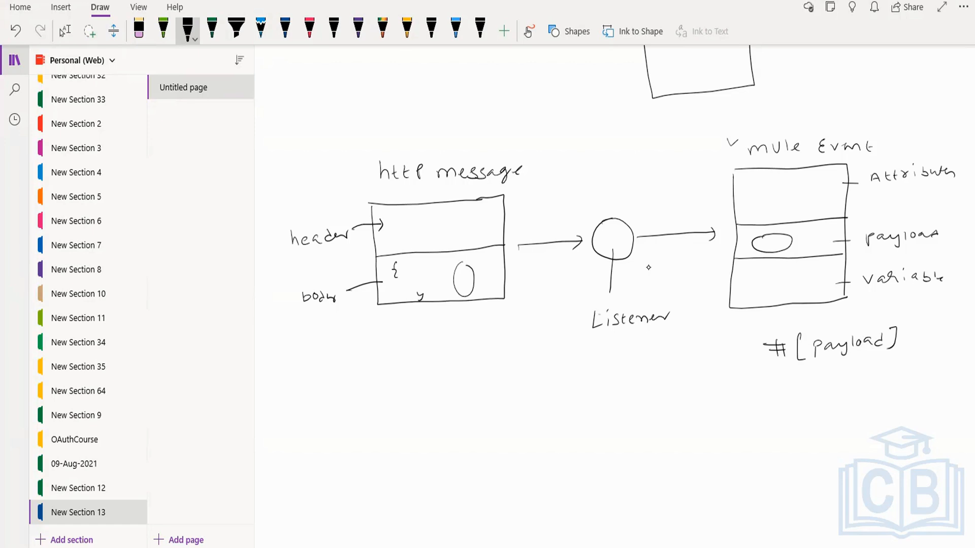
- Link the header section to Attributes with a curved arrow, list Standard header, query params and URI params below, and note them inside the header section
{"action": "mouse_move", "coordinate": [503, 206]}
{"action": "left_mouse_down"}
{"action": "mouse_move", "coordinate": [564, 156]}
{"action": "mouse_move", "coordinate": [663, 152]}
{"action": "mouse_move", "coordinate": [744, 182]}
{"action": "mouse_move", "coordinate": [737, 188]}
{"action": "left_mouse_up"}
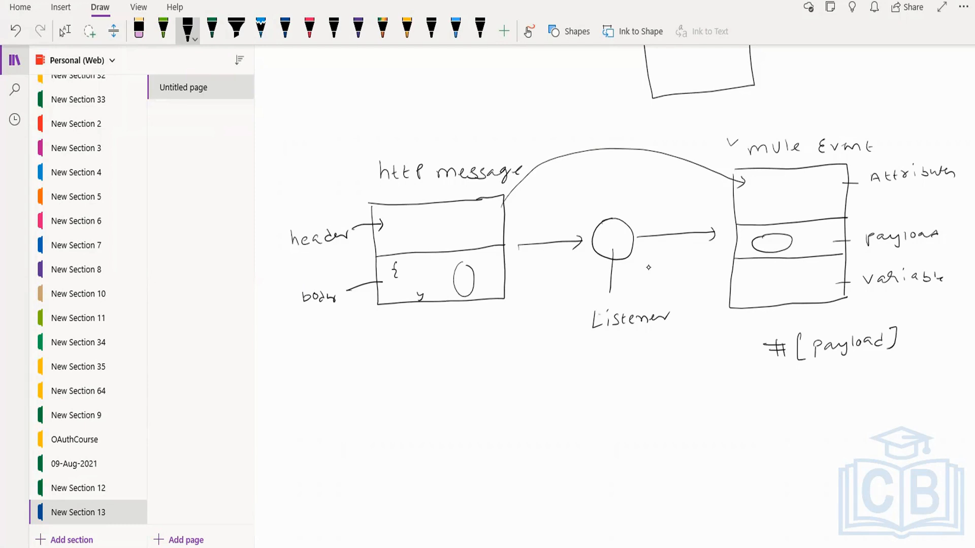
{"action": "mouse_move", "coordinate": [308, 361]}
{"action": "left_mouse_down"}
{"action": "mouse_move", "coordinate": [307, 374]}
{"action": "mouse_move", "coordinate": [385, 360]}
{"action": "left_mouse_up"}
{"action": "mouse_move", "coordinate": [387, 391]}
{"action": "left_mouse_down"}
{"action": "mouse_move", "coordinate": [375, 405]}
{"action": "mouse_move", "coordinate": [545, 378]}
{"action": "left_mouse_up"}
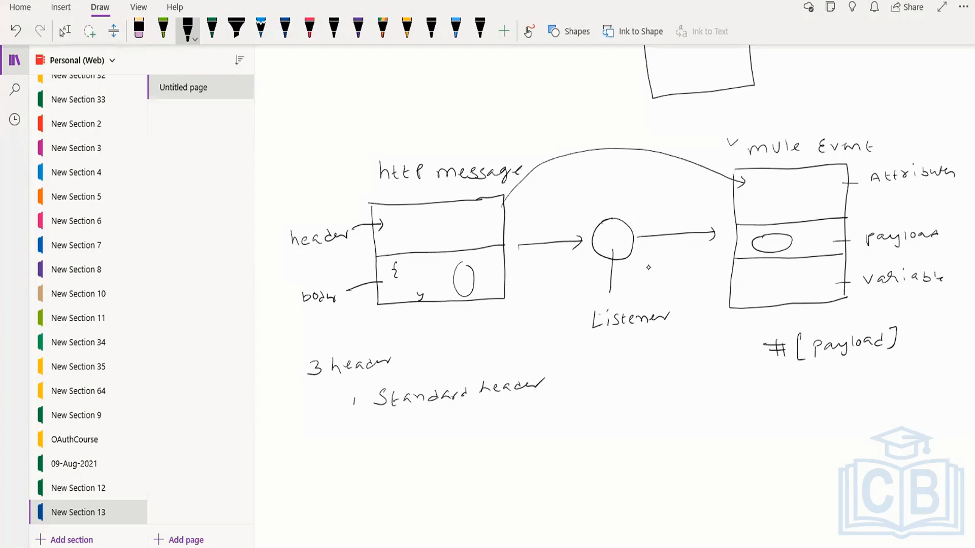
{"action": "left_click_drag", "start_coordinate": [349, 433], "coordinate": [355, 442]}
{"action": "mouse_move", "coordinate": [358, 402]}
{"action": "left_mouse_down"}
{"action": "mouse_move", "coordinate": [360, 416]}
{"action": "mouse_move", "coordinate": [396, 442]}
{"action": "mouse_move", "coordinate": [410, 425]}
{"action": "mouse_move", "coordinate": [442, 439]}
{"action": "mouse_move", "coordinate": [493, 413]}
{"action": "mouse_move", "coordinate": [514, 419]}
{"action": "left_mouse_up"}
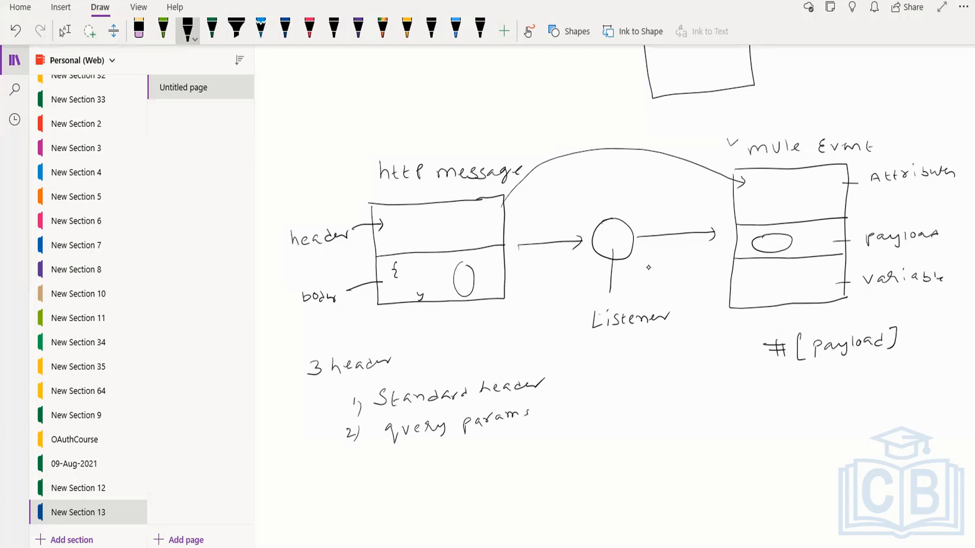
{"action": "mouse_move", "coordinate": [349, 467]}
{"action": "left_mouse_down"}
{"action": "mouse_move", "coordinate": [396, 473]}
{"action": "mouse_move", "coordinate": [401, 459]}
{"action": "mouse_move", "coordinate": [408, 471]}
{"action": "left_mouse_up"}
{"action": "mouse_move", "coordinate": [407, 456]}
{"action": "left_mouse_down"}
{"action": "mouse_move", "coordinate": [416, 469]}
{"action": "mouse_move", "coordinate": [435, 454]}
{"action": "mouse_move", "coordinate": [461, 467]}
{"action": "mouse_move", "coordinate": [499, 447]}
{"action": "mouse_move", "coordinate": [518, 451]}
{"action": "left_mouse_up"}
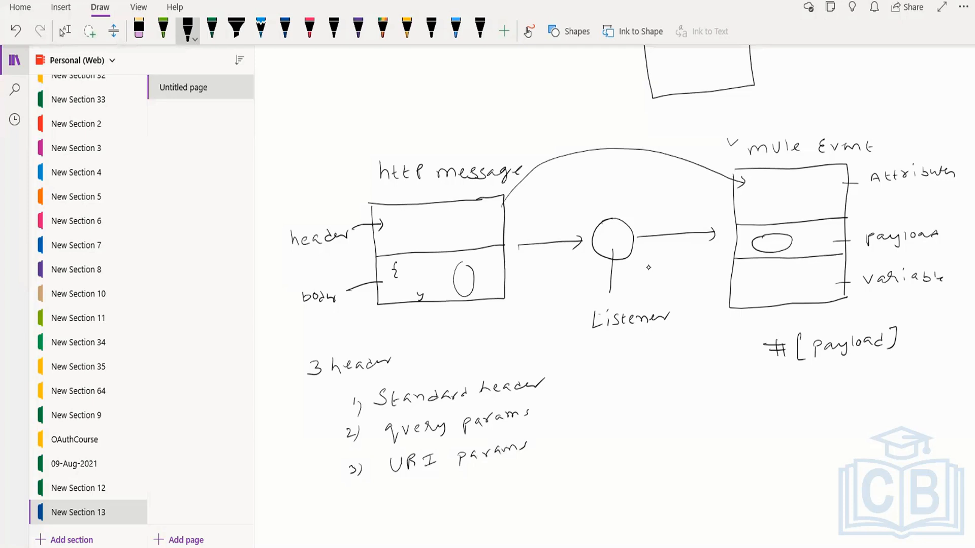
{"action": "mouse_move", "coordinate": [406, 213]}
{"action": "left_mouse_down"}
{"action": "mouse_move", "coordinate": [403, 226]}
{"action": "mouse_move", "coordinate": [446, 218]}
{"action": "mouse_move", "coordinate": [407, 233]}
{"action": "mouse_move", "coordinate": [417, 233]}
{"action": "mouse_move", "coordinate": [409, 246]}
{"action": "mouse_move", "coordinate": [433, 245]}
{"action": "left_mouse_up"}
{"action": "left_click_drag", "start_coordinate": [423, 250], "coordinate": [437, 249]}
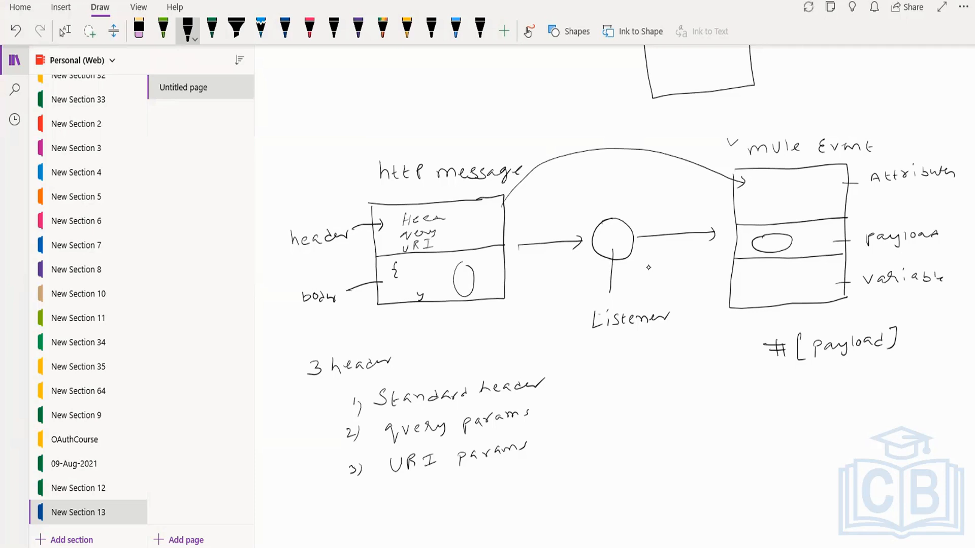
- Handwrite the expressions #[attributes.headers.city] and #[attributes.queryparams.name] beneath #[payload]
{"action": "mouse_move", "coordinate": [686, 407]}
{"action": "left_mouse_down"}
{"action": "mouse_move", "coordinate": [704, 406]}
{"action": "mouse_move", "coordinate": [691, 420]}
{"action": "mouse_move", "coordinate": [716, 418]}
{"action": "left_mouse_up"}
{"action": "left_click_drag", "start_coordinate": [747, 413], "coordinate": [752, 405]}
{"action": "left_click_drag", "start_coordinate": [758, 410], "coordinate": [774, 407]}
{"action": "left_click_drag", "start_coordinate": [778, 400], "coordinate": [802, 409]}
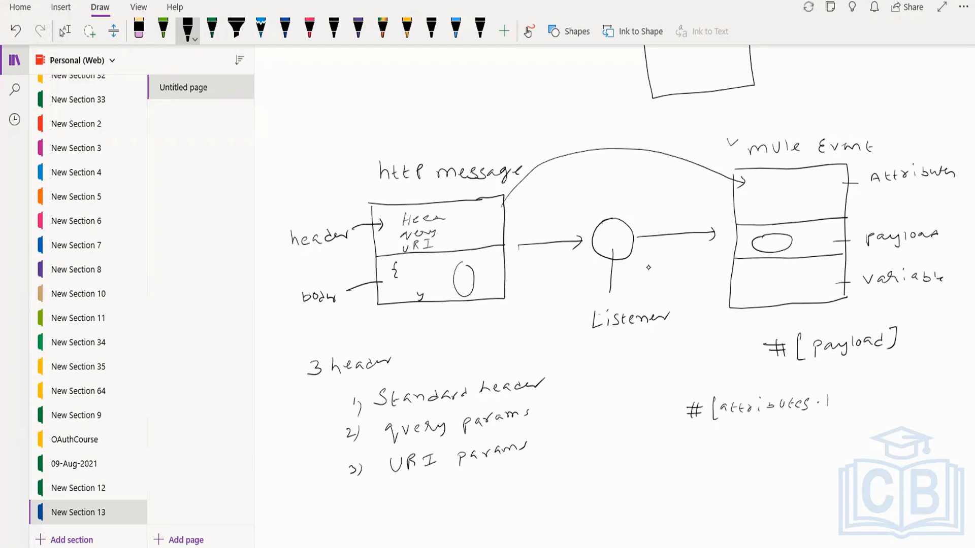
{"action": "left_click_drag", "start_coordinate": [834, 404], "coordinate": [869, 406]}
{"action": "mouse_move", "coordinate": [899, 392]}
{"action": "left_mouse_down"}
{"action": "mouse_move", "coordinate": [896, 404]}
{"action": "mouse_move", "coordinate": [940, 400]}
{"action": "left_mouse_up"}
{"action": "left_click_drag", "start_coordinate": [675, 446], "coordinate": [689, 445]}
{"action": "mouse_move", "coordinate": [681, 438]}
{"action": "left_mouse_down"}
{"action": "mouse_move", "coordinate": [679, 449]}
{"action": "mouse_move", "coordinate": [715, 454]}
{"action": "mouse_move", "coordinate": [752, 438]}
{"action": "mouse_move", "coordinate": [792, 435]}
{"action": "mouse_move", "coordinate": [825, 449]}
{"action": "mouse_move", "coordinate": [834, 434]}
{"action": "mouse_move", "coordinate": [865, 435]}
{"action": "left_mouse_up"}
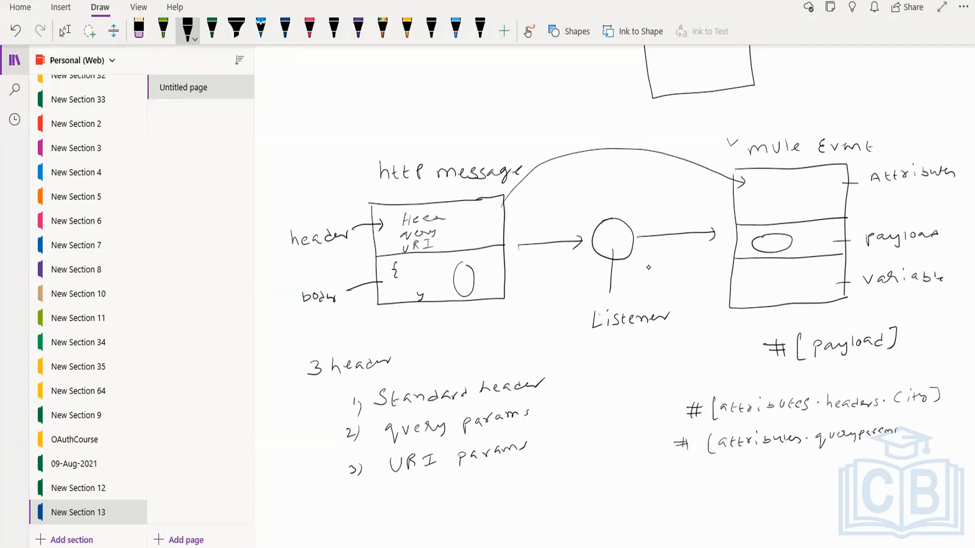
{"action": "left_click_drag", "start_coordinate": [919, 429], "coordinate": [950, 436]}
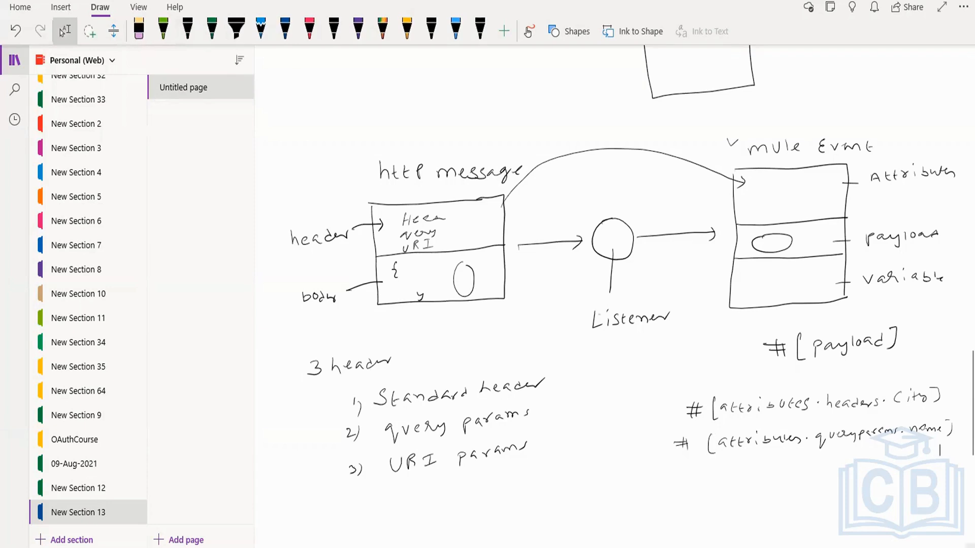
- Switch to Postman and, after a glance at the flow and notes, add a request header city with the value Denver
{"action": "mouse_move", "coordinate": [735, 547]}
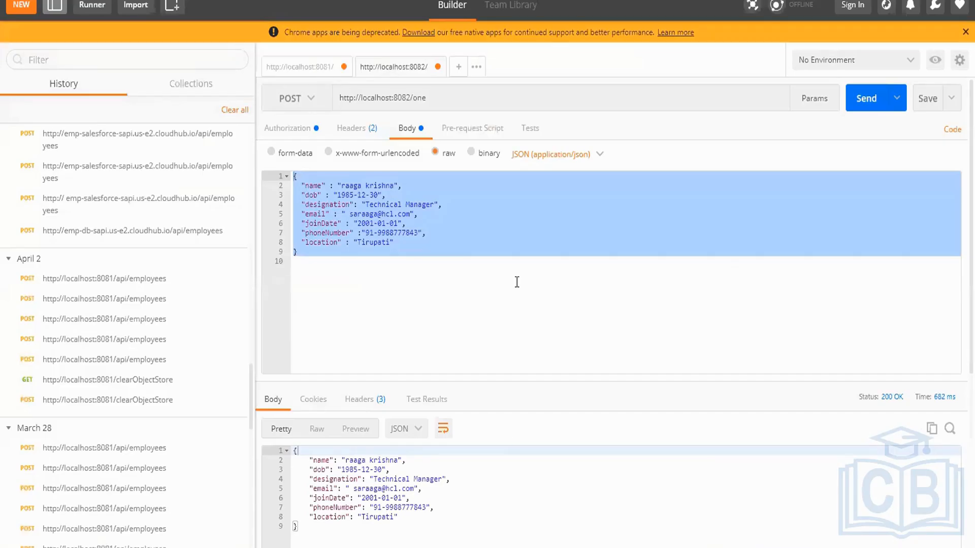
{"action": "left_click", "coordinate": [355, 130]}
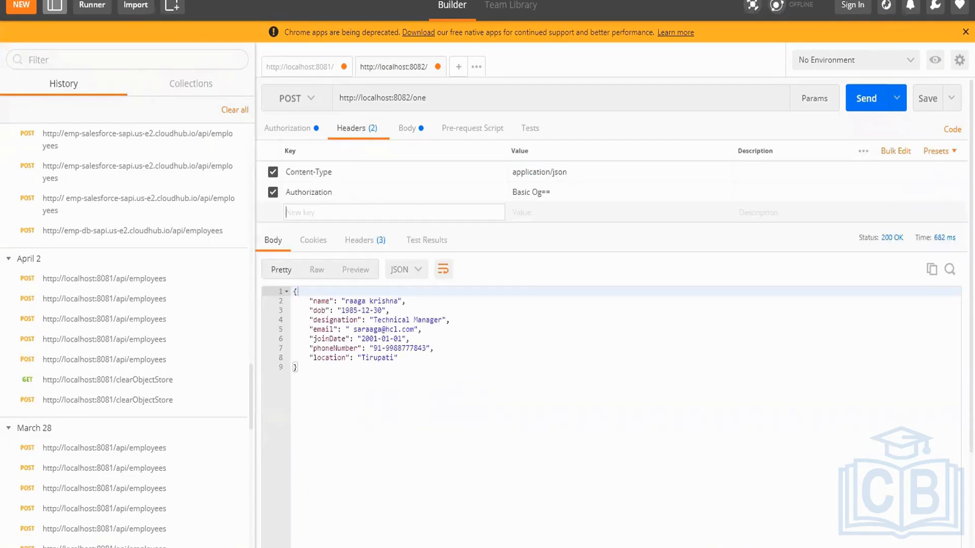
{"action": "key", "text": "alt+Tab"}
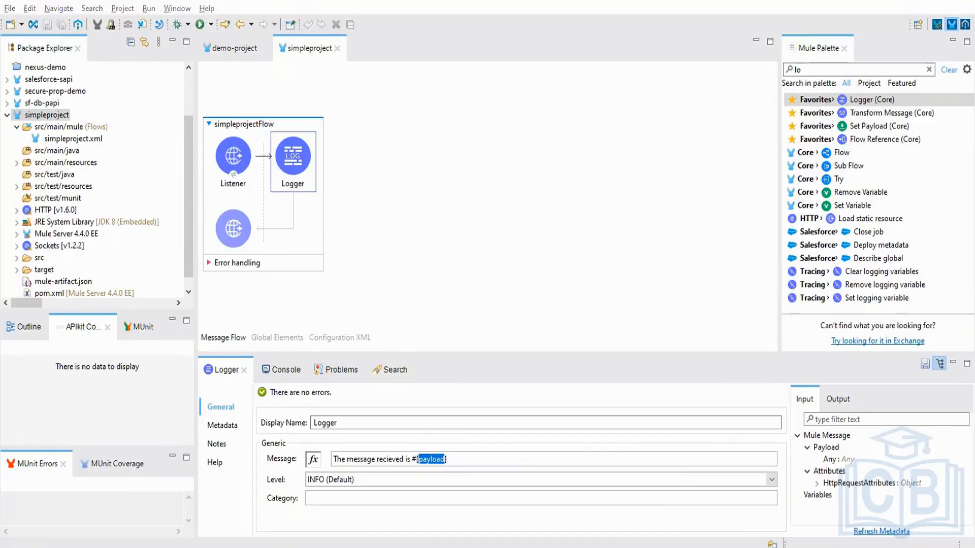
{"action": "key", "text": "alt+Tab"}
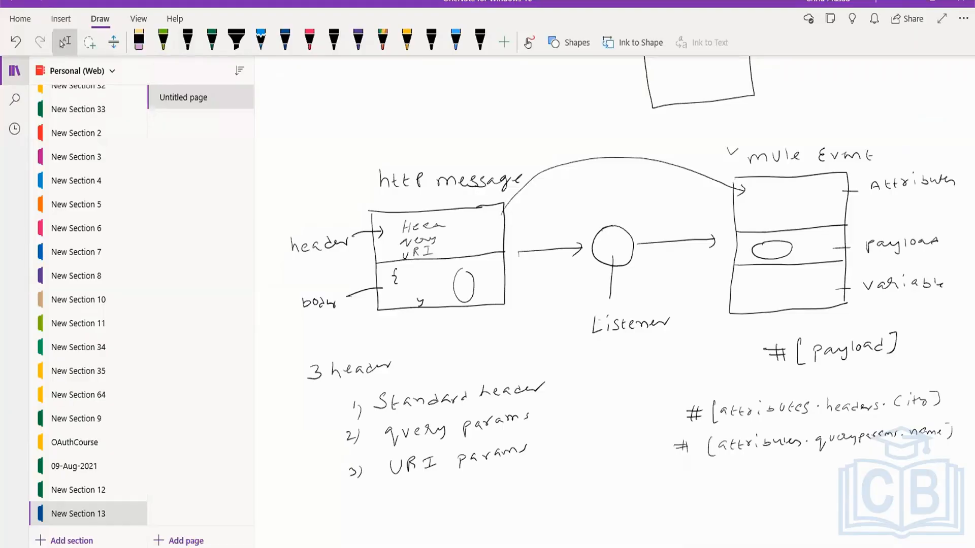
{"action": "key", "text": "alt+Tab"}
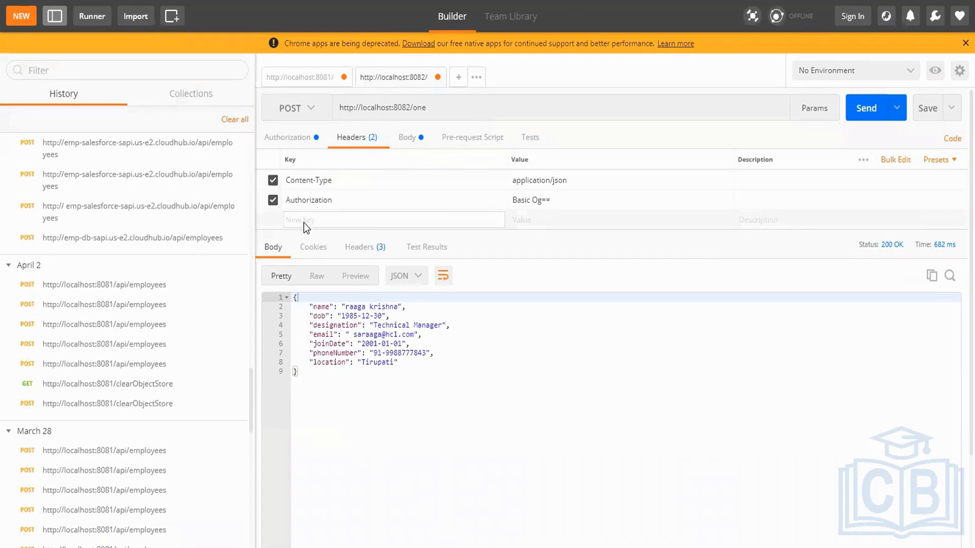
{"action": "type", "text": "city"}
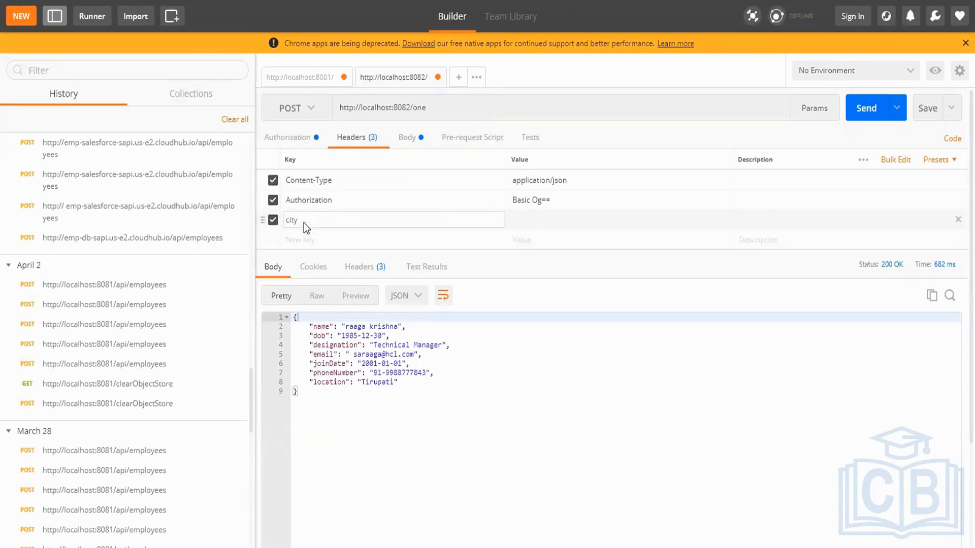
{"action": "left_click", "coordinate": [533, 217]}
{"action": "type", "text": "De"}
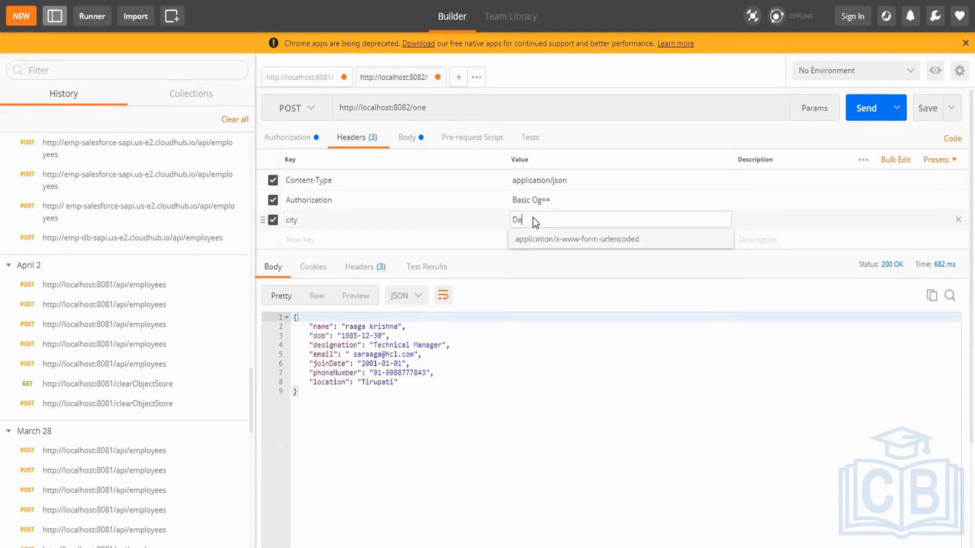
{"action": "type", "text": "nver"}
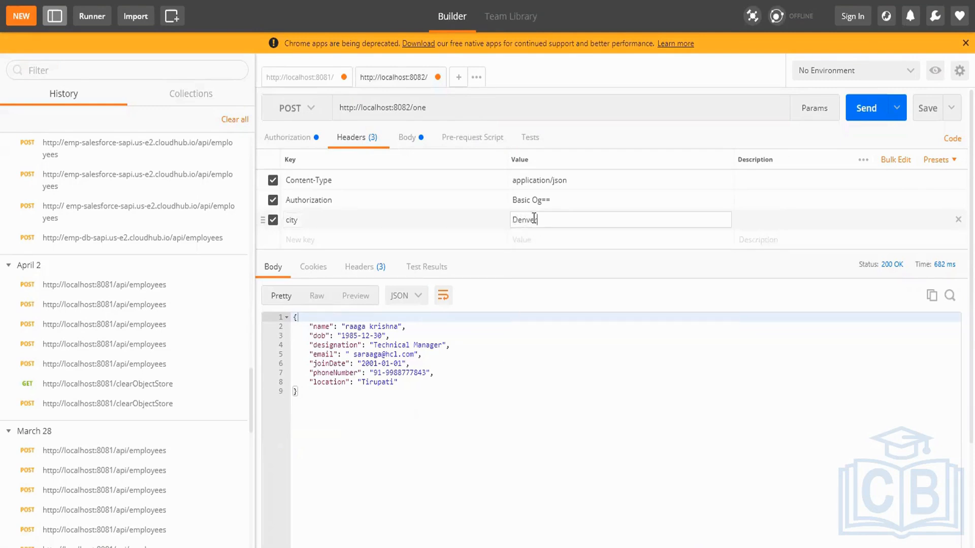
- Append a name query parameter holding a person's name and the parameter major=CS to the POST request's URL
{"action": "left_click", "coordinate": [450, 108]}
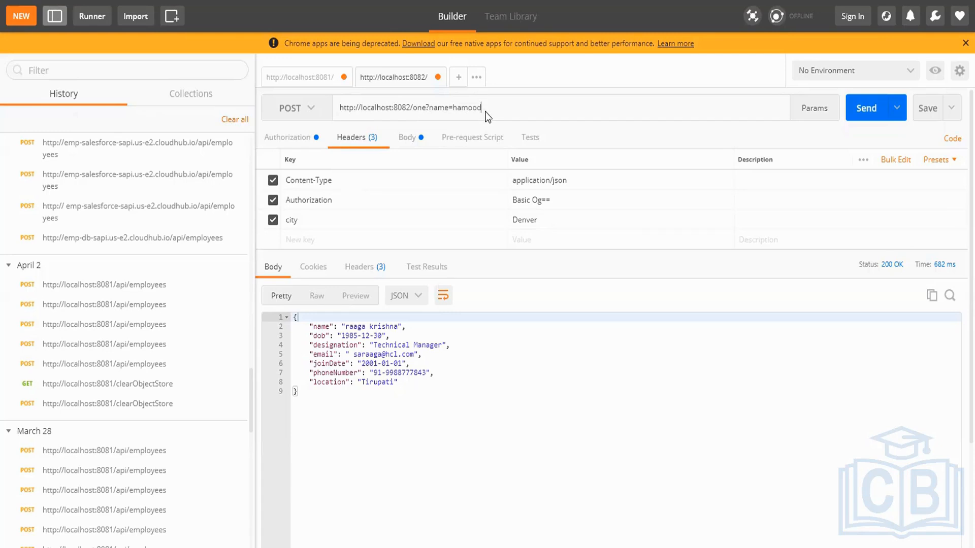
{"action": "type", "text": "&major=cs"}
{"action": "key", "text": "BackSpace"}
{"action": "key", "text": "BackSpace"}
{"action": "type", "text": "CD"}
{"action": "key", "text": "BackSpace"}
{"action": "type", "text": "S"}
- Recheck the OneNote sketch, switch to Anypoint Studio and add a second Logger after the existing one in simpleprojectFlow
{"action": "mouse_move", "coordinate": [687, 547]}
{"action": "left_click", "coordinate": [688, 513]}
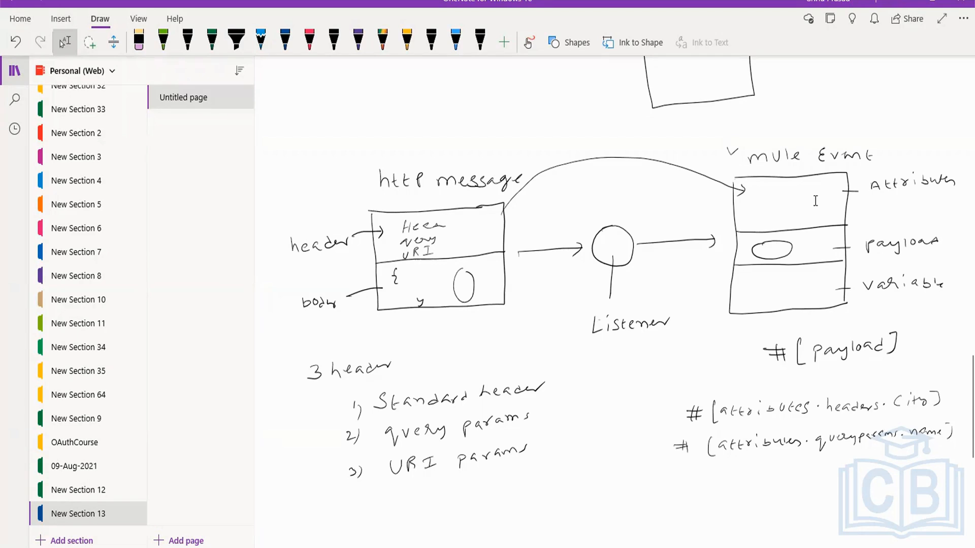
{"action": "left_click", "coordinate": [706, 547]}
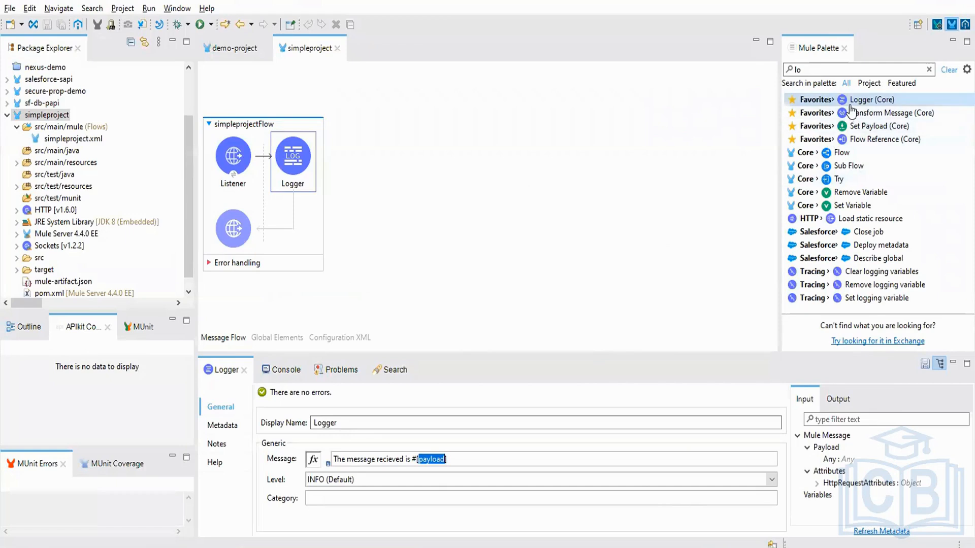
{"action": "left_click_drag", "start_coordinate": [871, 99], "coordinate": [330, 161]}
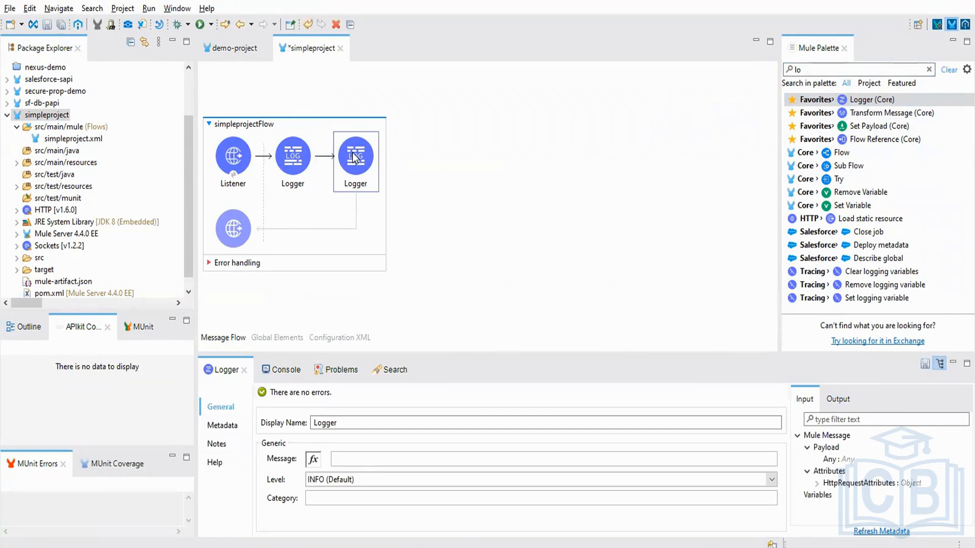
- Start the second Logger's message with the text "the city from header"
{"action": "left_click", "coordinate": [348, 458]}
{"action": "type", "text": "hte"}
{"action": "key", "text": "BackSpace"}
{"action": "key", "text": "BackSpace"}
{"action": "key", "text": "BackSpace"}
{"action": "type", "text": "the city from header"}
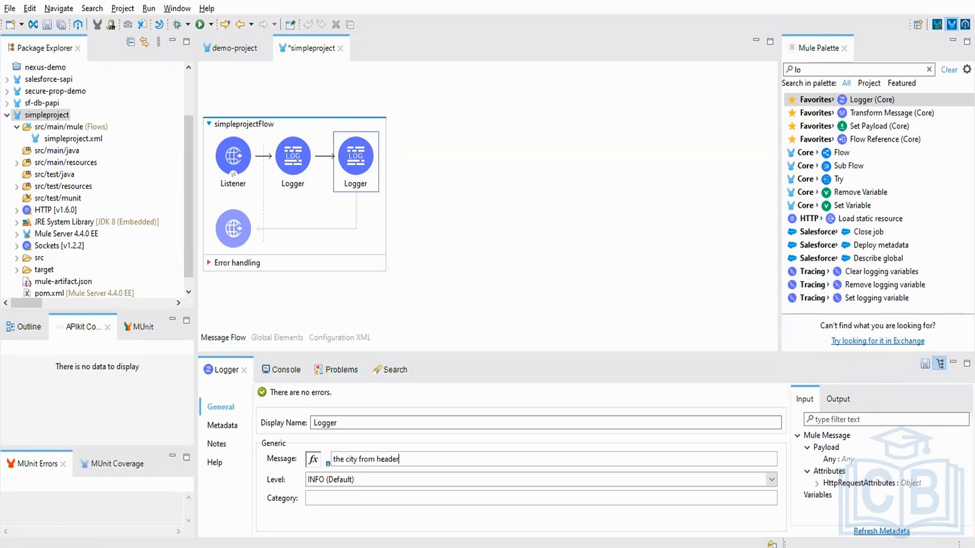
- Complete the second Logger's message with "is #[attributes.headers.city]" and reopen its properties to review it
{"action": "type", "text": " is #"}
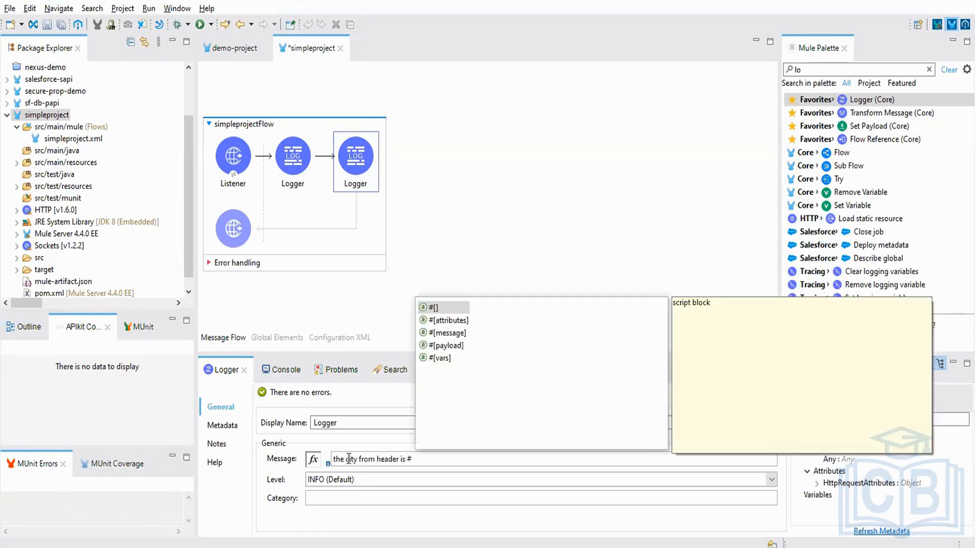
{"action": "key", "text": "Down"}
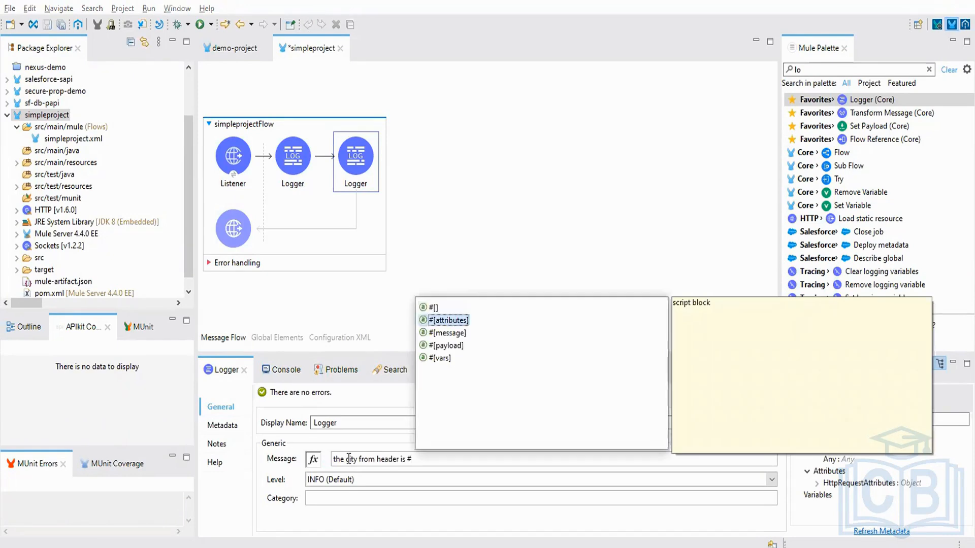
{"action": "key", "text": "Return"}
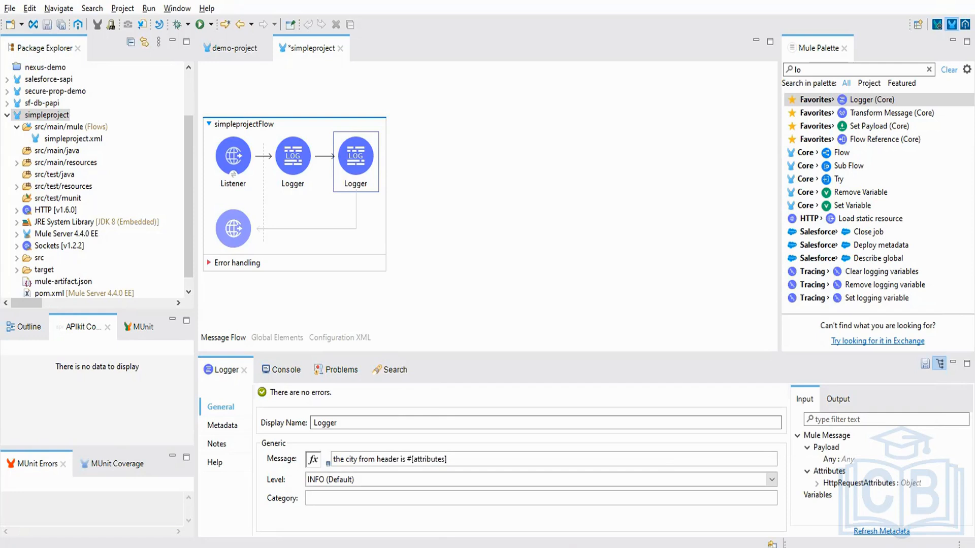
{"action": "type", "text": ".h"}
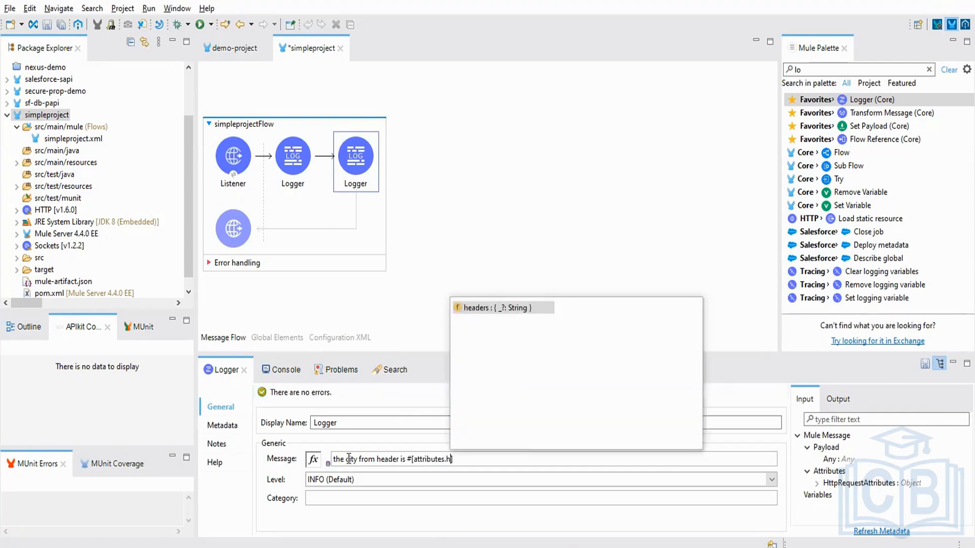
{"action": "key", "text": "Return"}
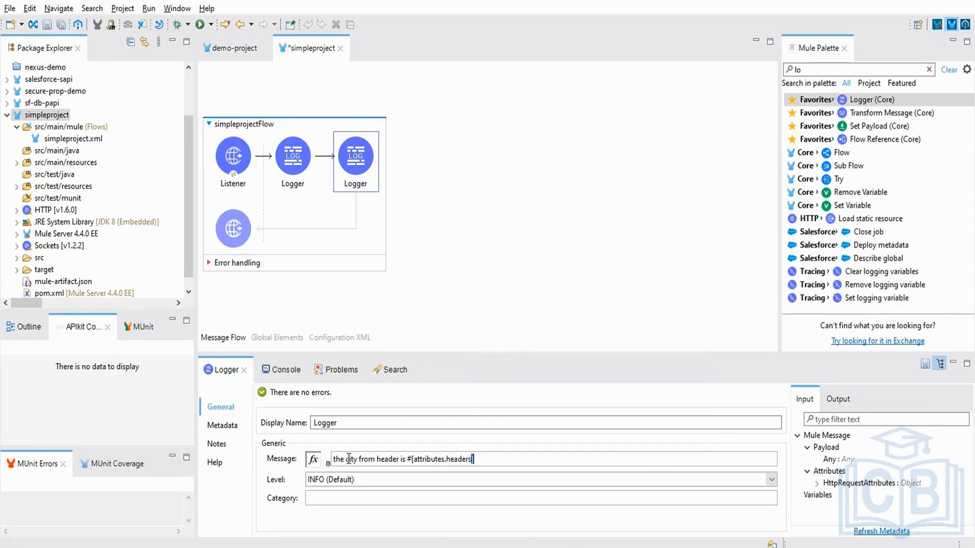
{"action": "type", "text": "city"}
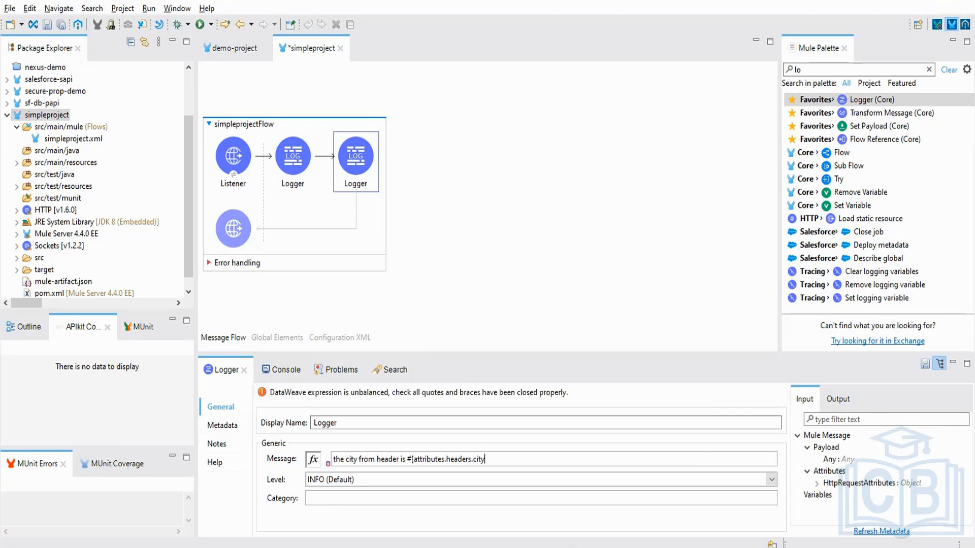
{"action": "type", "text": "]"}
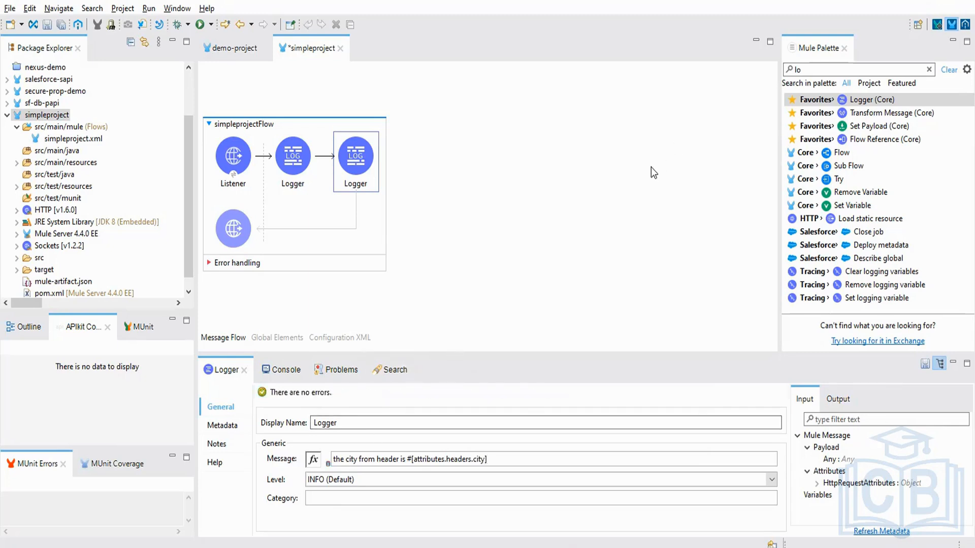
{"action": "left_click", "coordinate": [651, 167]}
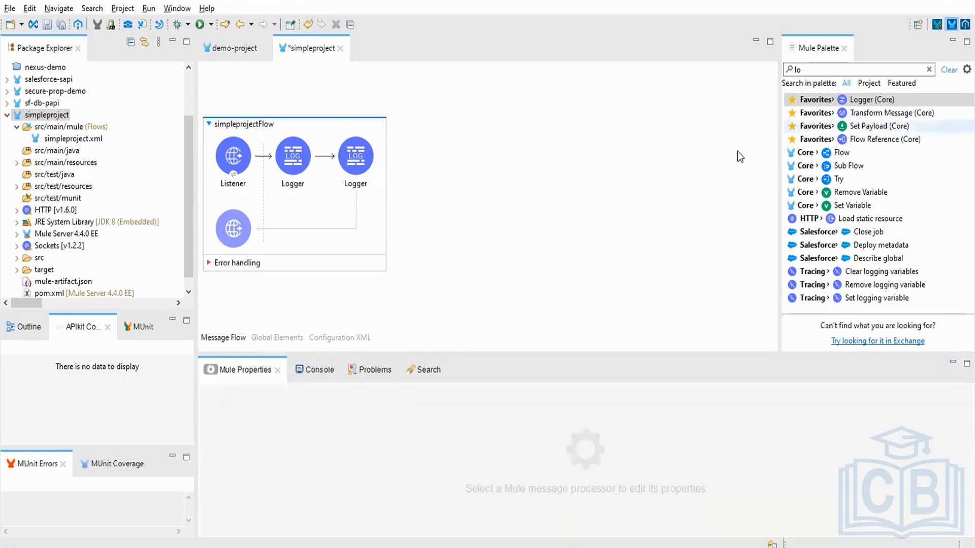
{"action": "left_click", "coordinate": [344, 169]}
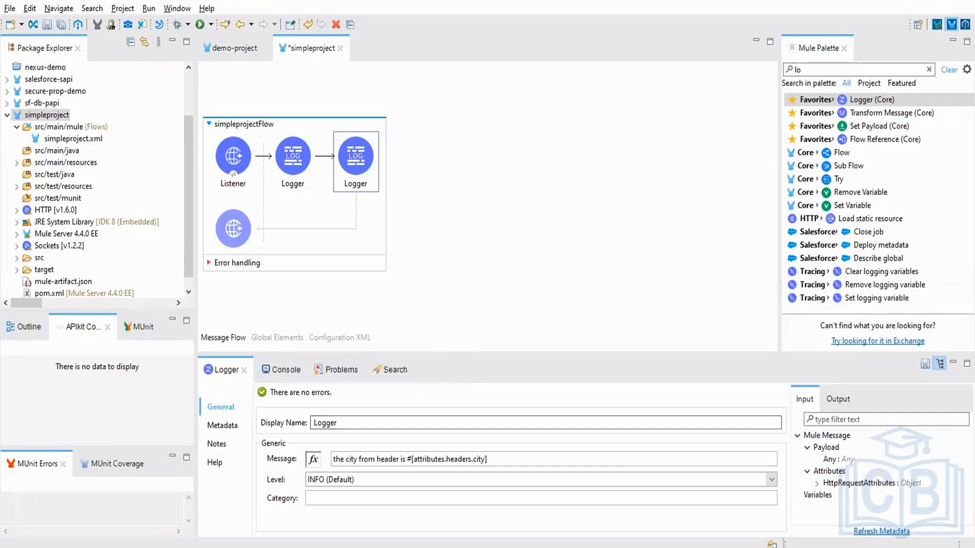
- Switch to Postman, review the request headers, especially city with the value Denver, and return to Anypoint Studio
{"action": "key", "text": "alt+Tab"}
{"action": "left_click", "coordinate": [316, 226]}
{"action": "left_click", "coordinate": [523, 221]}
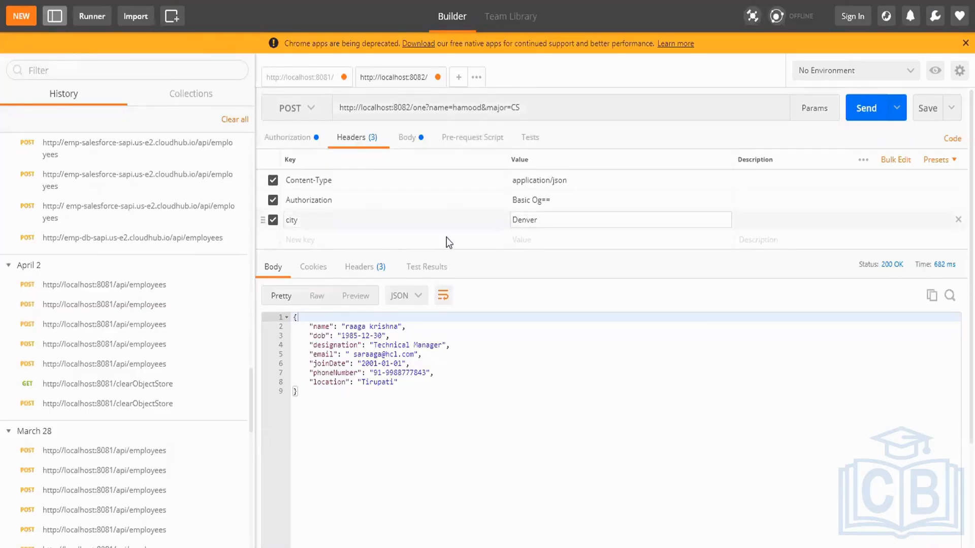
{"action": "double_click", "coordinate": [533, 220]}
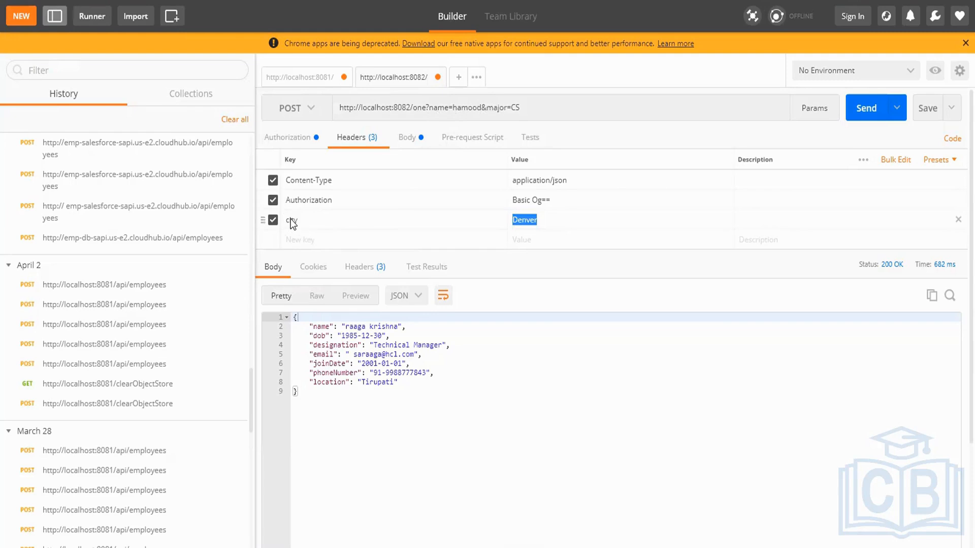
{"action": "left_click", "coordinate": [274, 201]}
{"action": "left_click", "coordinate": [273, 200]}
{"action": "key", "text": "alt+Tab"}
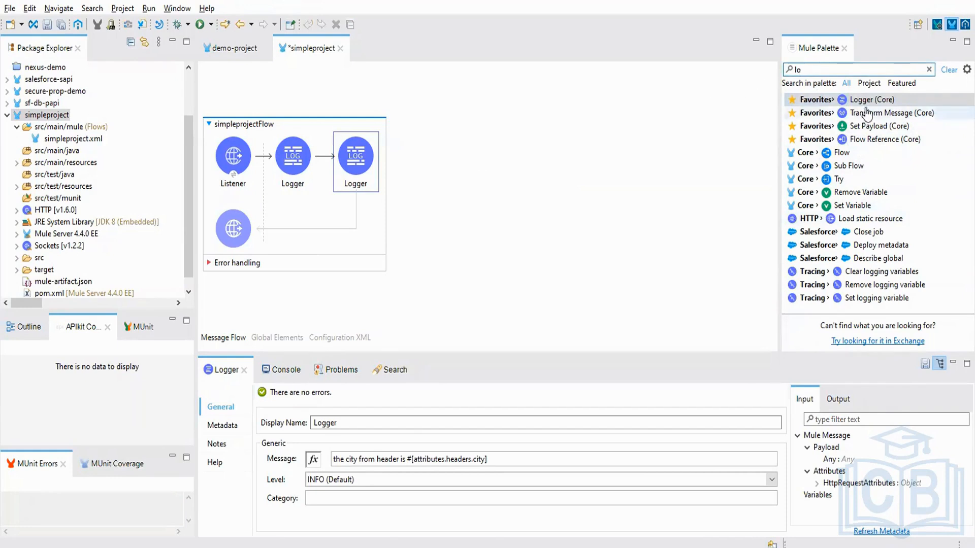
- Add a third Logger at the end of simpleprojectFlow and glance at the Postman request before returning to Anypoint Studio
{"action": "left_click_drag", "start_coordinate": [861, 101], "coordinate": [391, 177]}
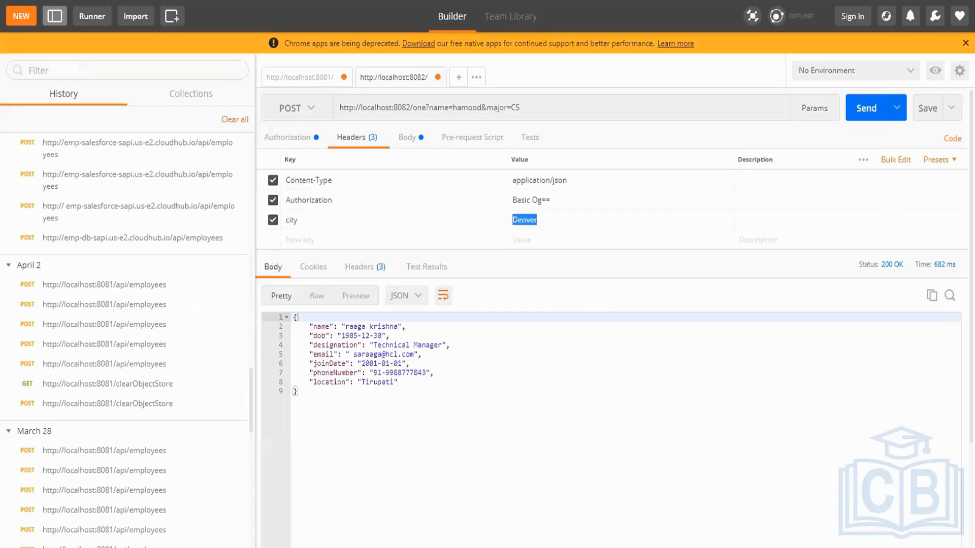
{"action": "left_click", "coordinate": [596, 317]}
{"action": "key", "text": "alt+Tab"}
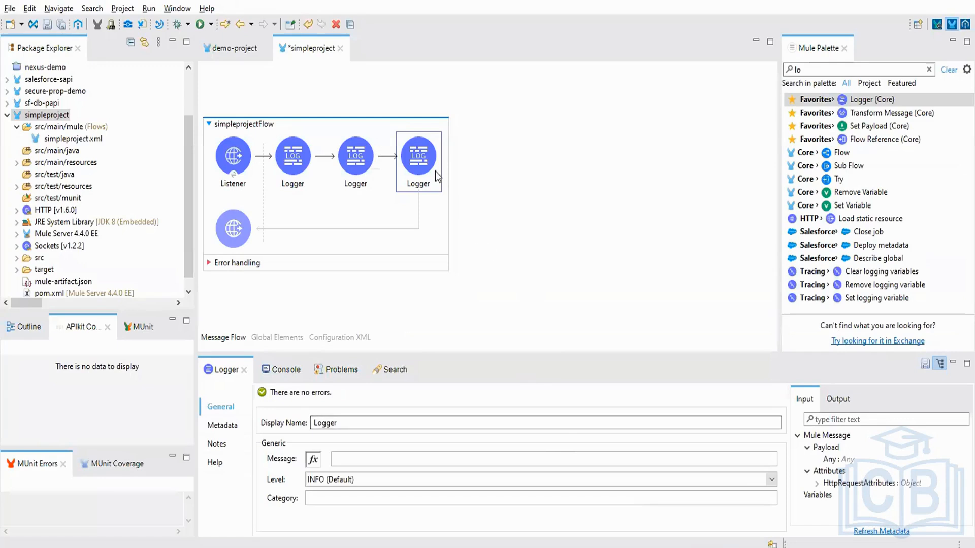
- Start the third Logger's message with the text "the name and major"
{"action": "left_click", "coordinate": [352, 459]}
{"action": "type", "text": "the qu"}
{"action": "key", "text": "BackSpace"}
{"action": "key", "text": "BackSpace"}
{"action": "type", "text": "one"}
{"action": "key", "text": "BackSpace"}
{"action": "key", "text": "BackSpace"}
{"action": "key", "text": "BackSpace"}
{"action": "type", "text": "name and "}
{"action": "type", "text": "m"}
{"action": "type", "text": "akp"}
{"action": "key", "text": "BackSpace"}
{"action": "key", "text": "BackSpace"}
{"action": "type", "text": "jor "}
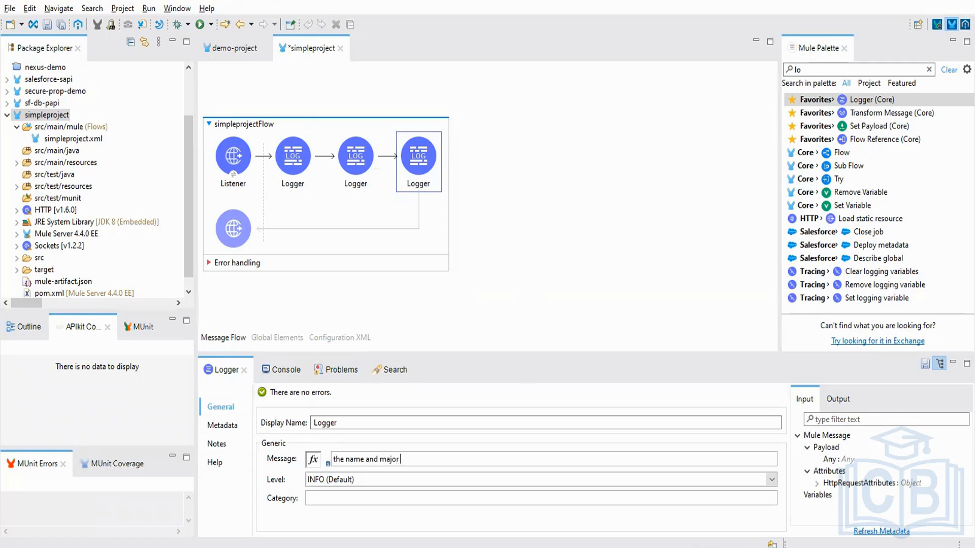
- Extend the third Logger's message with "are #[attributes.queryParams.name]" and a trailing space
{"action": "type", "text": "are #"}
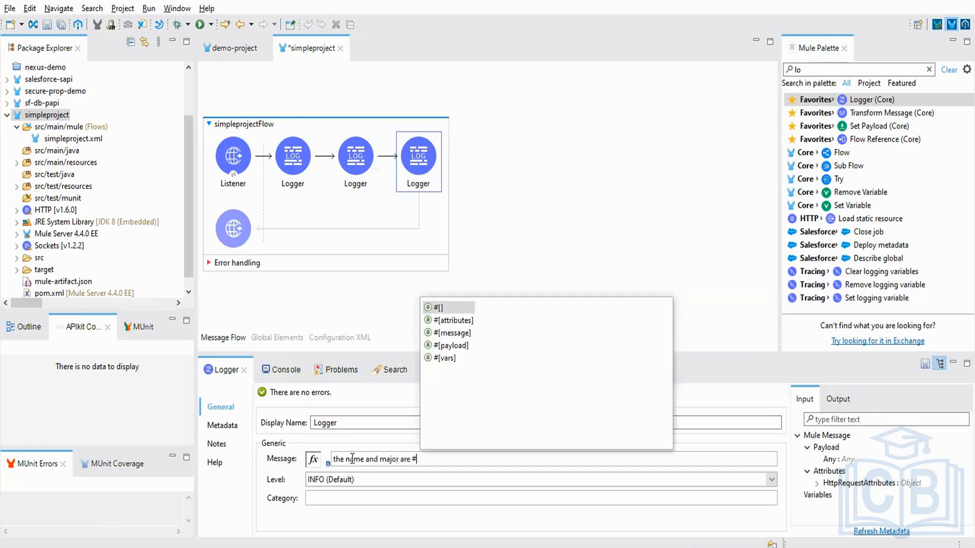
{"action": "key", "text": "Down"}
{"action": "key", "text": "Return"}
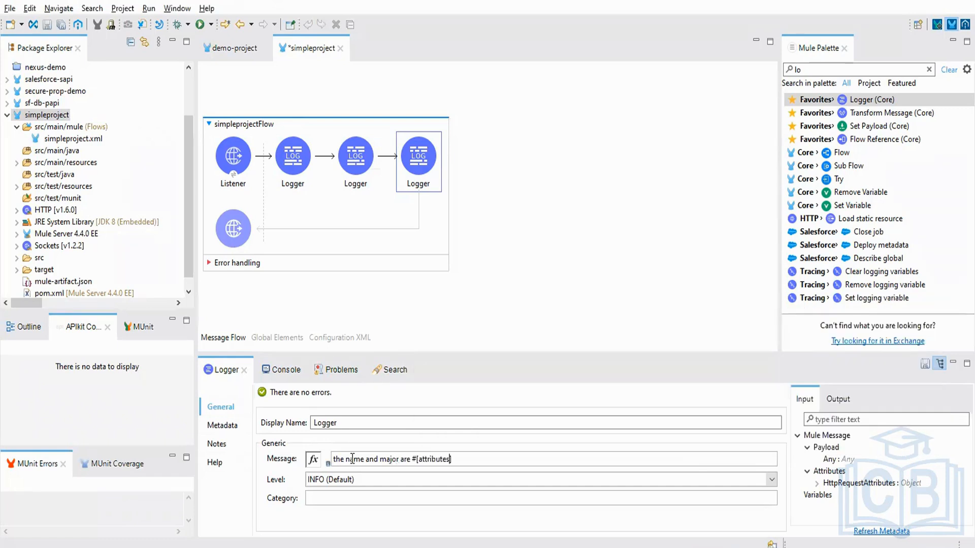
{"action": "type", "text": "."}
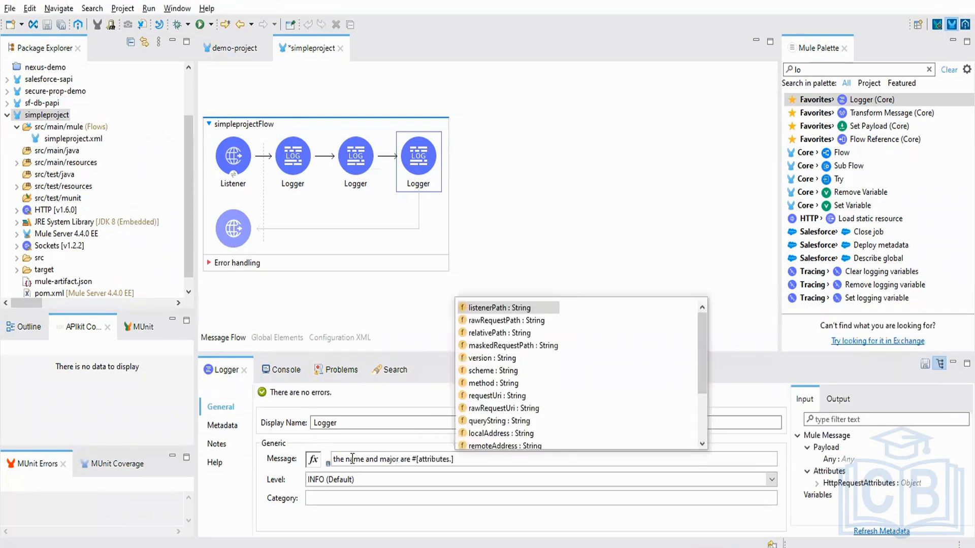
{"action": "type", "text": "q"}
{"action": "key", "text": "Down"}
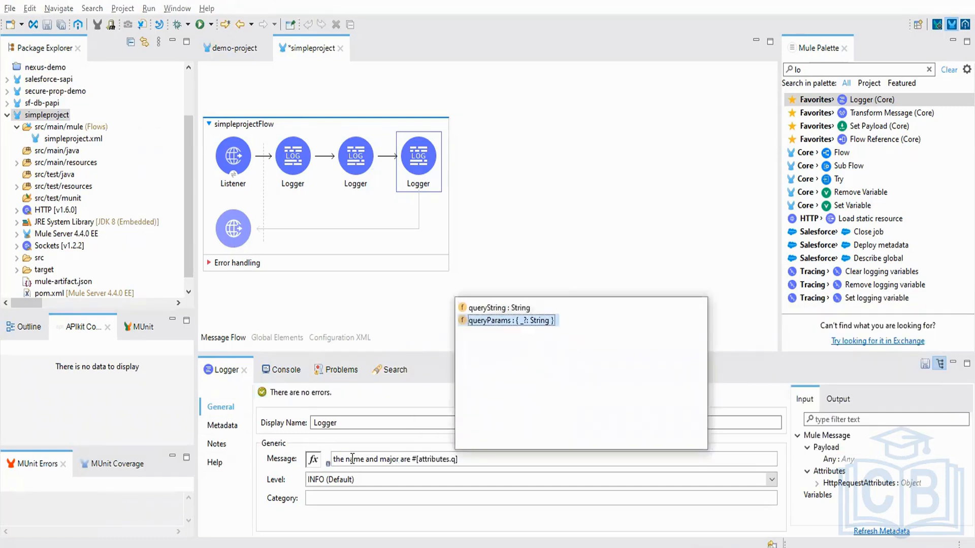
{"action": "key", "text": "Return"}
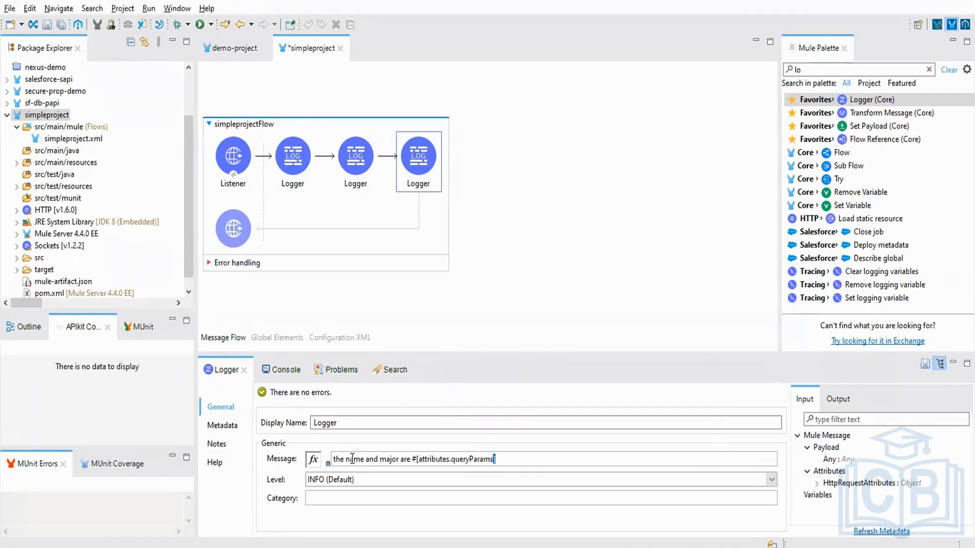
{"action": "key", "text": "BackSpace"}
{"action": "type", "text": ".name]"}
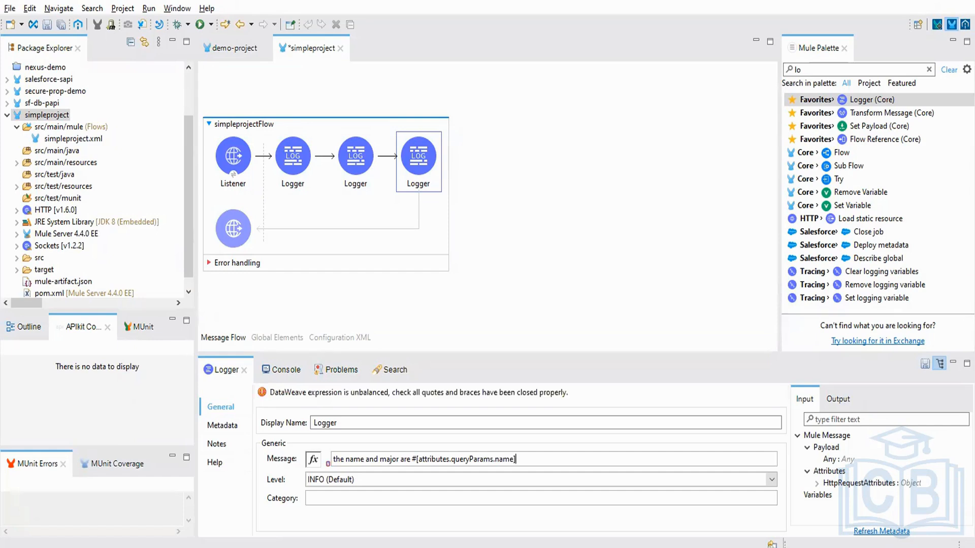
{"action": "key", "text": "ctrl+space"}
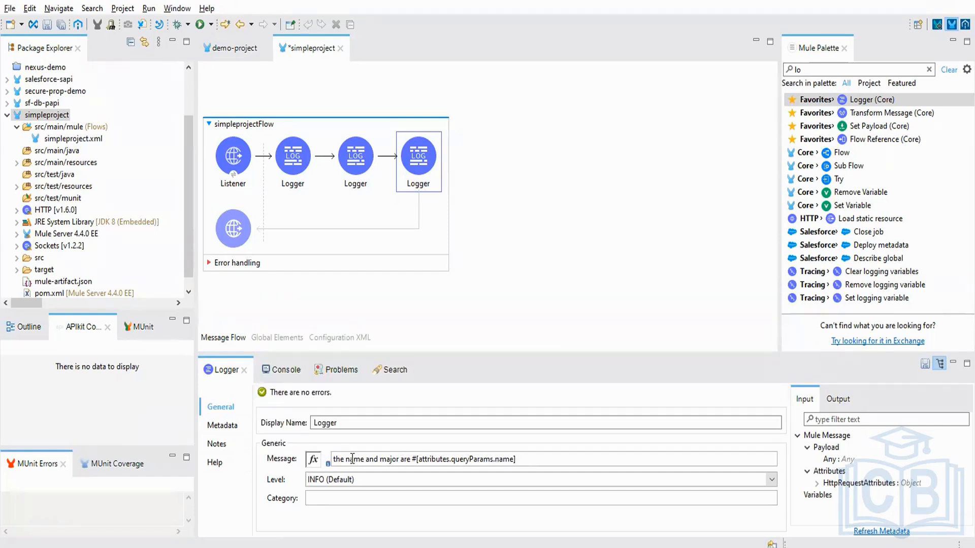
- Append "major is #[attributes.queryParams.major]" to the third Logger's message
{"action": "type", "text": "major is #"}
{"action": "key", "text": "Down"}
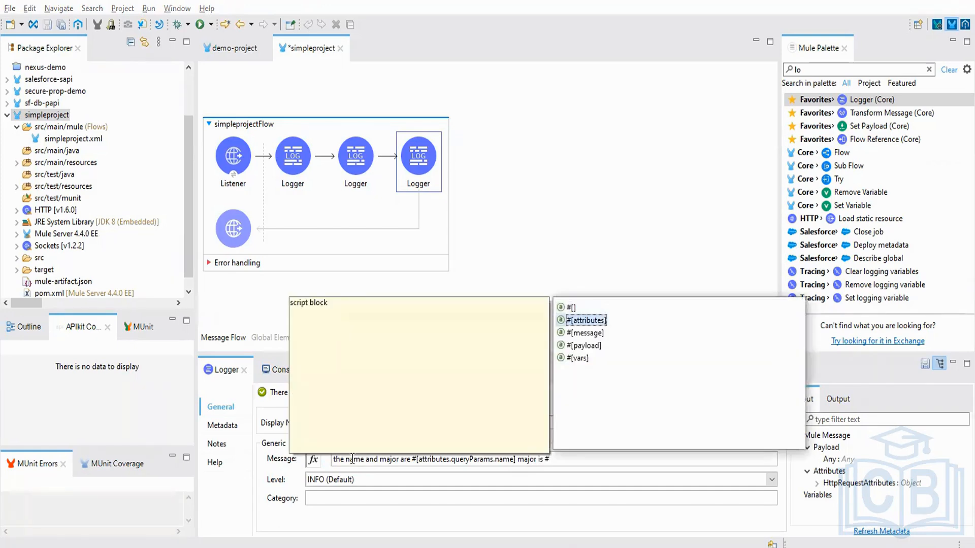
{"action": "key", "text": "Return"}
{"action": "type", "text": ".q"}
{"action": "key", "text": "Down"}
{"action": "key", "text": "Return"}
{"action": "type", "text": ".queryParams.major]"}
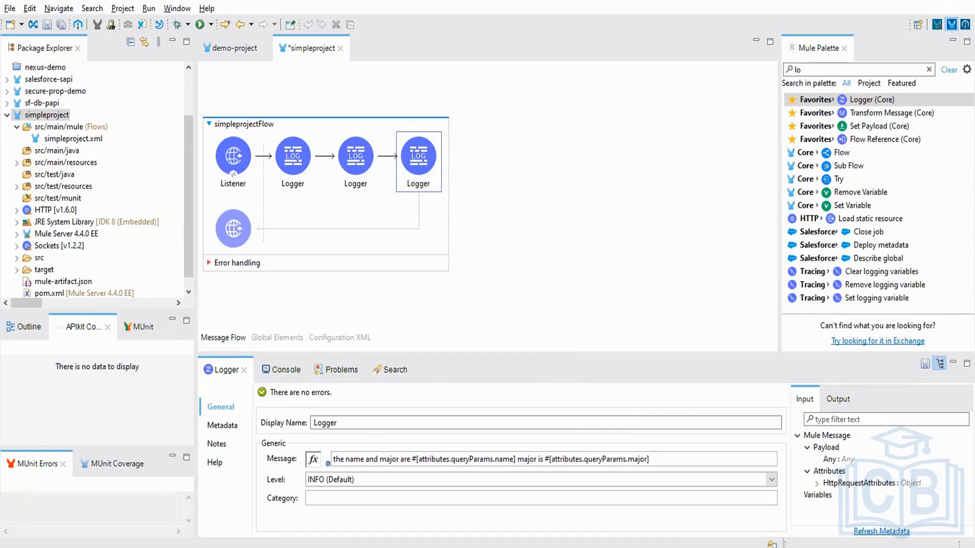
- After a glance at the Postman request, save the simpleproject flow and check its redeployment in the console
{"action": "key", "text": "alt+Tab"}
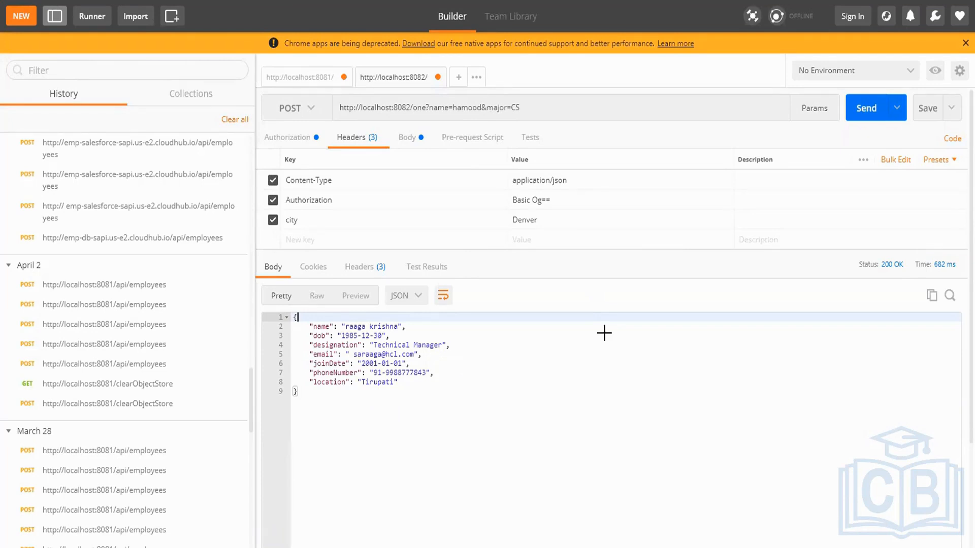
{"action": "key", "text": "alt+Tab"}
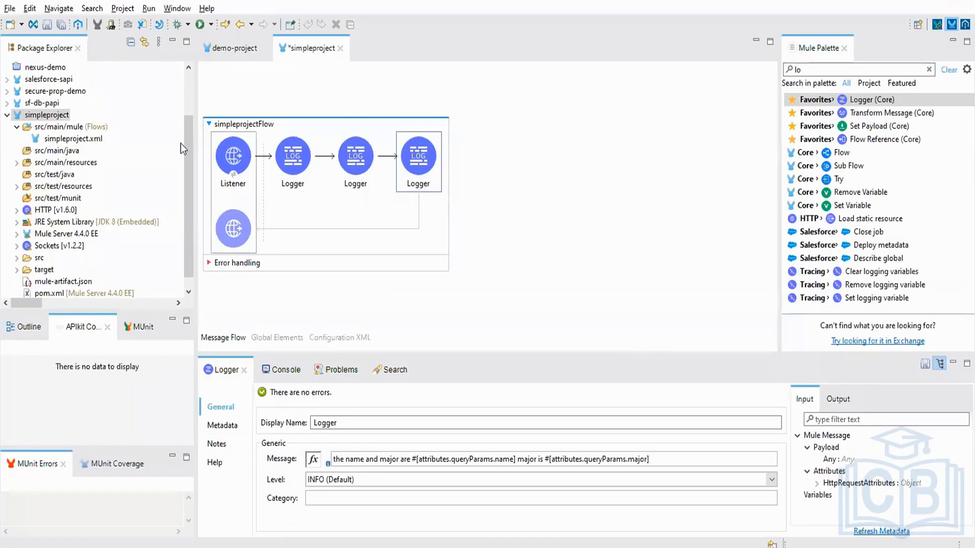
{"action": "left_click", "coordinate": [47, 24]}
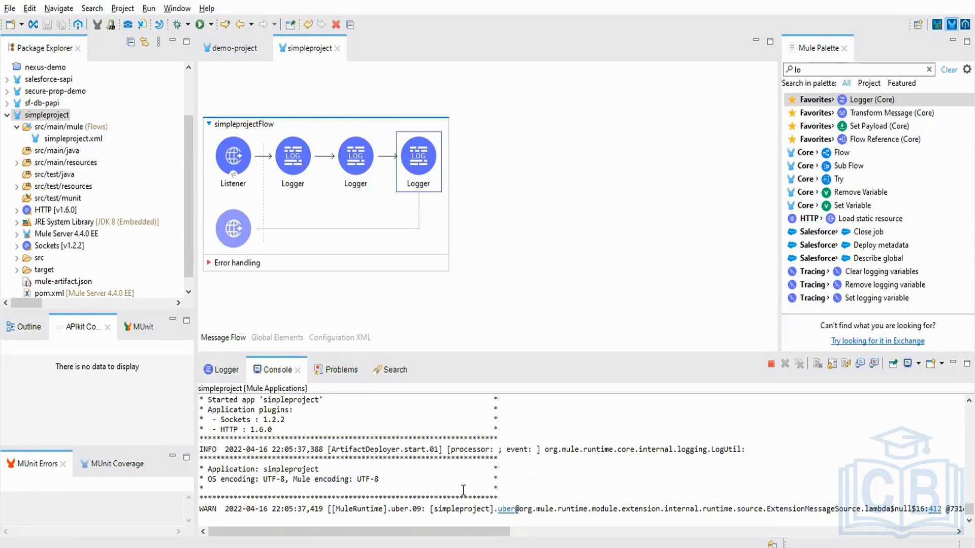
{"action": "left_click_drag", "start_coordinate": [208, 400], "coordinate": [320, 401]}
- Send the POST request to localhost:8082/one from Postman and return to Anypoint Studio's console
{"action": "key", "text": "alt+Tab"}
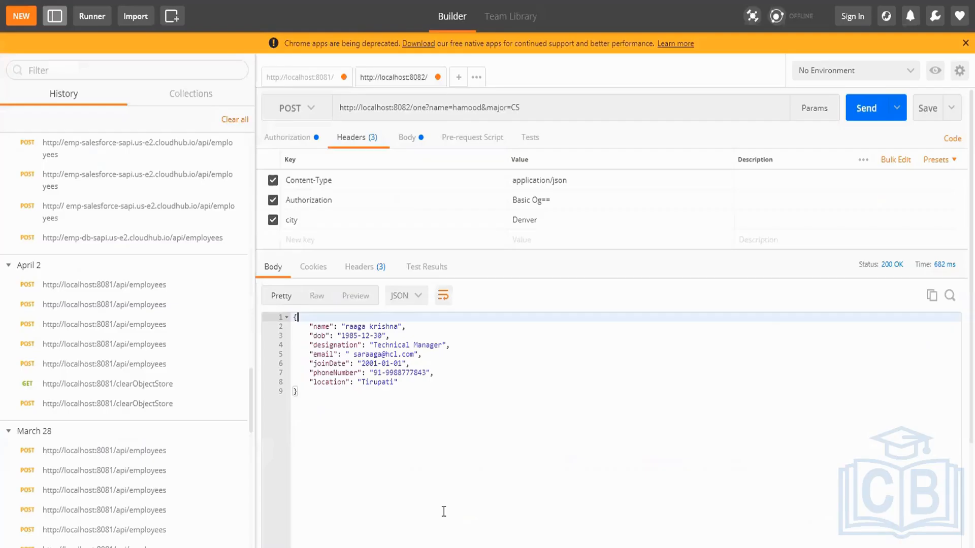
{"action": "left_click", "coordinate": [866, 108]}
{"action": "key", "text": "alt+Tab"}
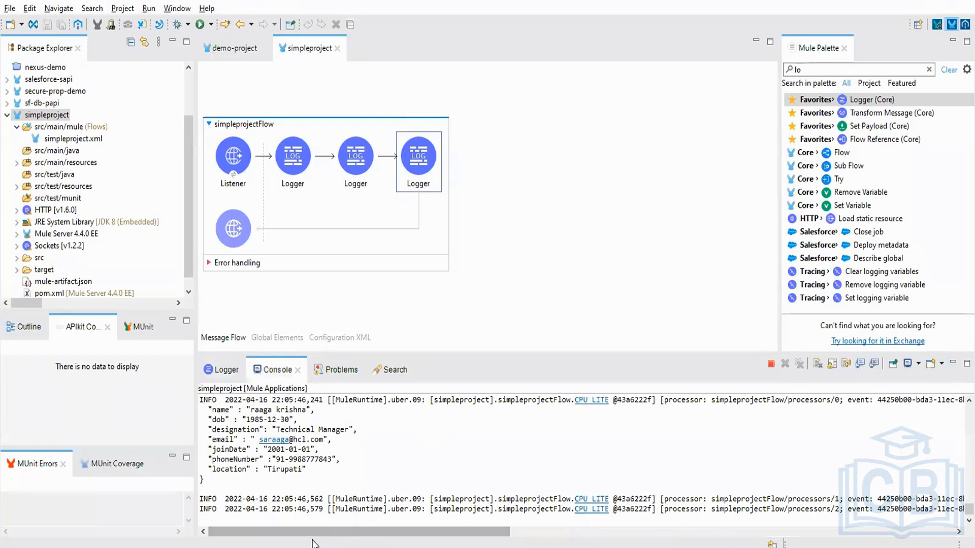
- Examine the console log lines for the city header and the name and major query parameters
{"action": "left_click_drag", "start_coordinate": [313, 531], "coordinate": [315, 531]}
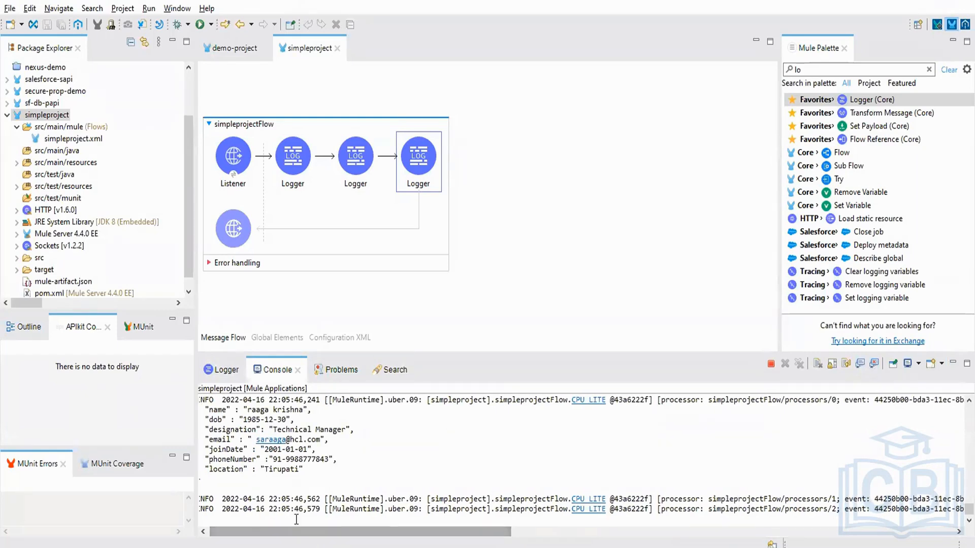
{"action": "left_click_drag", "start_coordinate": [200, 499], "coordinate": [222, 500]}
{"action": "left_click_drag", "start_coordinate": [237, 533], "coordinate": [501, 543]}
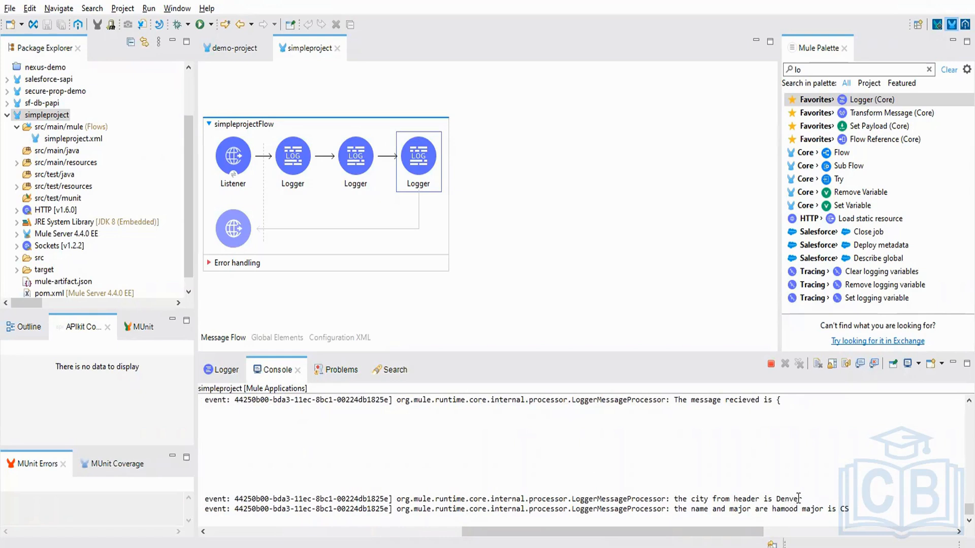
{"action": "left_click_drag", "start_coordinate": [802, 499], "coordinate": [778, 495]}
{"action": "double_click", "coordinate": [786, 509]}
{"action": "double_click", "coordinate": [844, 509]}
{"action": "left_click", "coordinate": [732, 547]}
- Review the message expressions of the three Loggers for the payload, the city header and the query parameters
{"action": "left_click", "coordinate": [297, 165]}
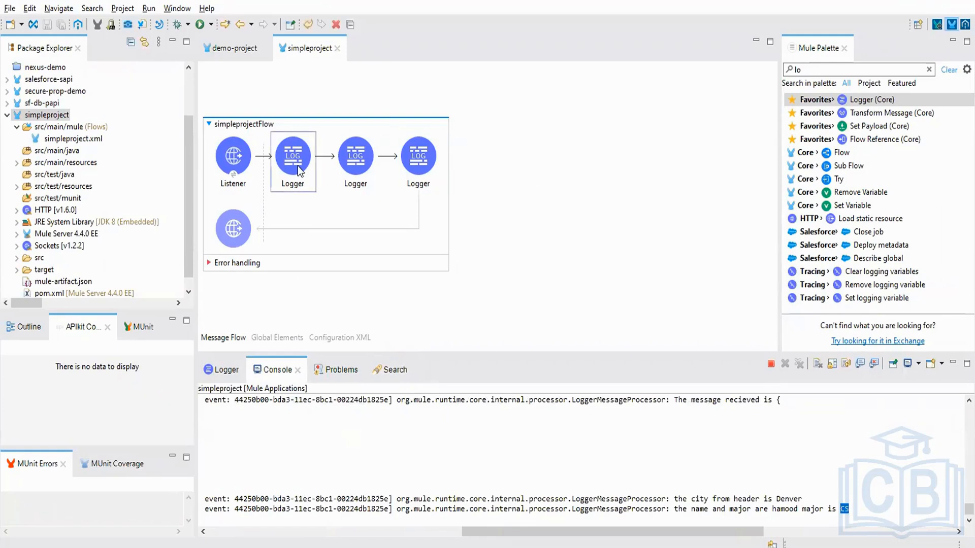
{"action": "left_click_drag", "start_coordinate": [410, 459], "coordinate": [452, 459]}
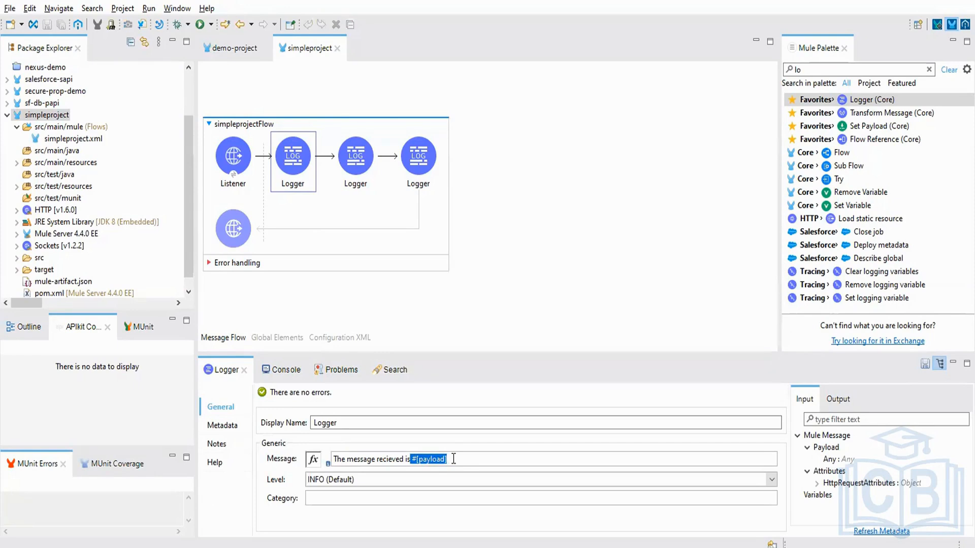
{"action": "left_click", "coordinate": [355, 170]}
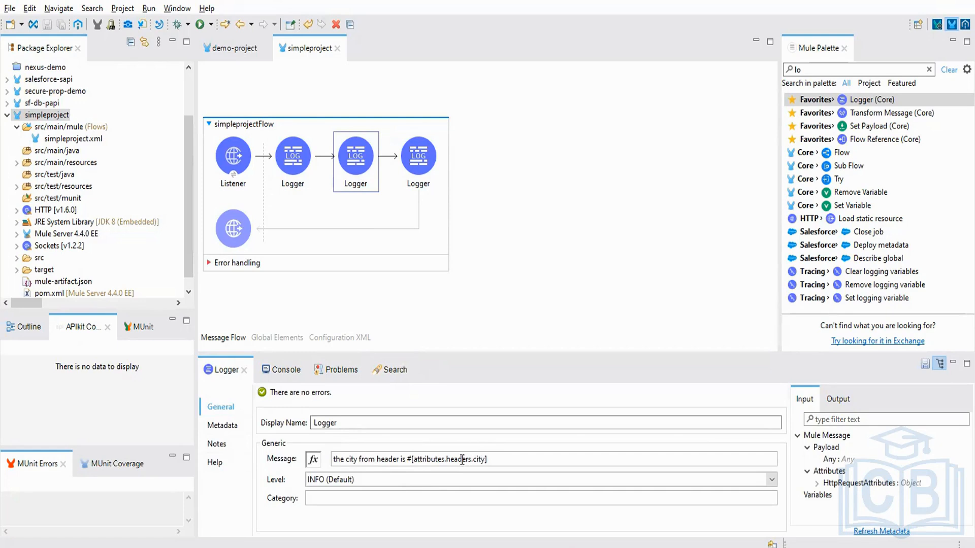
{"action": "left_click", "coordinate": [414, 175]}
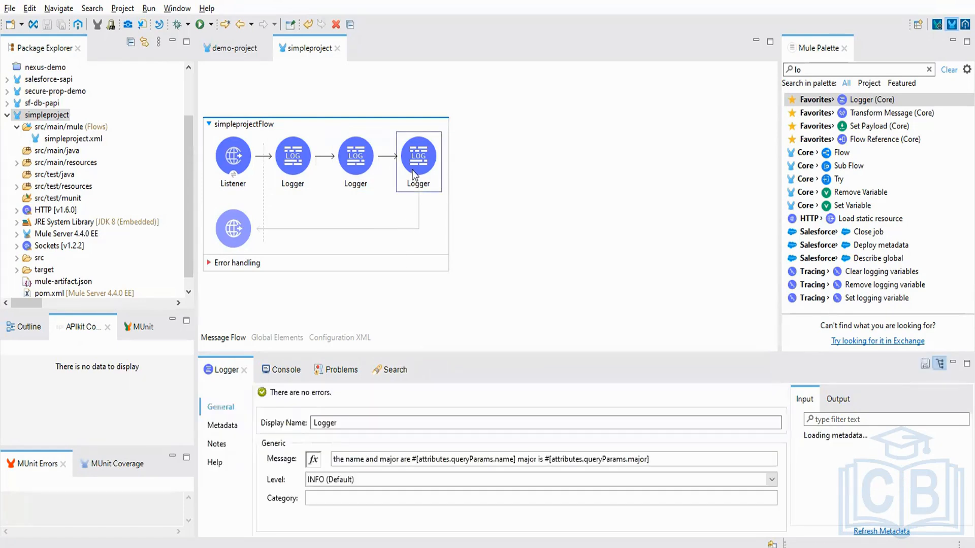
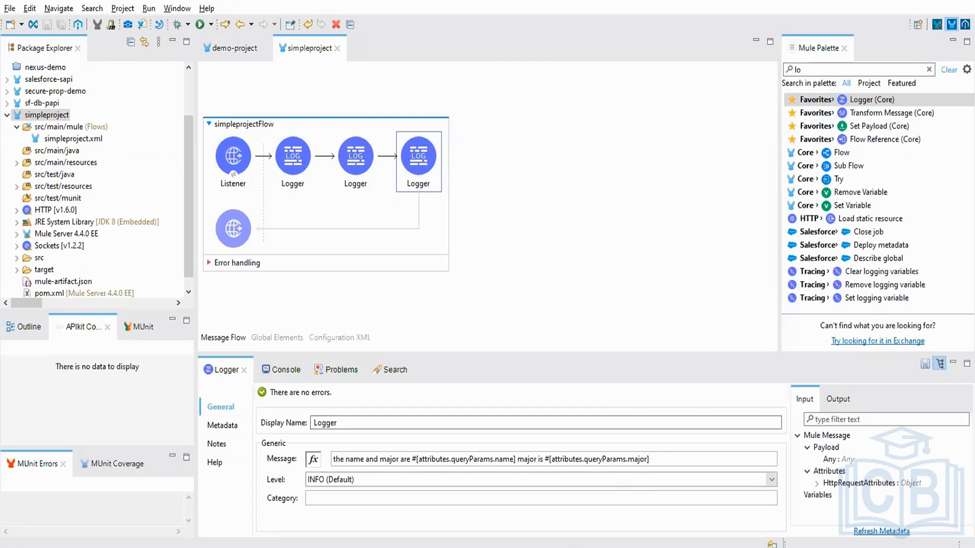
- Review the request URL with its query parameters in Postman and the handwritten header types in OneNote
{"action": "mouse_move", "coordinate": [686, 547]}
{"action": "left_click", "coordinate": [580, 547]}
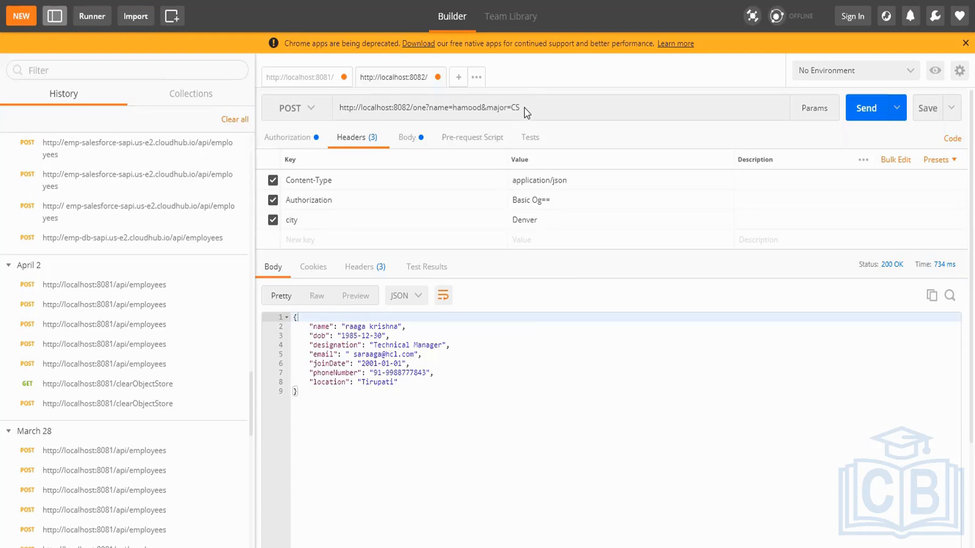
{"action": "left_click_drag", "start_coordinate": [524, 107], "coordinate": [370, 108]}
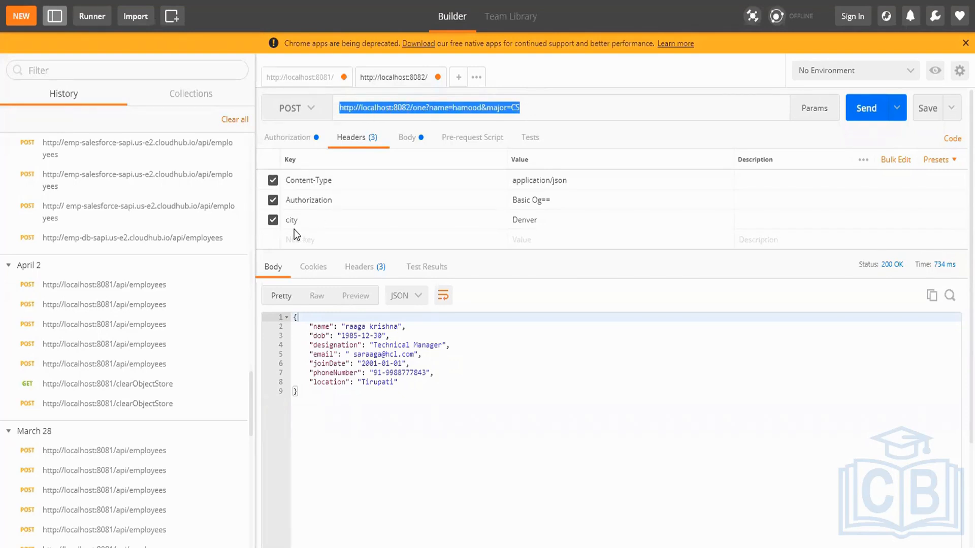
{"action": "left_click", "coordinate": [532, 108]}
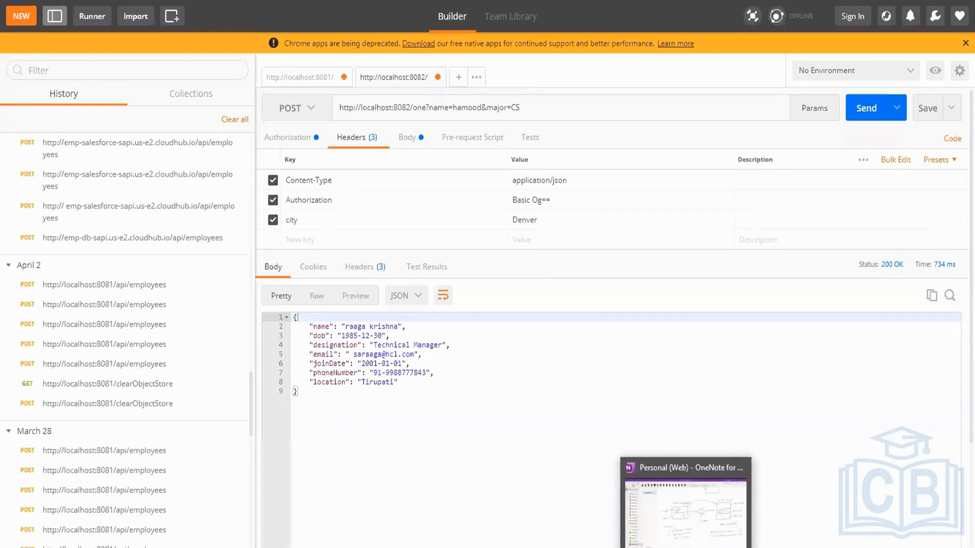
{"action": "left_click", "coordinate": [685, 547]}
{"action": "scroll", "coordinate": [572, 454], "scroll_direction": "down", "scroll_amount": 7}
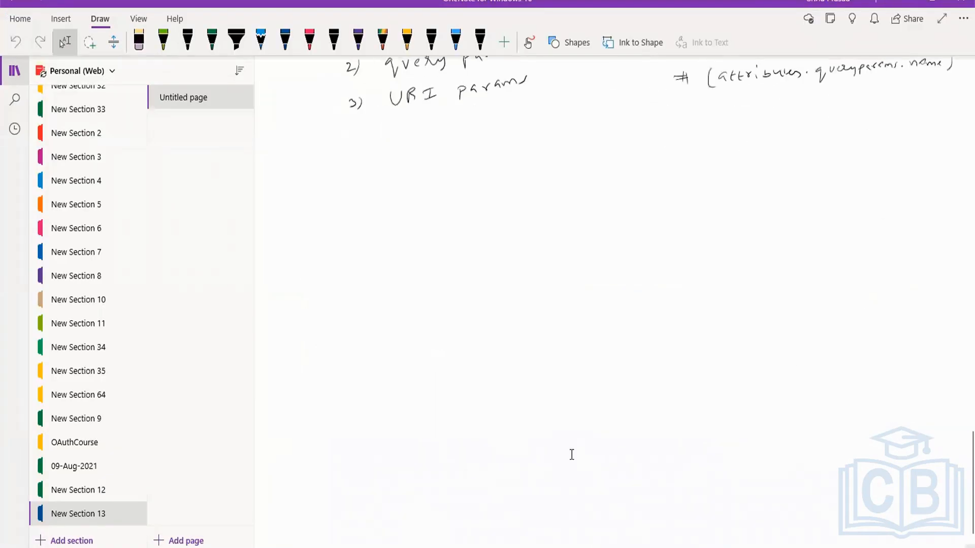
{"action": "scroll", "coordinate": [572, 455], "scroll_direction": "up", "scroll_amount": 4}
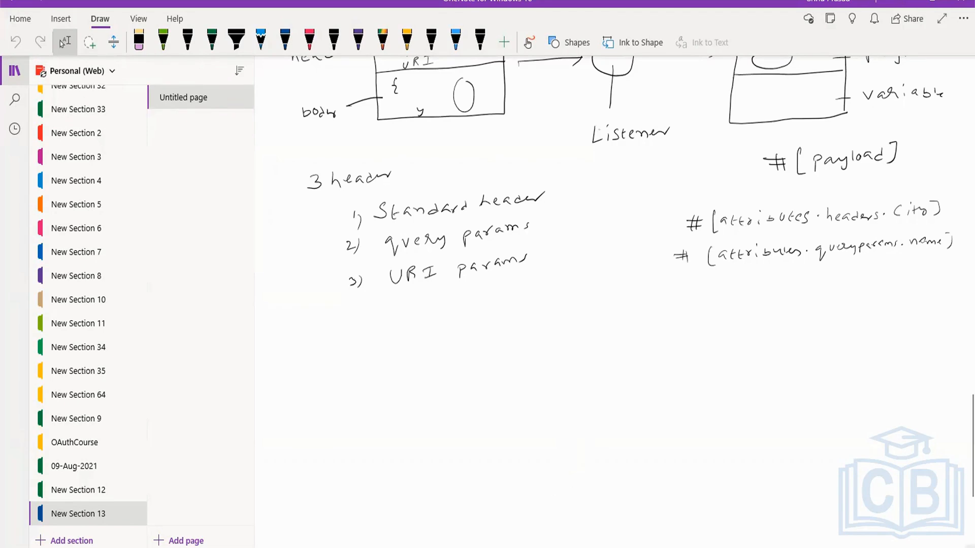
- Switch to Postman, change the request method to GET and send the request to localhost:8082/one
{"action": "left_click", "coordinate": [528, 547]}
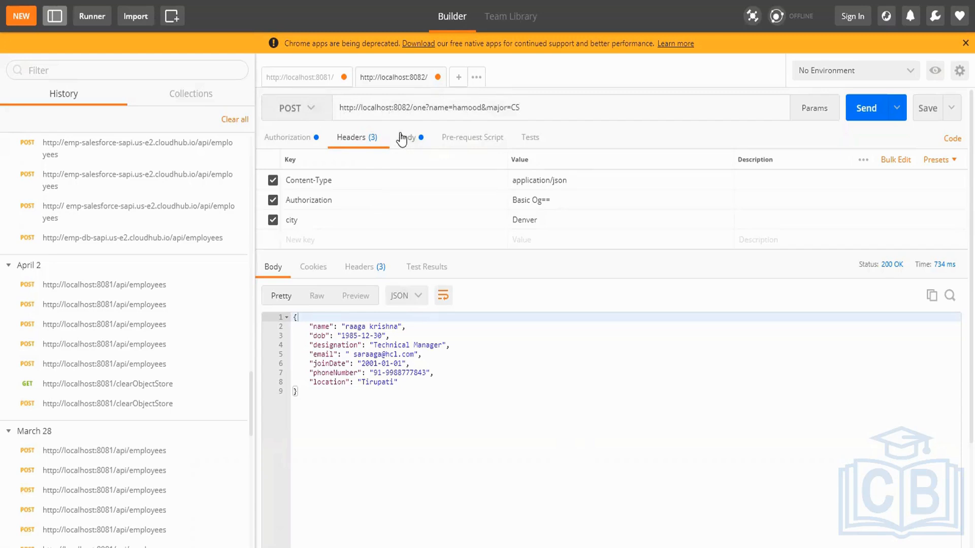
{"action": "left_click", "coordinate": [290, 109]}
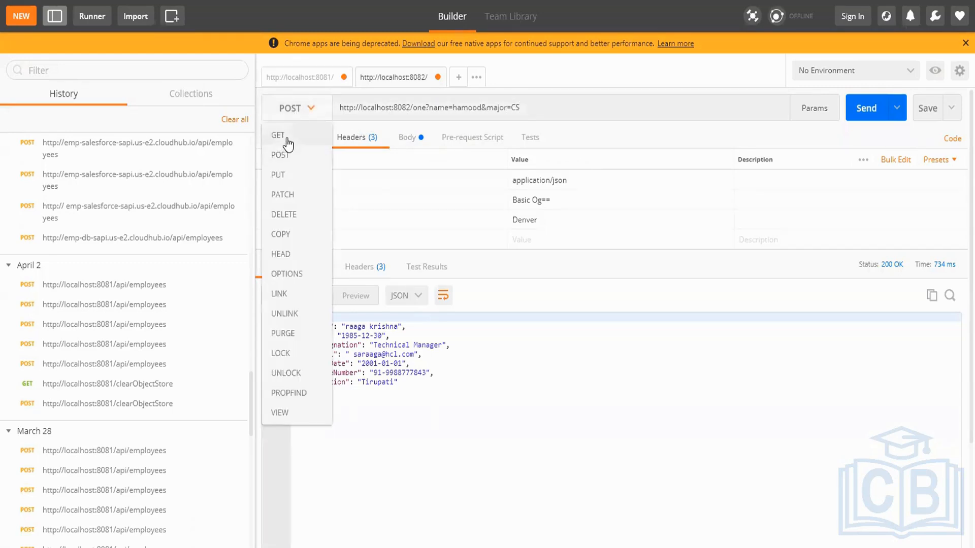
{"action": "left_click", "coordinate": [287, 139]}
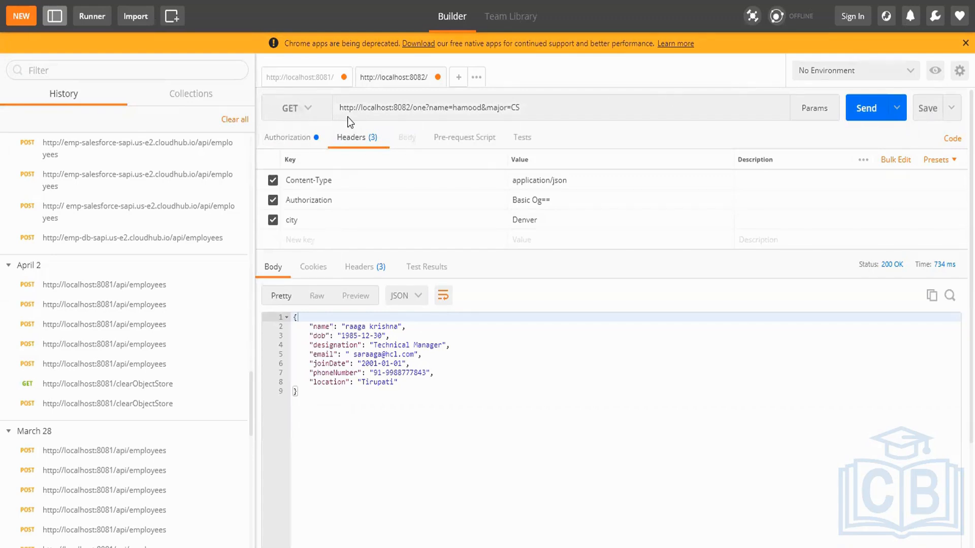
{"action": "left_click", "coordinate": [867, 114]}
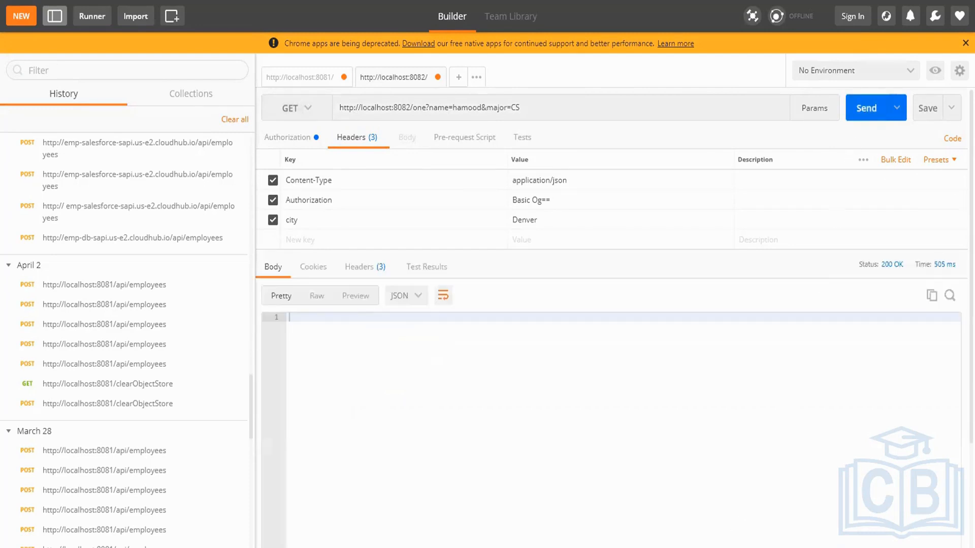
- Switch to Anypoint Studio, maximize the simpleproject console and clear its log output
{"action": "key", "text": "alt+Tab"}
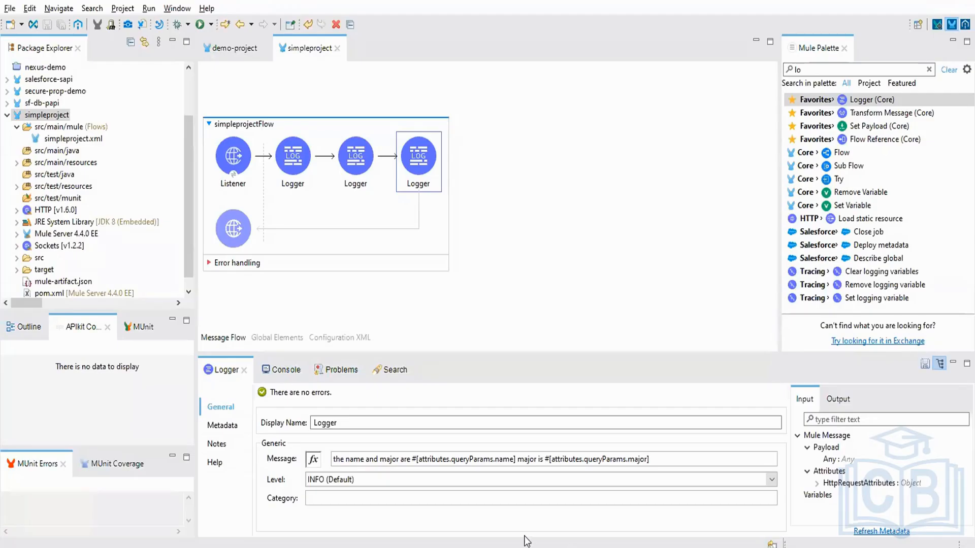
{"action": "left_click", "coordinate": [278, 370]}
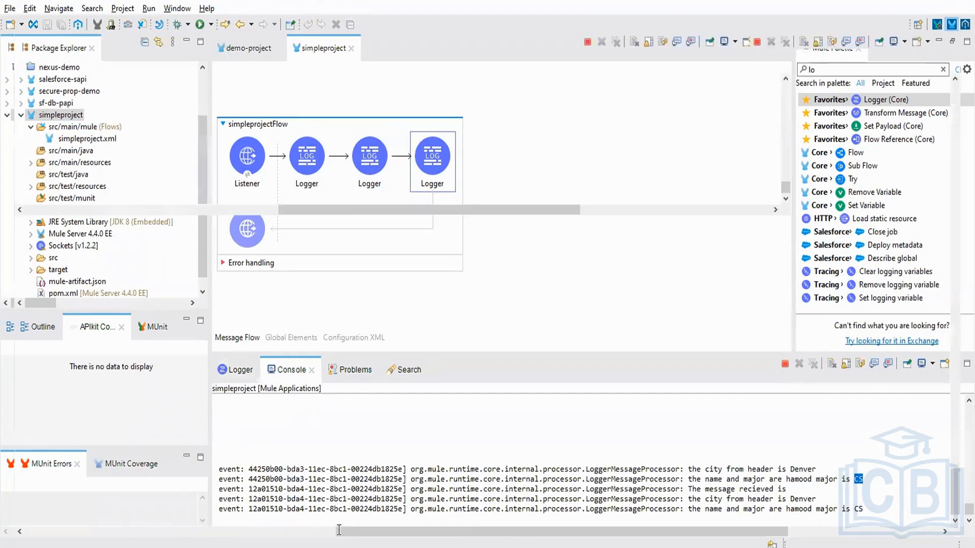
{"action": "double_click", "coordinate": [273, 373]}
{"action": "left_click_drag", "start_coordinate": [366, 533], "coordinate": [19, 543]}
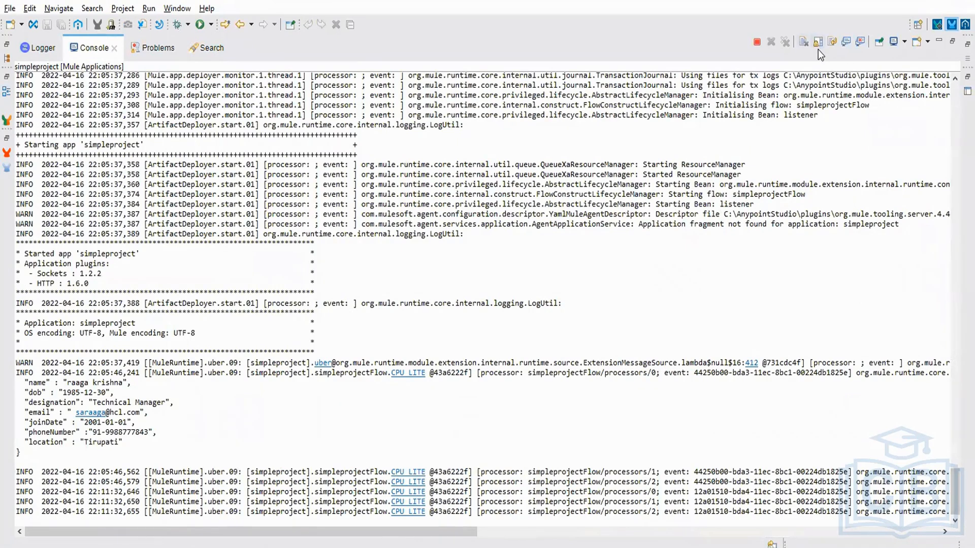
{"action": "left_click", "coordinate": [803, 41]}
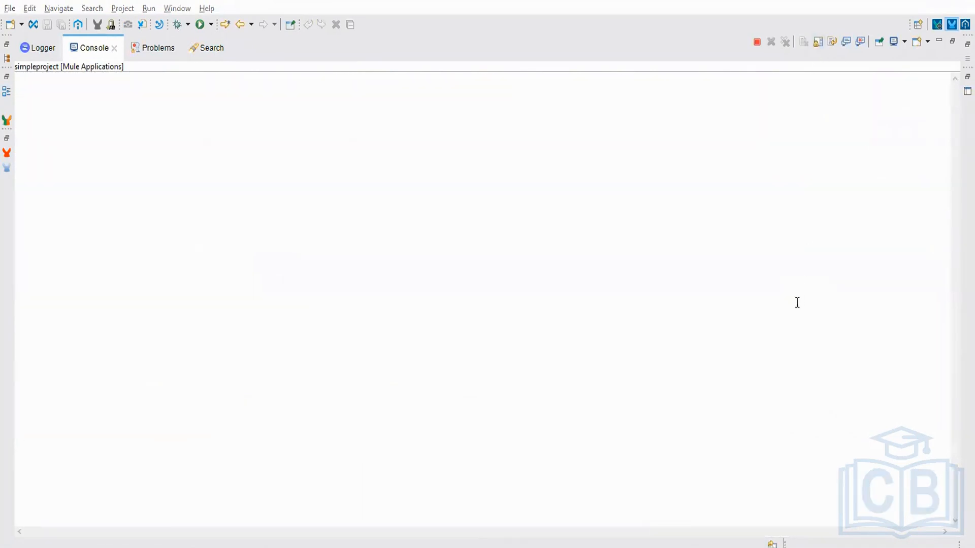
- Resend the GET request from Postman and examine the payload, city and query parameter log lines in Anypoint Studio's console
{"action": "key", "text": "alt+Tab"}
{"action": "left_click", "coordinate": [867, 115]}
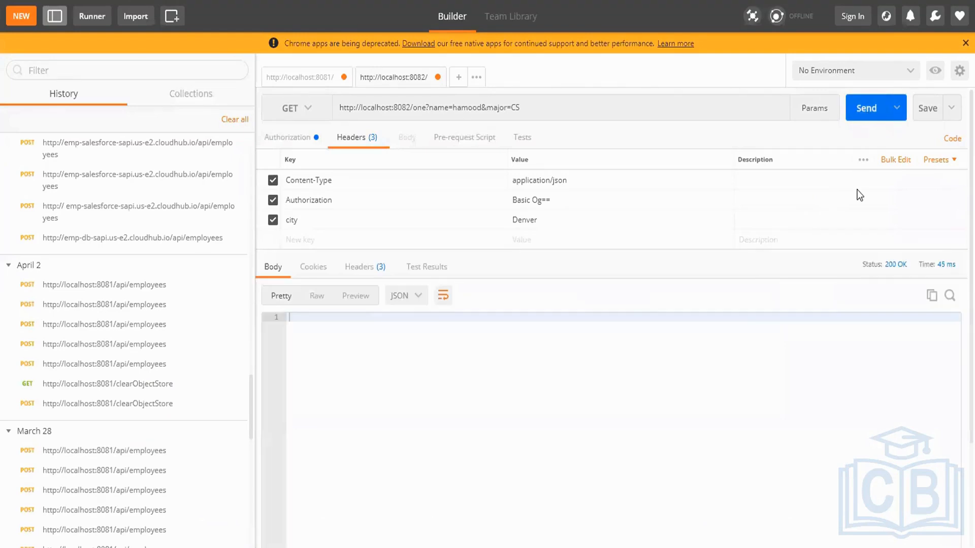
{"action": "key", "text": "alt+Tab"}
{"action": "left_click_drag", "start_coordinate": [419, 526], "coordinate": [720, 516]}
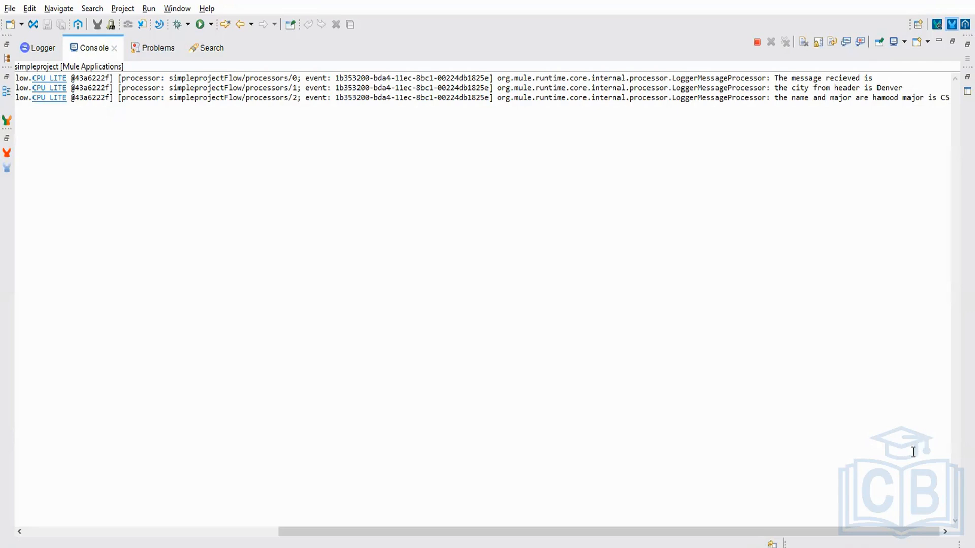
{"action": "double_click", "coordinate": [884, 88]}
{"action": "double_click", "coordinate": [883, 98]}
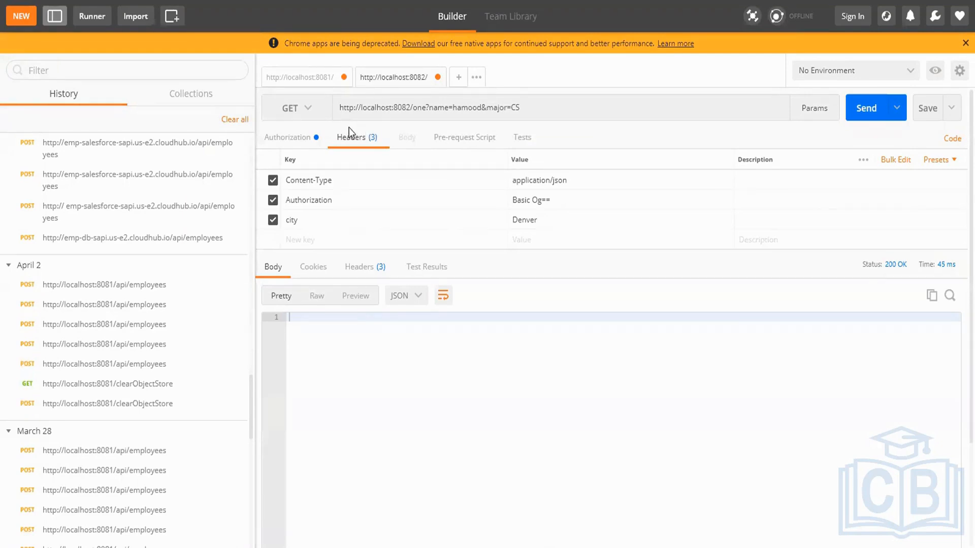
- Restore the console to its normal size and show the HTTP Listener's advanced settings
{"action": "left_click", "coordinate": [750, 547]}
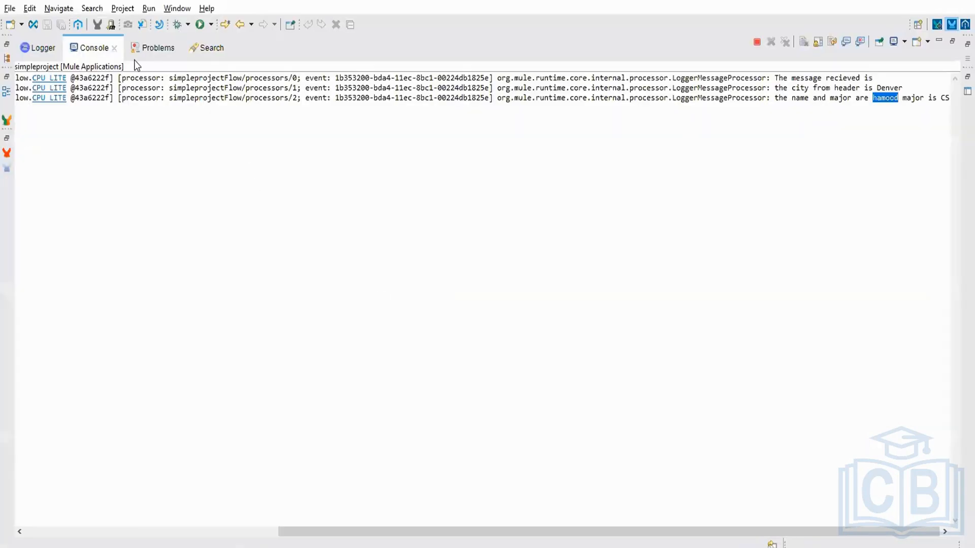
{"action": "double_click", "coordinate": [86, 46]}
{"action": "left_click", "coordinate": [238, 155]}
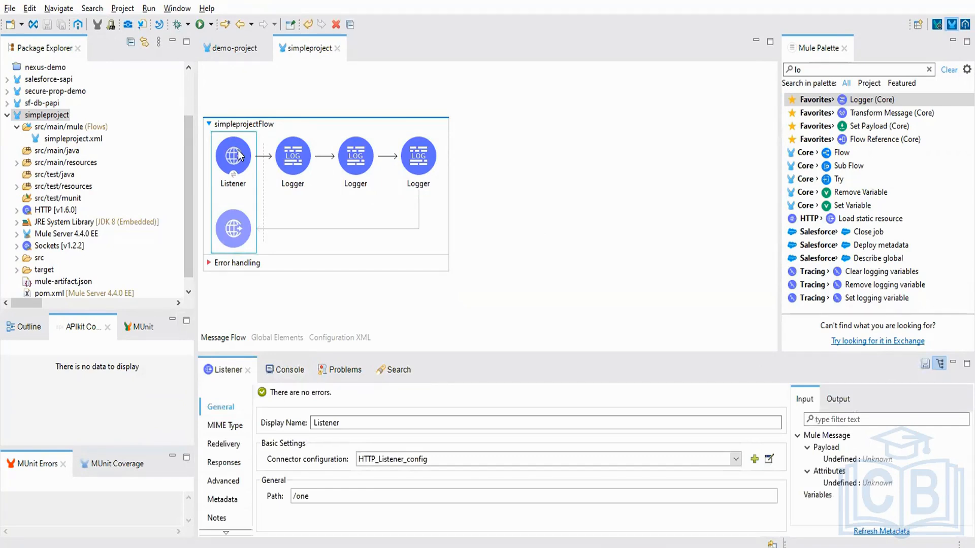
{"action": "left_click", "coordinate": [224, 480]}
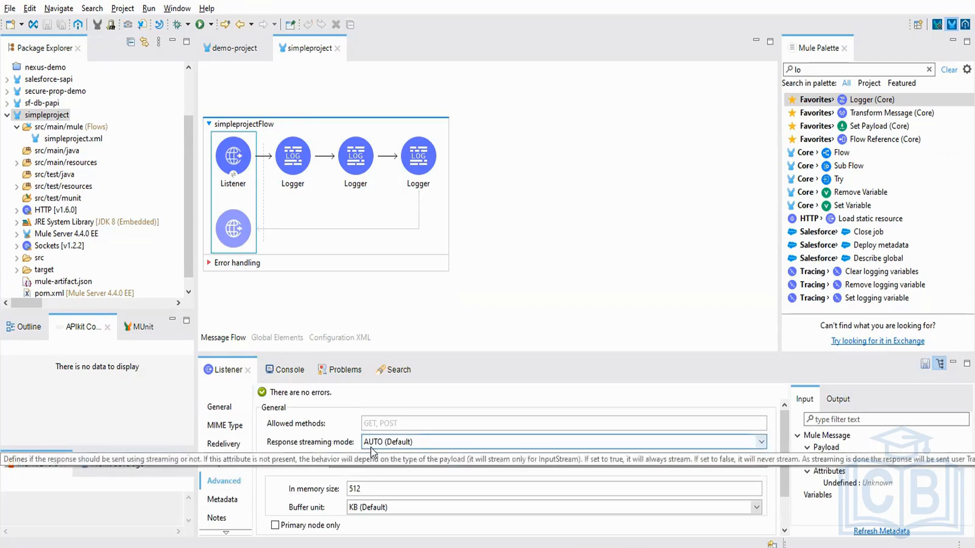
- Try restricting the Listener's allowed methods to POST, clear the entry and return to the general settings
{"action": "left_click", "coordinate": [399, 424]}
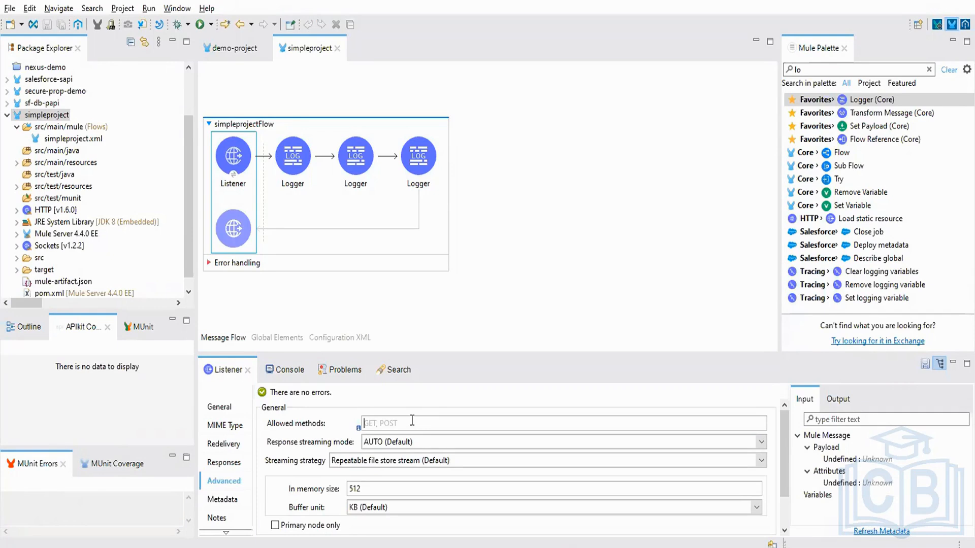
{"action": "type", "text": "POST"}
{"action": "key", "text": "BackSpace"}
{"action": "key", "text": "BackSpace"}
{"action": "key", "text": "BackSpace"}
{"action": "key", "text": "BackSpace"}
{"action": "left_click", "coordinate": [230, 409]}
- Copy the full request URL from Postman and paste it below the header list on the OneNote page
{"action": "key", "text": "alt+Tab"}
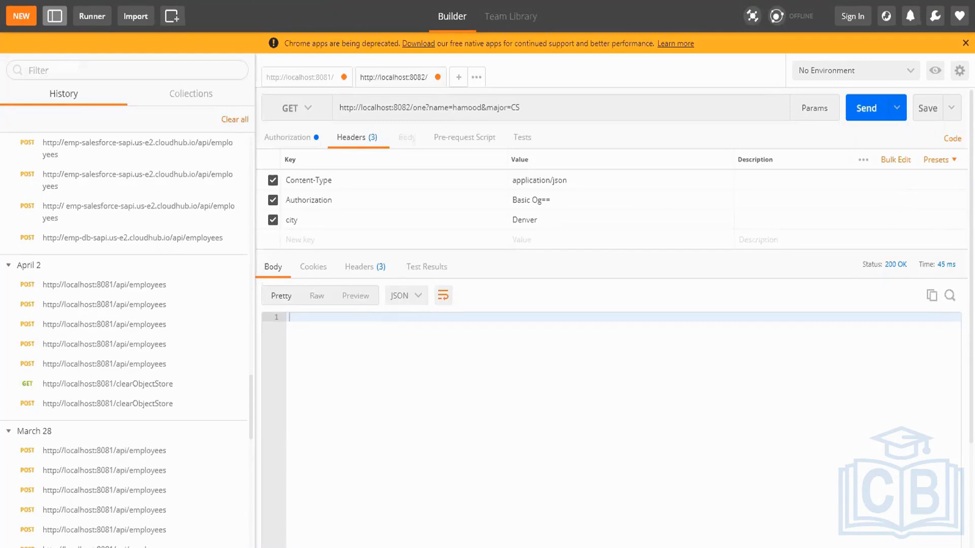
{"action": "key", "text": "alt+Tab"}
{"action": "left_click_drag", "start_coordinate": [521, 108], "coordinate": [302, 113]}
{"action": "key", "text": "ctrl+c"}
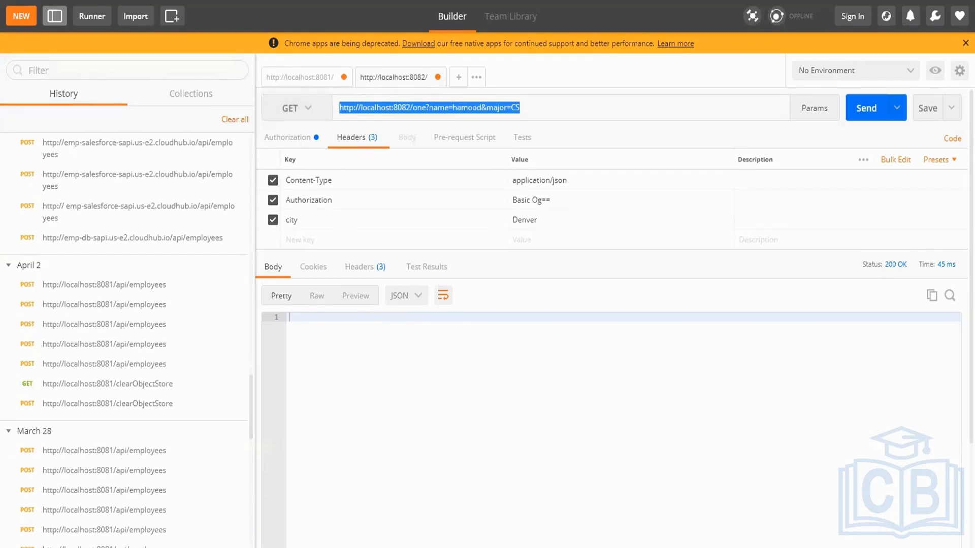
{"action": "left_click", "coordinate": [621, 546]}
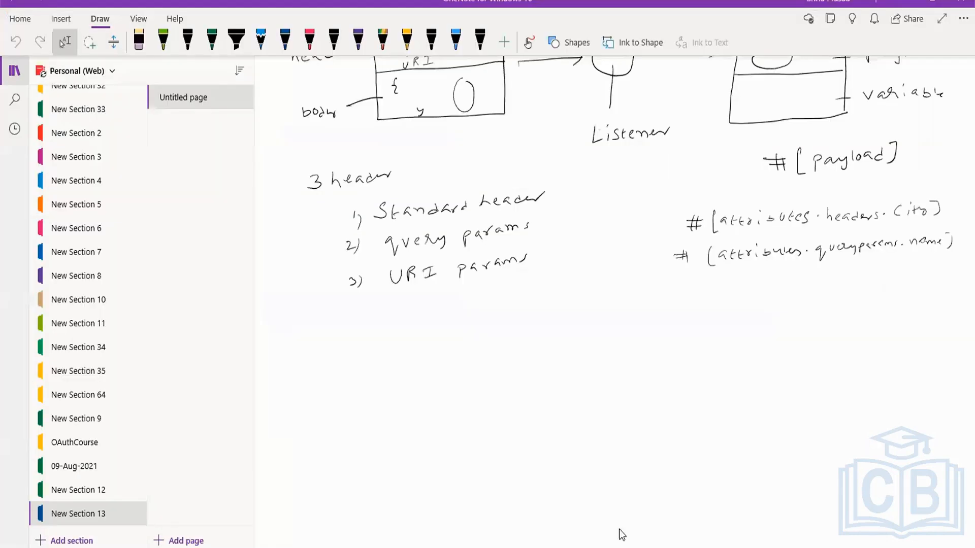
{"action": "left_click", "coordinate": [386, 382]}
{"action": "key", "text": "ctrl+v"}
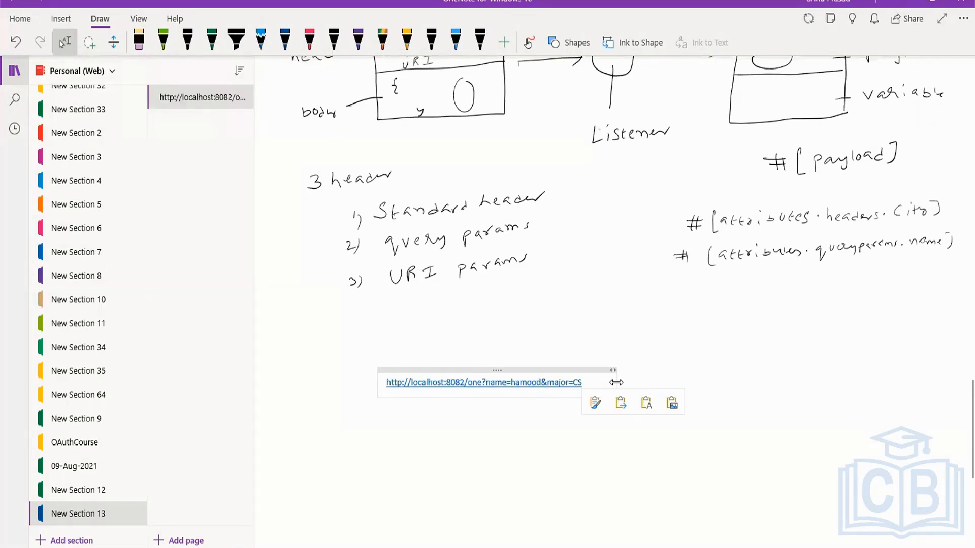
{"action": "left_click_drag", "start_coordinate": [617, 383], "coordinate": [742, 368]}
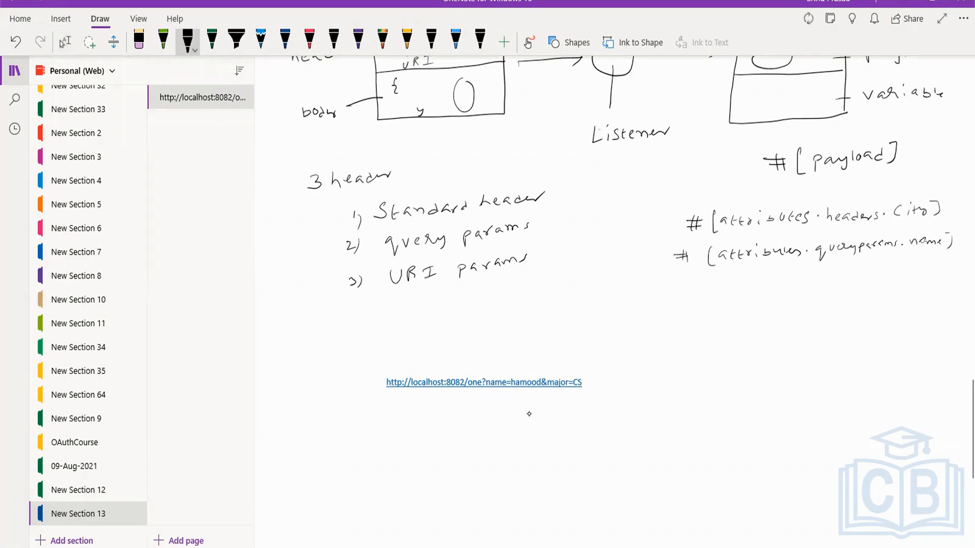
- Bracket the two parts of the pasted URL by hand, labelling them "main URI" and "query param"
{"action": "mouse_move", "coordinate": [383, 404]}
{"action": "left_mouse_down"}
{"action": "mouse_move", "coordinate": [434, 408]}
{"action": "mouse_move", "coordinate": [487, 396]}
{"action": "left_mouse_up"}
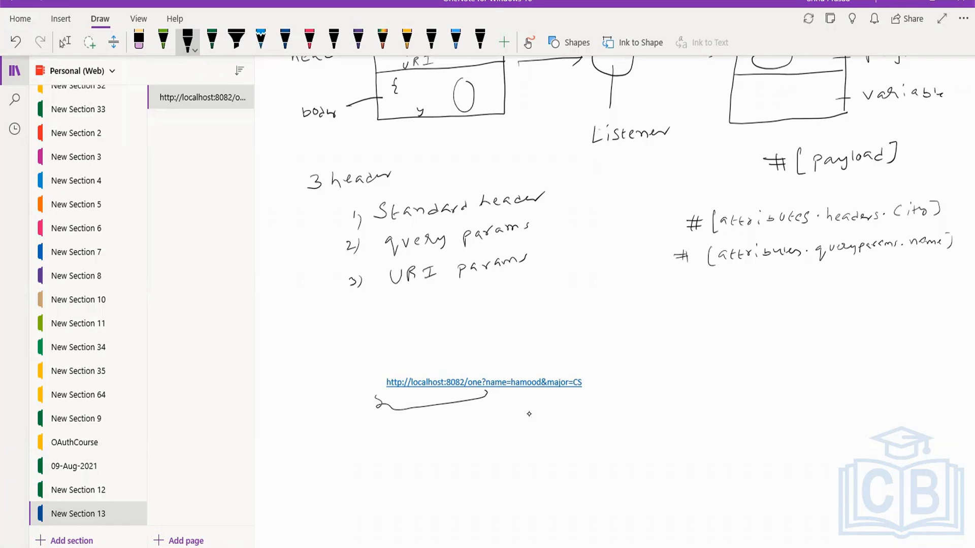
{"action": "mouse_move", "coordinate": [486, 373]}
{"action": "left_mouse_down"}
{"action": "mouse_move", "coordinate": [505, 358]}
{"action": "mouse_move", "coordinate": [577, 355]}
{"action": "mouse_move", "coordinate": [589, 371]}
{"action": "left_mouse_up"}
{"action": "left_click_drag", "start_coordinate": [541, 336], "coordinate": [620, 332]}
{"action": "left_click_drag", "start_coordinate": [622, 336], "coordinate": [628, 335]}
{"action": "left_click_drag", "start_coordinate": [387, 355], "coordinate": [440, 350]}
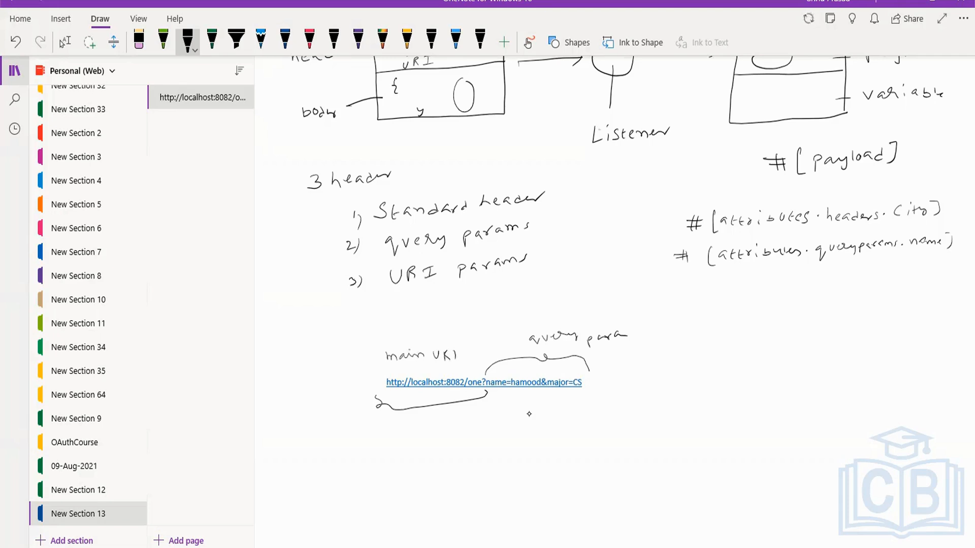
{"action": "mouse_move", "coordinate": [364, 438]}
{"action": "left_mouse_down"}
{"action": "mouse_move", "coordinate": [370, 450]}
{"action": "mouse_move", "coordinate": [390, 448]}
{"action": "left_mouse_up"}
{"action": "mouse_move", "coordinate": [411, 436]}
{"action": "left_mouse_down"}
{"action": "mouse_move", "coordinate": [408, 447]}
{"action": "mouse_move", "coordinate": [445, 431]}
{"action": "mouse_move", "coordinate": [463, 440]}
{"action": "mouse_move", "coordinate": [505, 428]}
{"action": "mouse_move", "coordinate": [574, 439]}
{"action": "mouse_move", "coordinate": [593, 424]}
{"action": "mouse_move", "coordinate": [592, 433]}
{"action": "mouse_move", "coordinate": [676, 423]}
{"action": "left_mouse_up"}
{"action": "left_click", "coordinate": [485, 432]}
{"action": "left_click", "coordinate": [484, 437]}
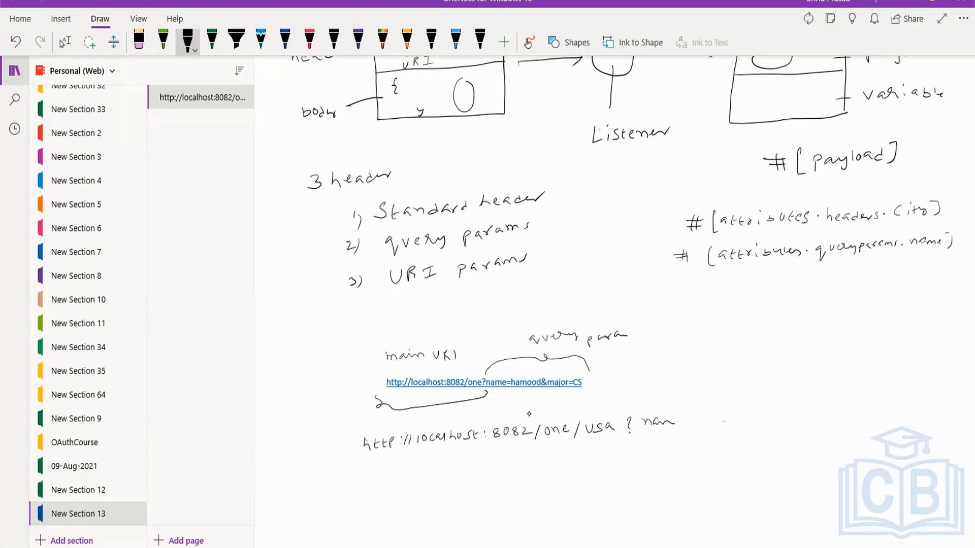
- Tick "usa" in the example URI, handwrite "/one/Germany ?" below it, underline "Germany" and leave pen mode
{"action": "left_click_drag", "start_coordinate": [601, 414], "coordinate": [614, 402]}
{"action": "left_click_drag", "start_coordinate": [537, 462], "coordinate": [532, 473]}
{"action": "mouse_move", "coordinate": [577, 453]}
{"action": "left_mouse_down"}
{"action": "mouse_move", "coordinate": [570, 470]}
{"action": "mouse_move", "coordinate": [656, 459]}
{"action": "left_mouse_up"}
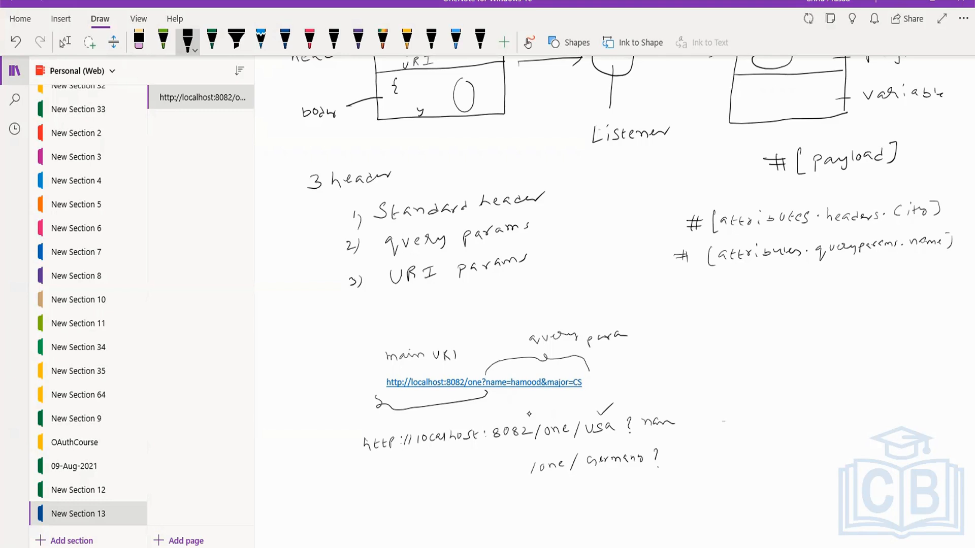
{"action": "left_click_drag", "start_coordinate": [600, 469], "coordinate": [625, 465]}
{"action": "scroll", "coordinate": [529, 414], "scroll_direction": "down", "scroll_amount": 2}
{"action": "left_click", "coordinate": [65, 42]}
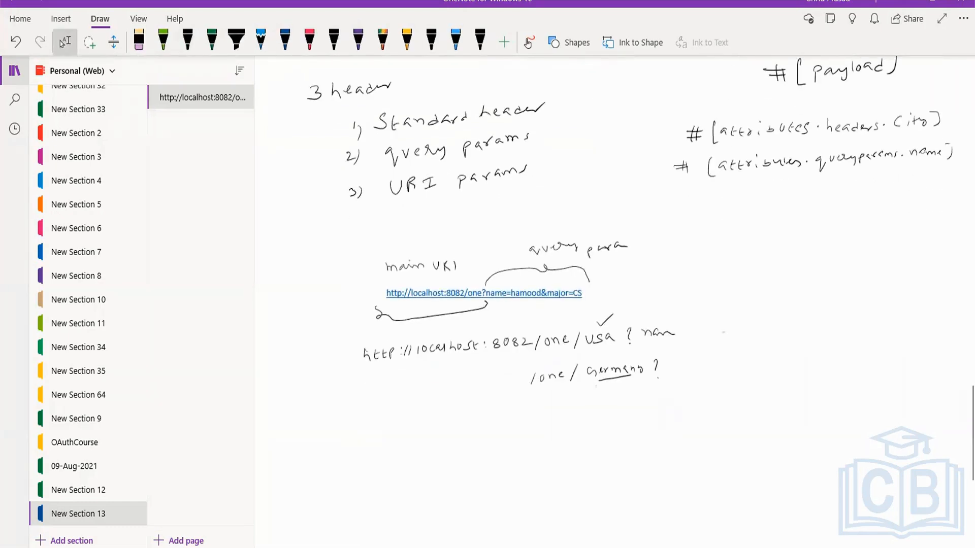
- Switch to Postman and insert the path segment "/usa" after "/one" in the GET request URL, before the query parameters
{"action": "key", "text": "alt+Tab"}
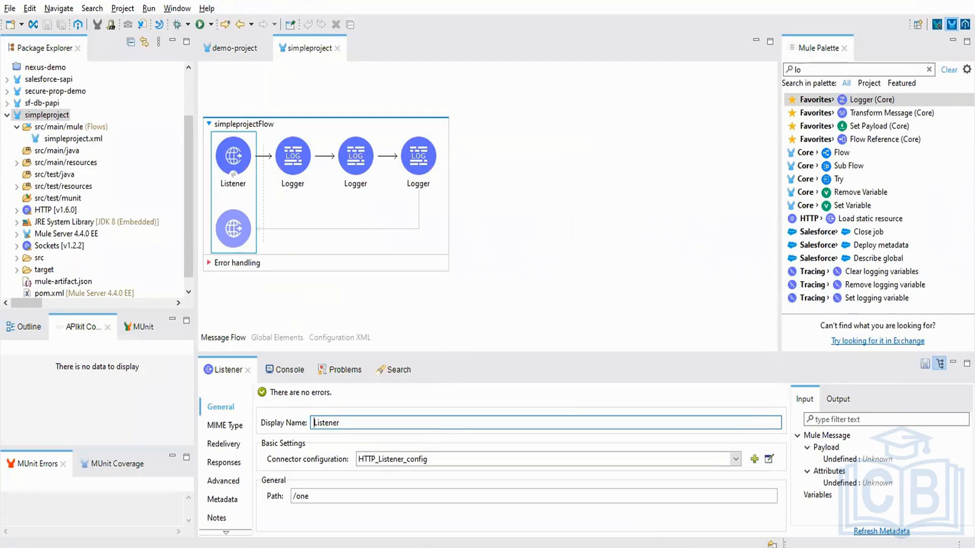
{"action": "key", "text": "alt+Tab"}
{"action": "left_click", "coordinate": [439, 113]}
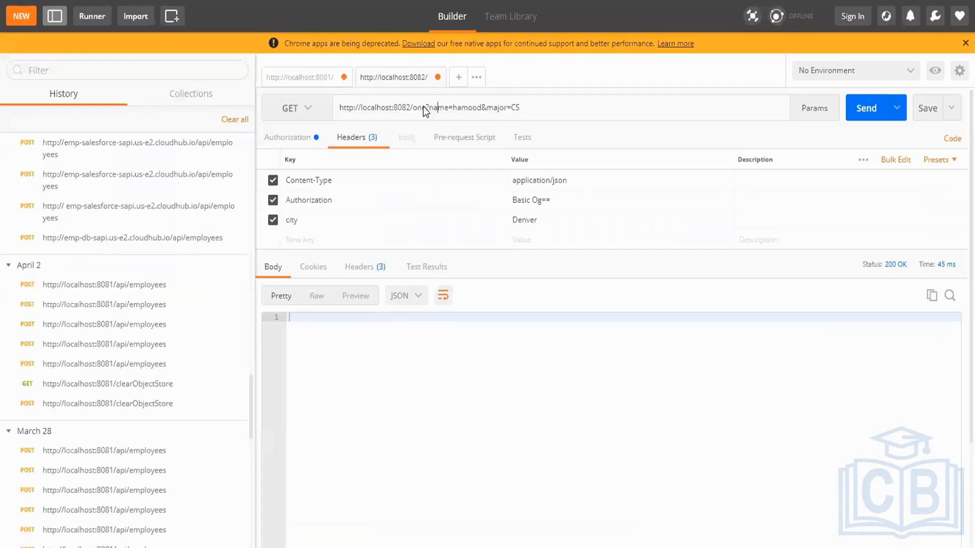
{"action": "type", "text": "/usa"}
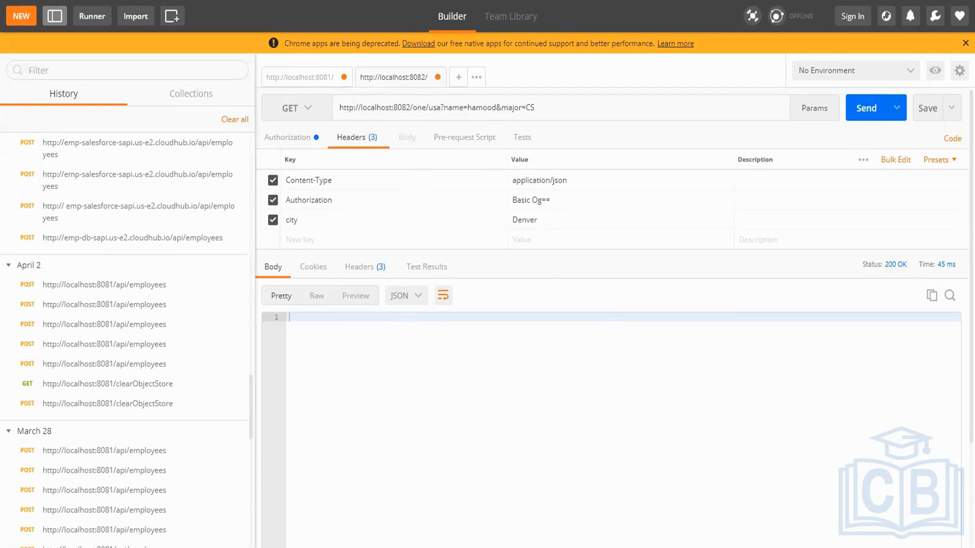
- Switch to Anypoint Studio and set the HTTP Listener's path to /one/${country}, checking it against the request URL in Postman
{"action": "left_click", "coordinate": [379, 547]}
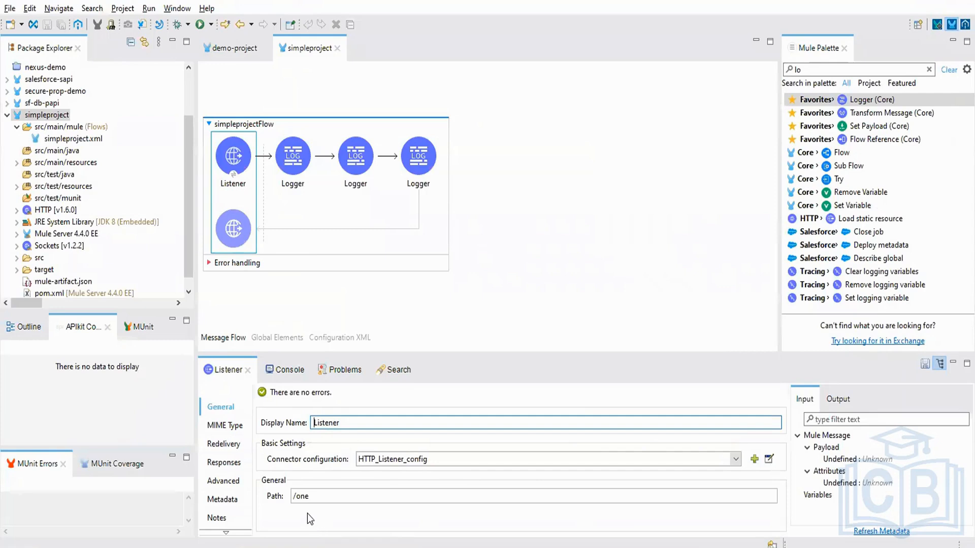
{"action": "left_click", "coordinate": [313, 500]}
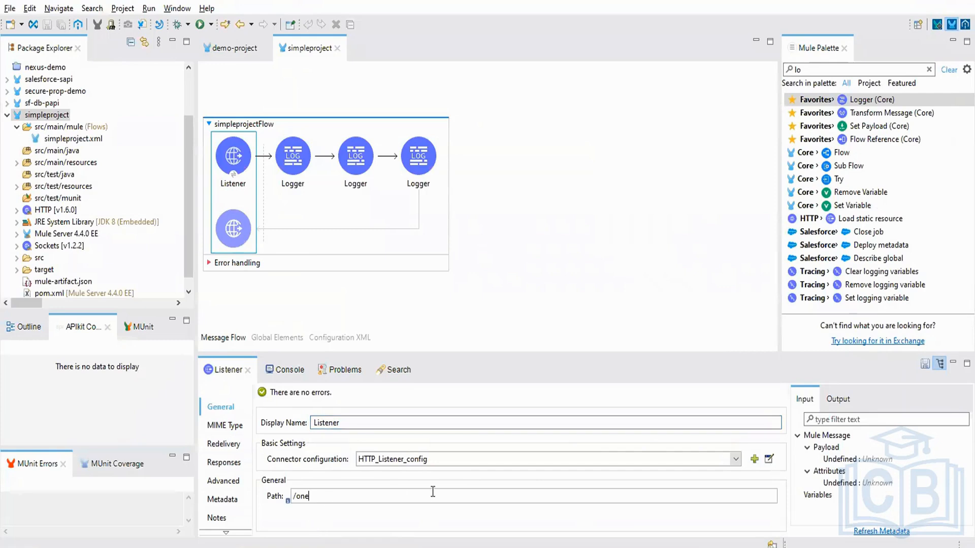
{"action": "type", "text": "/"}
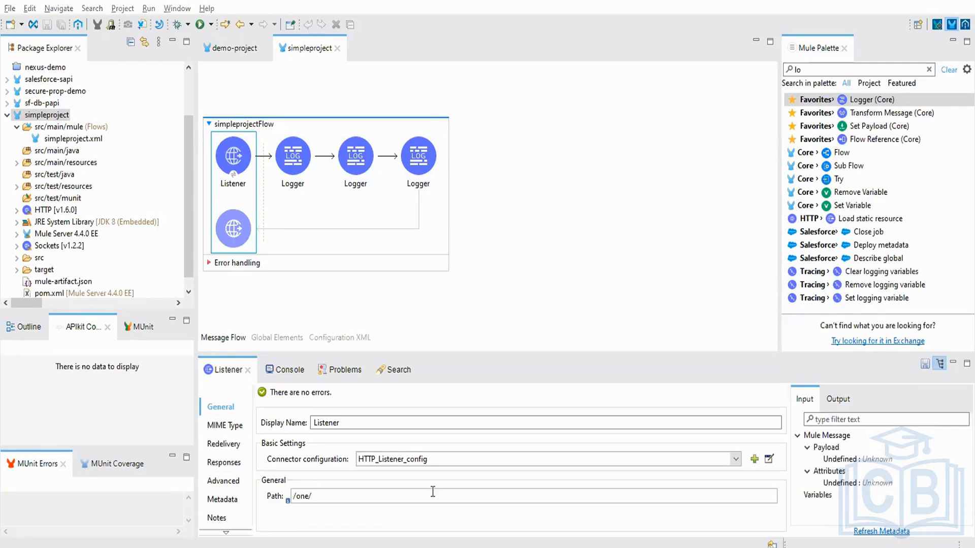
{"action": "key", "text": "alt+Tab"}
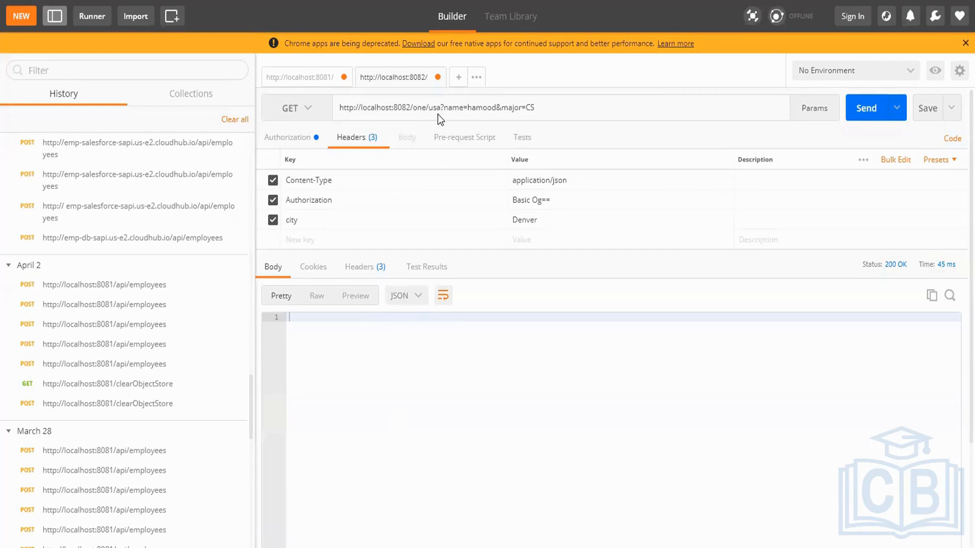
{"action": "key", "text": "alt+Tab"}
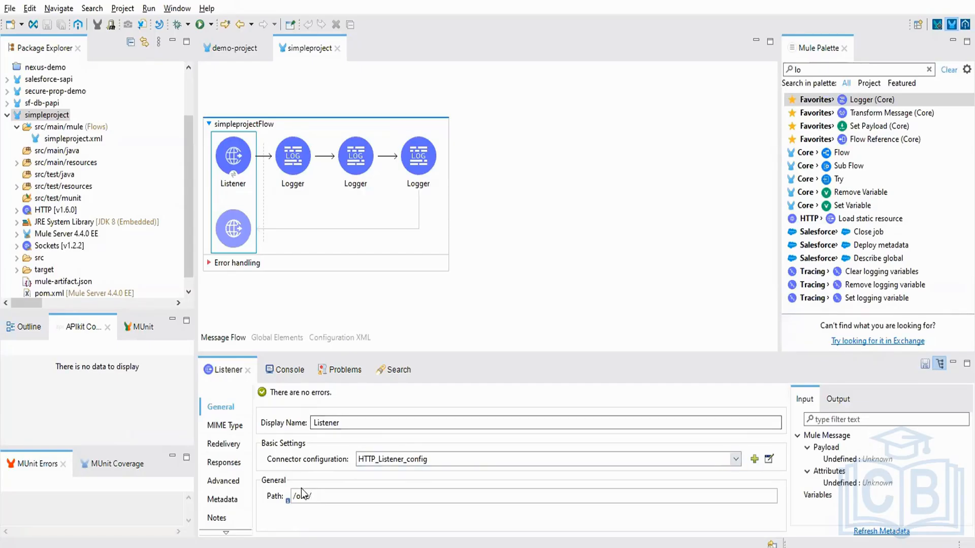
{"action": "type", "text": "${country}"}
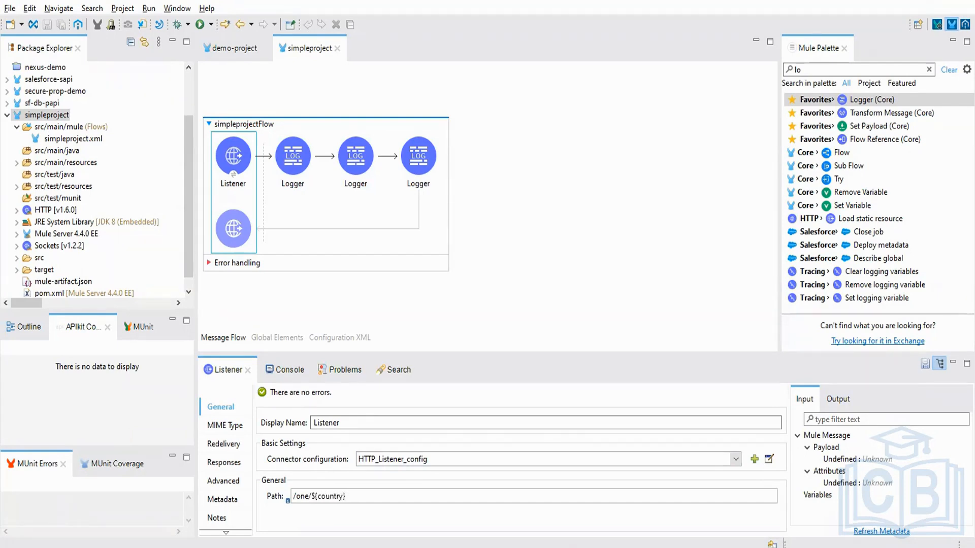
{"action": "mouse_move", "coordinate": [411, 547]}
{"action": "left_click", "coordinate": [310, 497]}
{"action": "type", "text": "/"}
{"action": "double_click", "coordinate": [327, 496]}
{"action": "key", "text": "alt+Tab"}
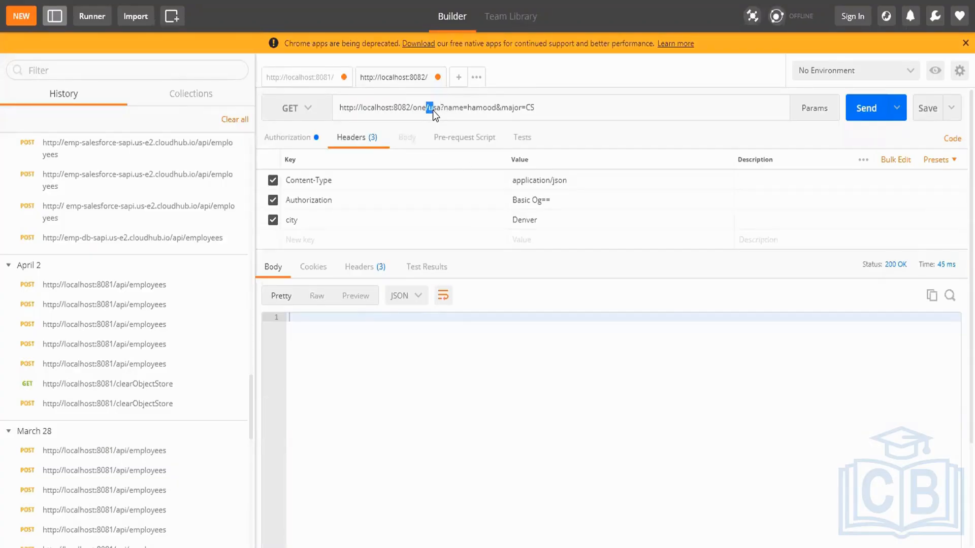
{"action": "key", "text": "alt+Tab"}
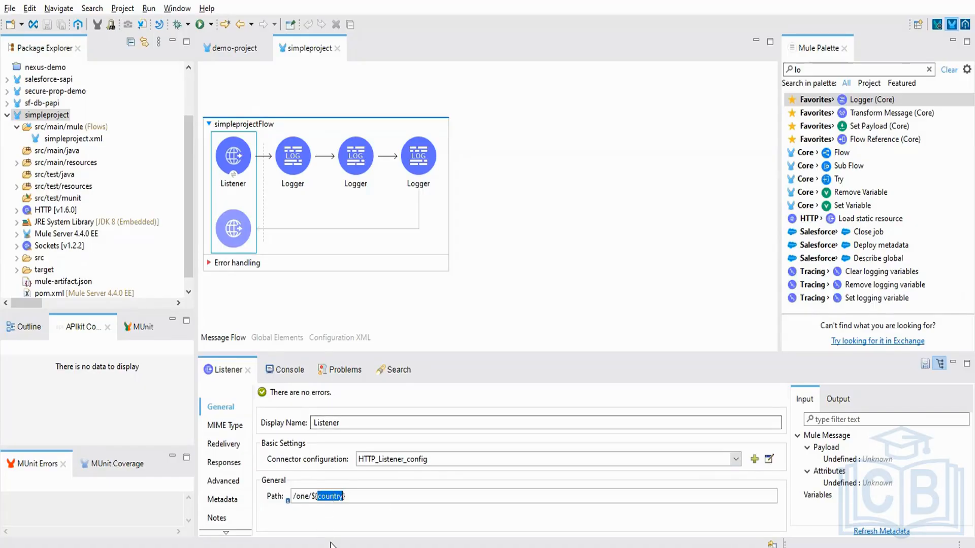
{"action": "left_click", "coordinate": [501, 266]}
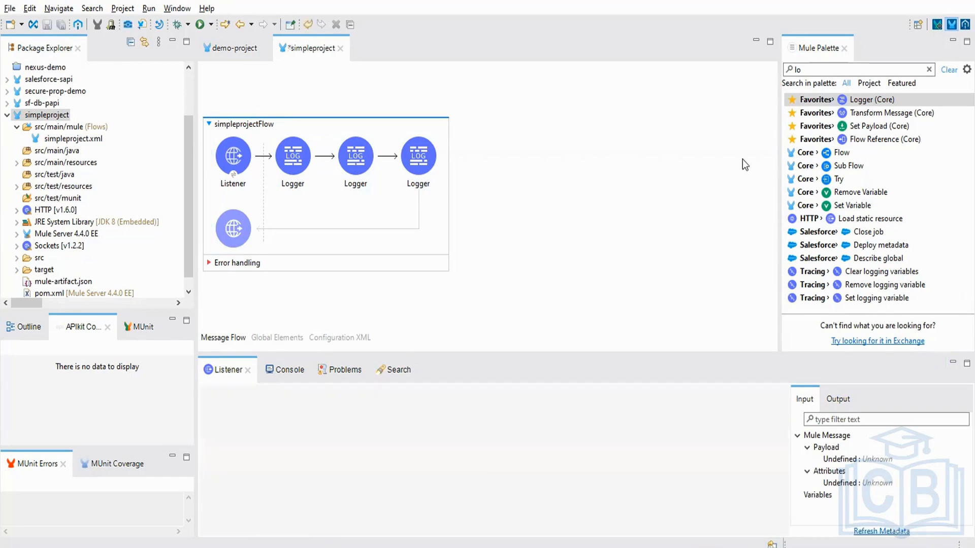
- Add a Logger at the end of simpleprojectFlow with the message "the URI Param country is #[attributes.uriParams.country]"
{"action": "left_click_drag", "start_coordinate": [783, 115], "coordinate": [454, 158]}
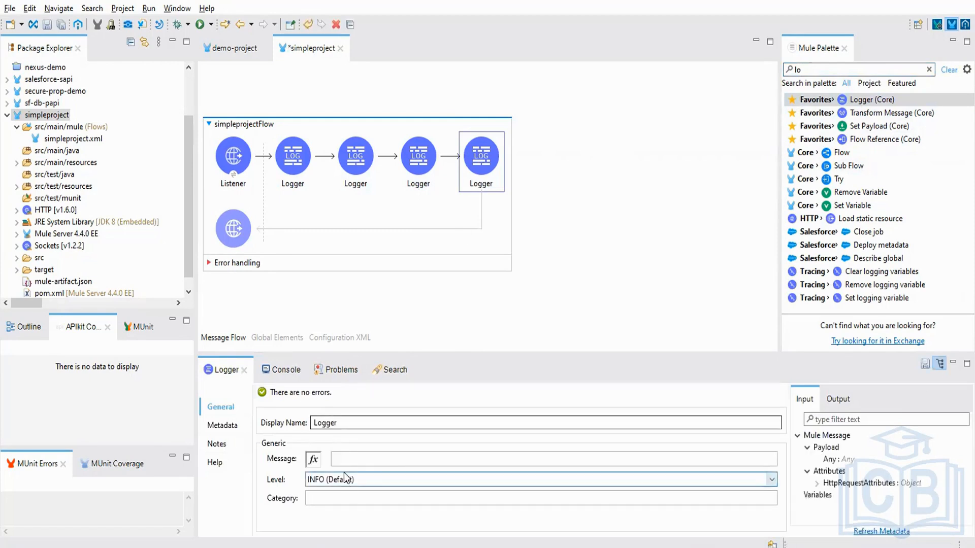
{"action": "left_click", "coordinate": [347, 456]}
{"action": "type", "text": "t"}
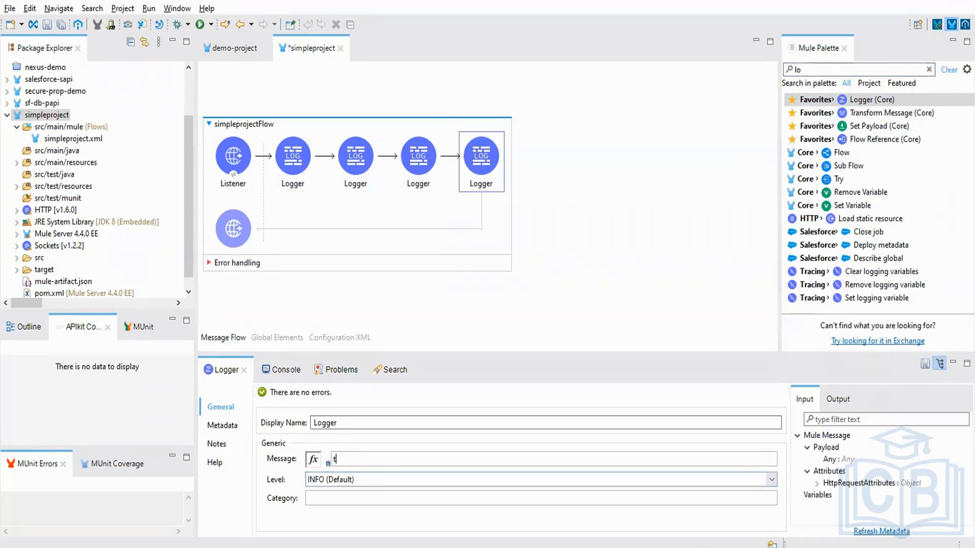
{"action": "type", "text": "he URI Param country is #"}
{"action": "key", "text": "Down"}
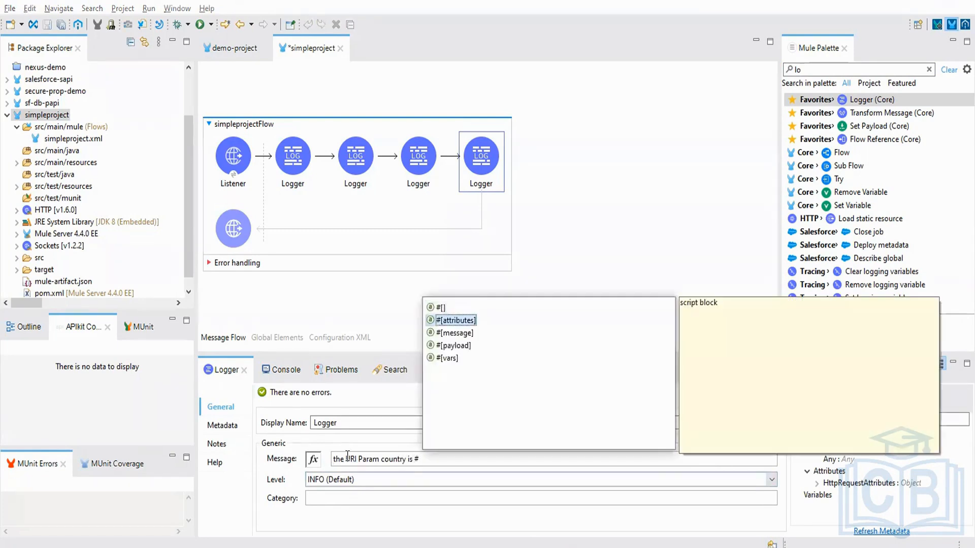
{"action": "key", "text": "Return"}
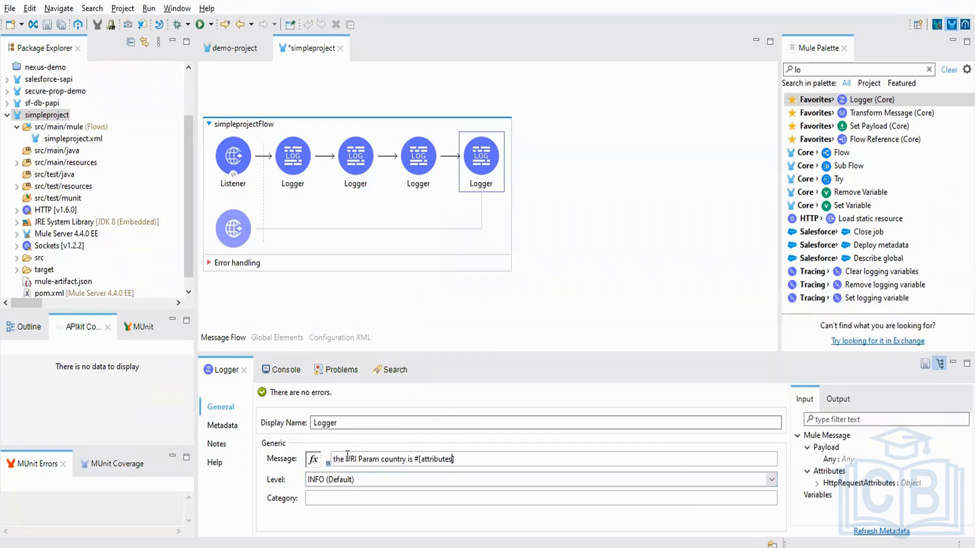
{"action": "type", "text": "."}
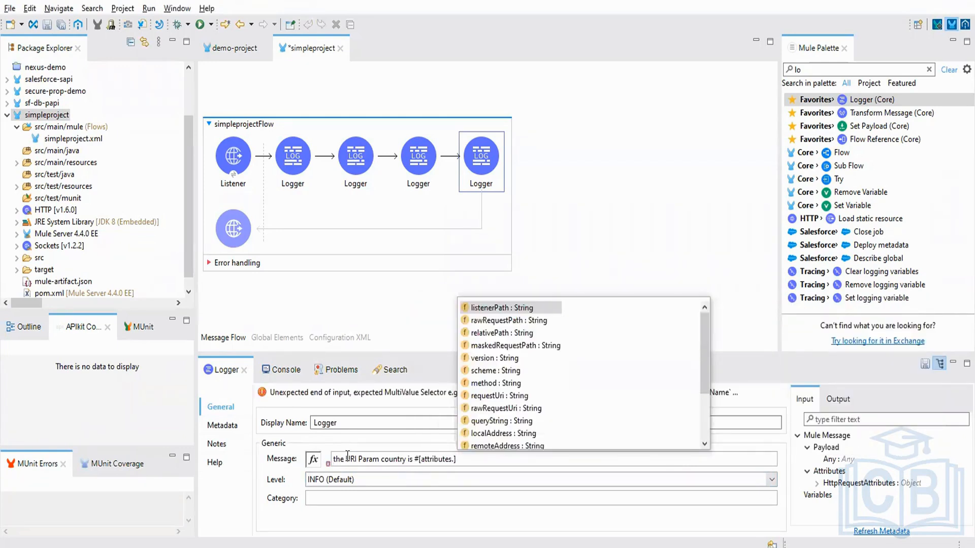
{"action": "type", "text": "u"}
{"action": "key", "text": "Return"}
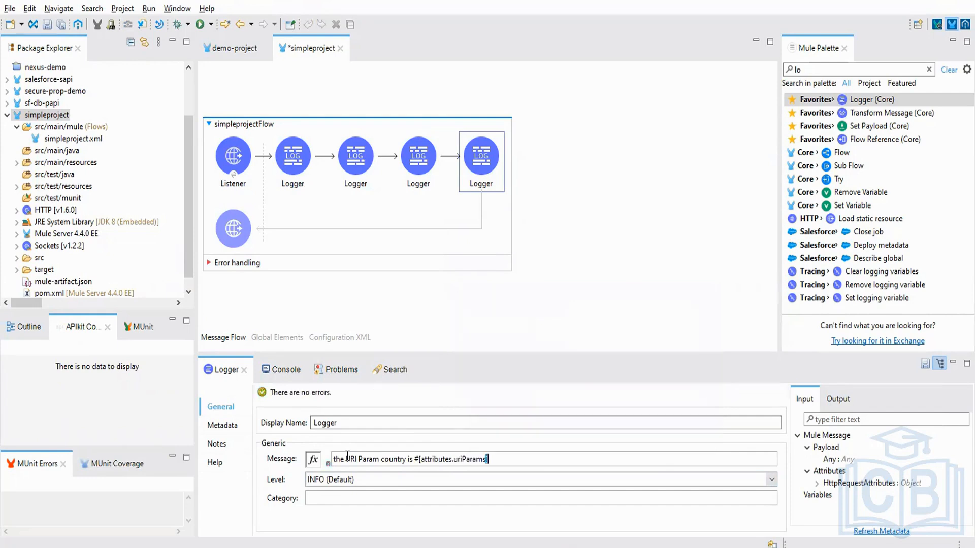
{"action": "type", "text": ".]"}
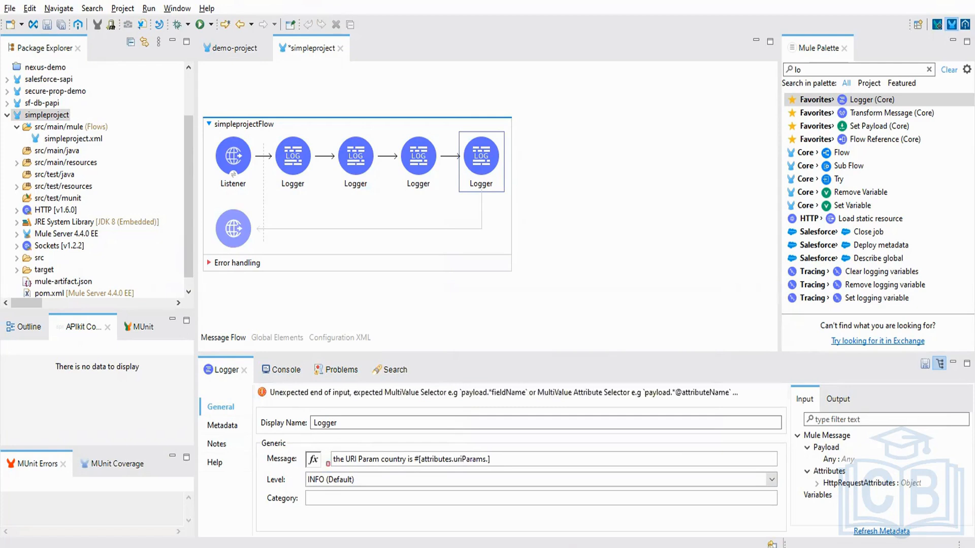
{"action": "type", "text": "country"}
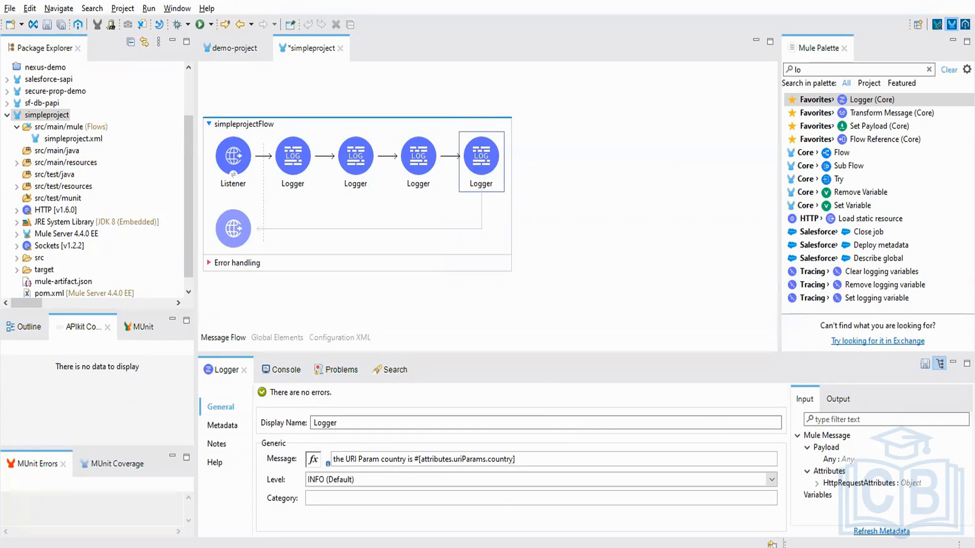
- Compare the country placeholder in the Listener path with the "usa" segment of the Postman URL, and review the Loggers
{"action": "double_click", "coordinate": [503, 458]}
{"action": "left_click", "coordinate": [236, 170]}
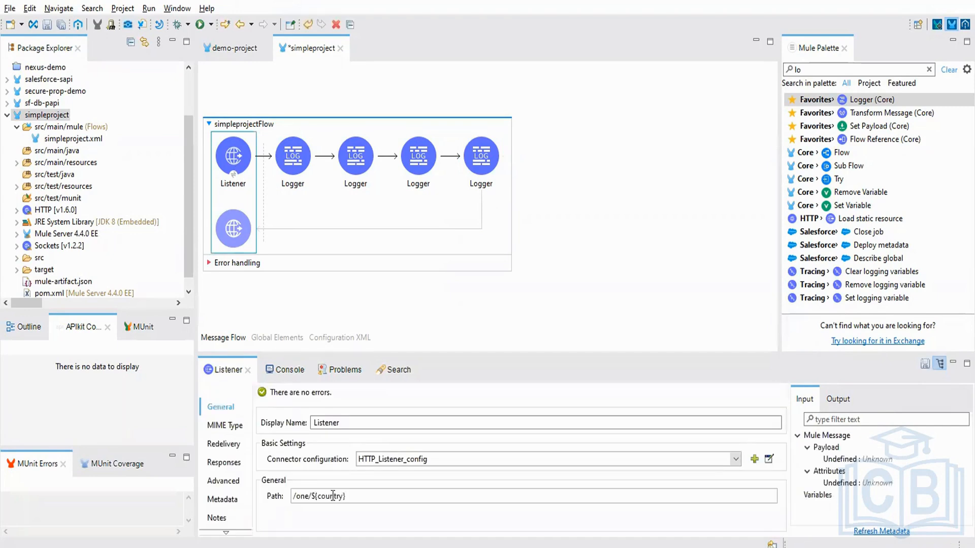
{"action": "double_click", "coordinate": [324, 495]}
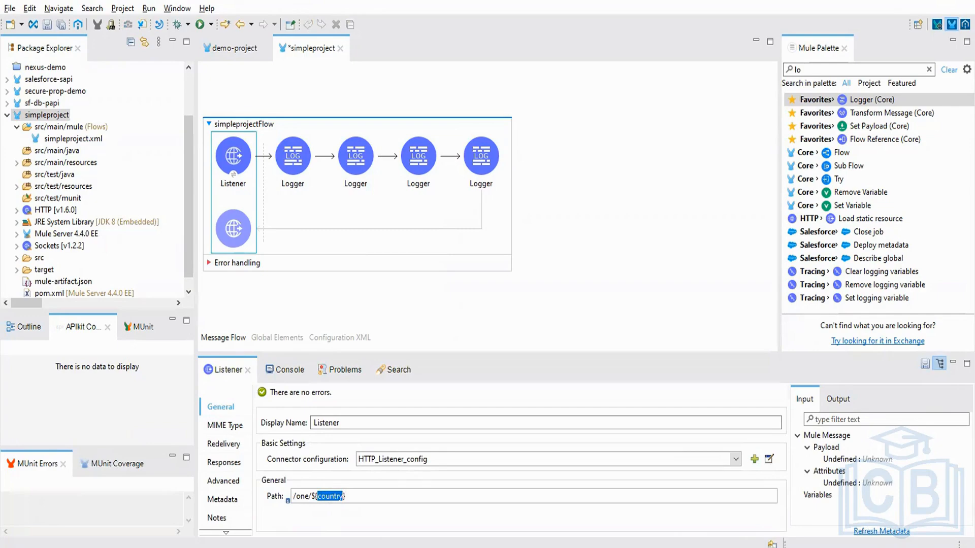
{"action": "key", "text": "alt+Tab"}
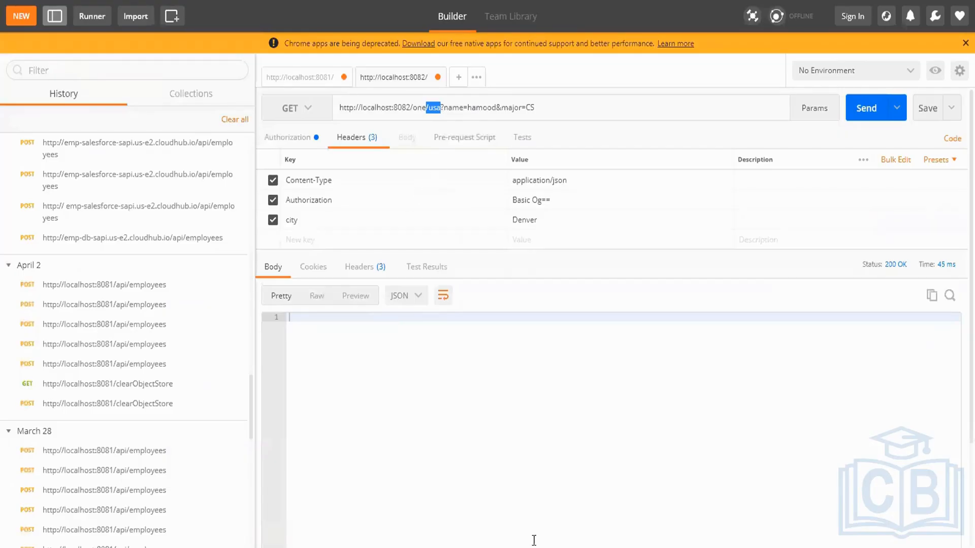
{"action": "key", "text": "alt+Tab"}
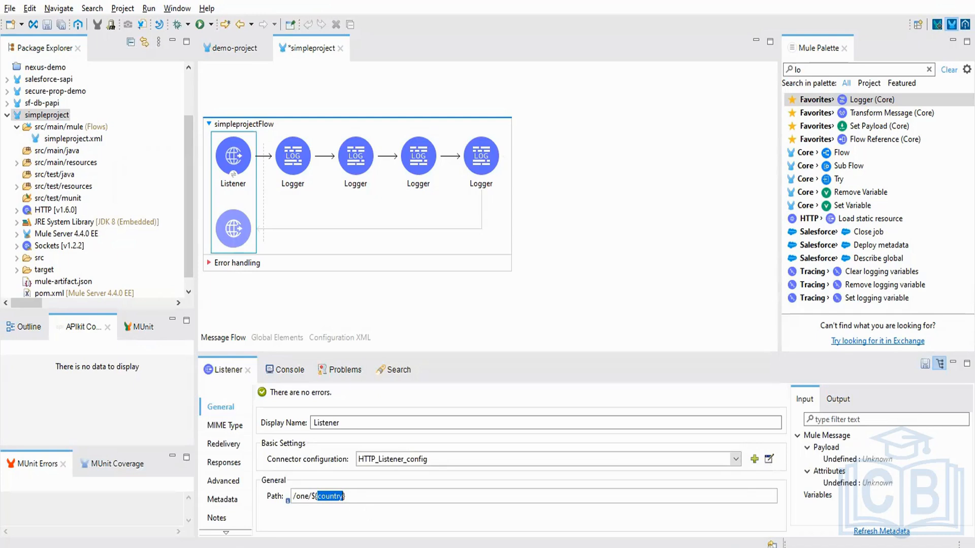
{"action": "key", "text": "alt+Tab"}
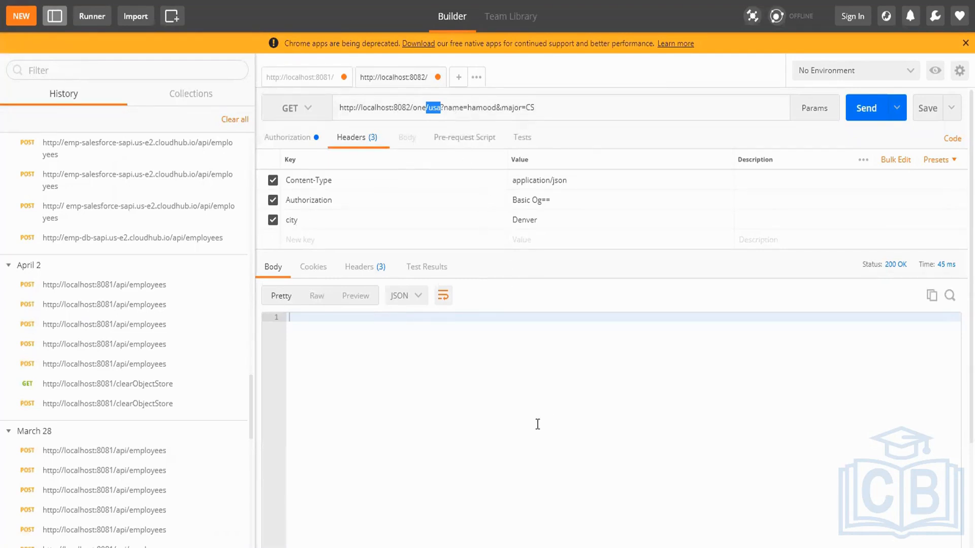
{"action": "key", "text": "alt+Tab"}
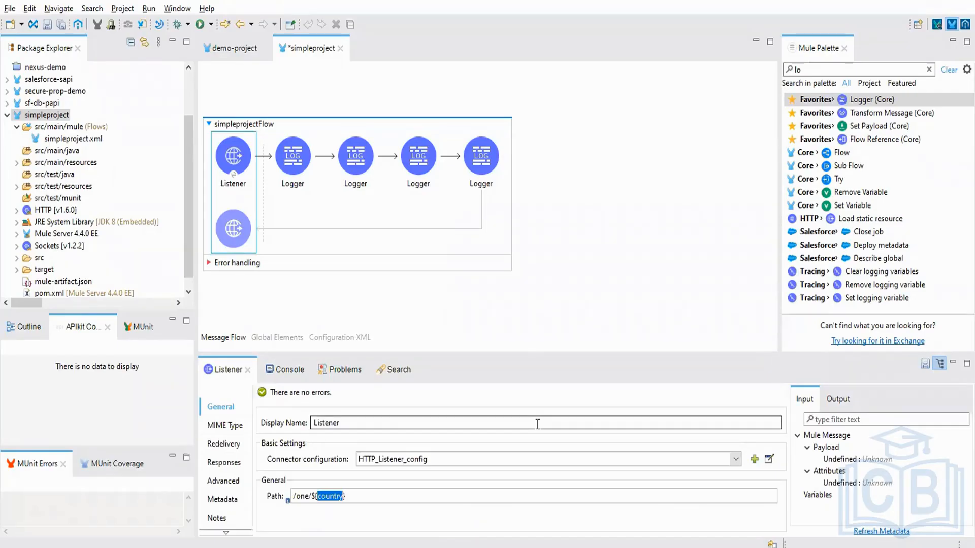
{"action": "key", "text": "alt+Tab"}
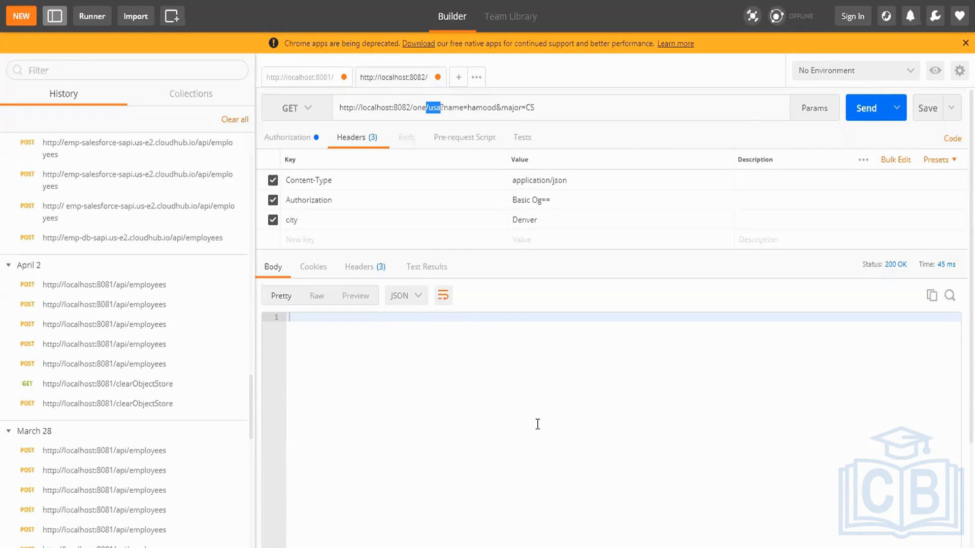
{"action": "key", "text": "alt+Tab"}
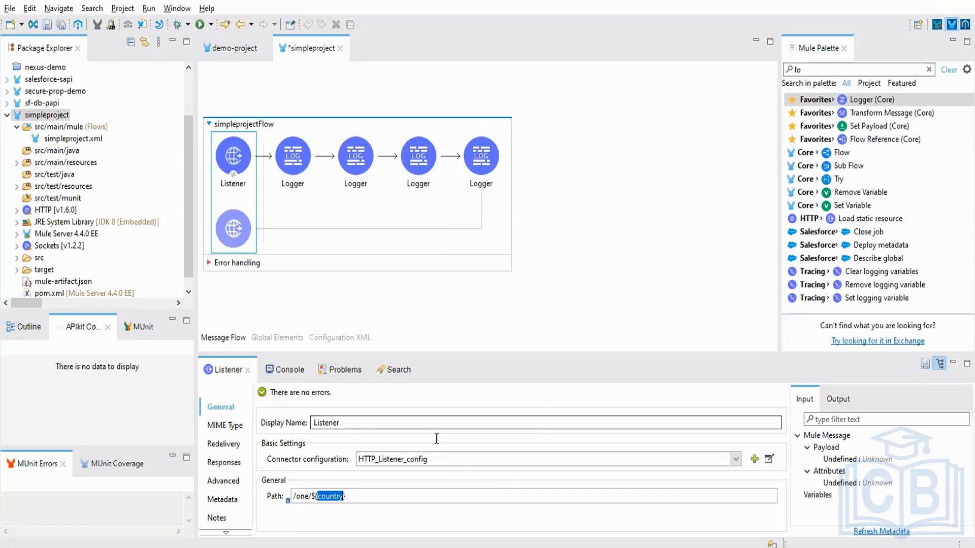
{"action": "left_click", "coordinate": [358, 159]}
{"action": "left_click", "coordinate": [419, 164]}
{"action": "left_click", "coordinate": [473, 153]}
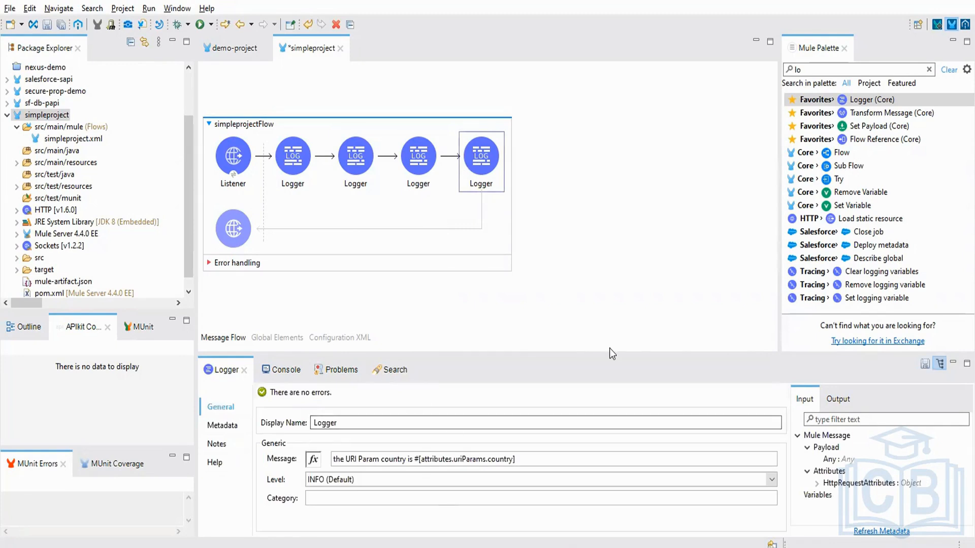
- Save simpleproject with the new Logger and check the console output
{"action": "left_click", "coordinate": [682, 287]}
{"action": "left_click", "coordinate": [57, 25]}
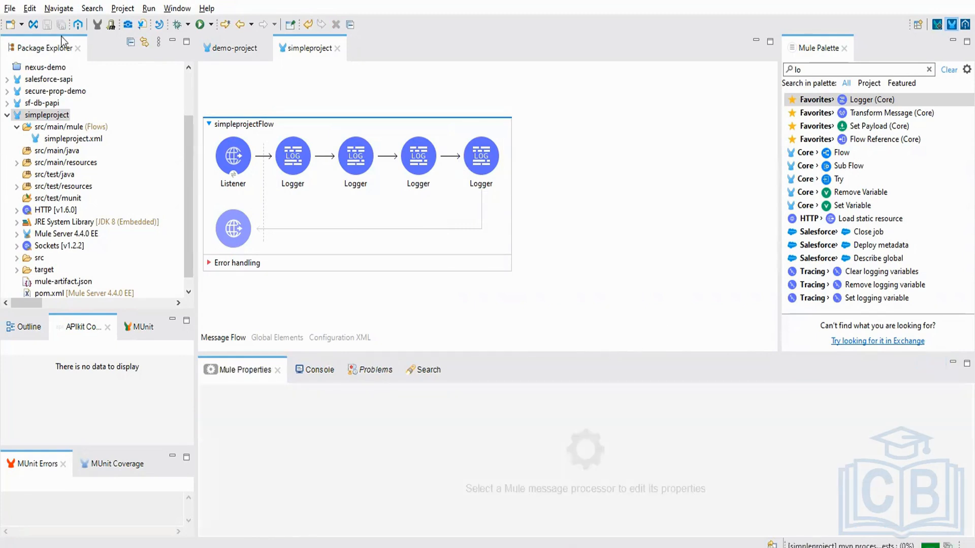
{"action": "left_click", "coordinate": [306, 378]}
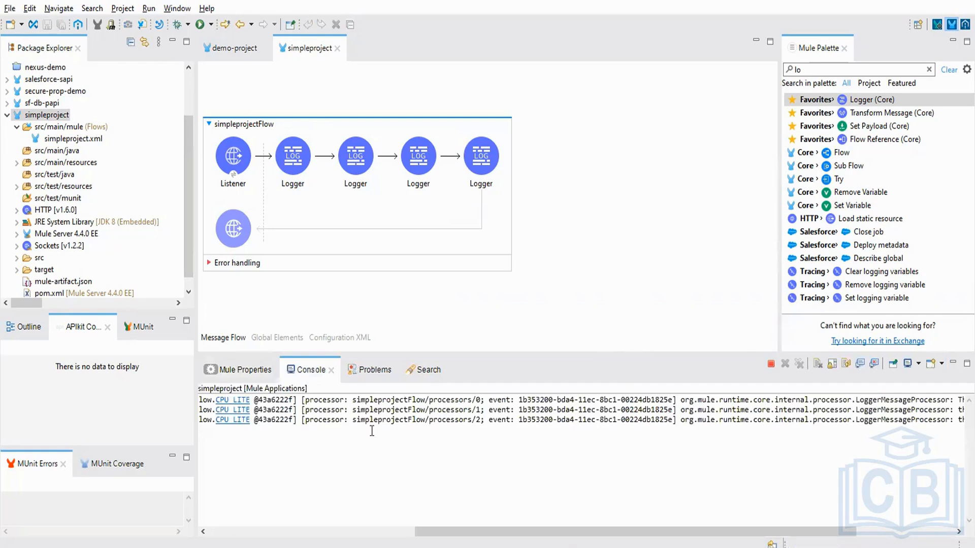
{"action": "left_click_drag", "start_coordinate": [520, 531], "coordinate": [274, 531]}
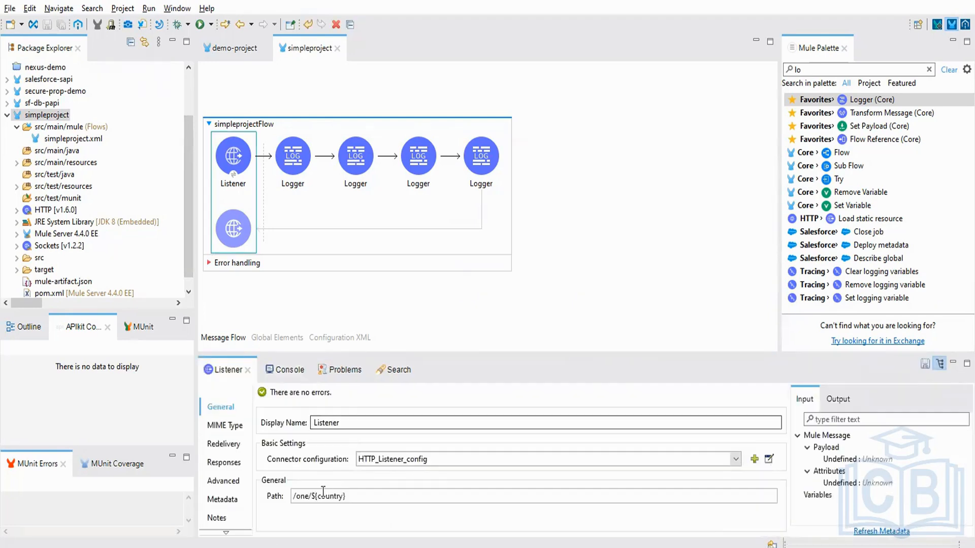
- Remove the dollar sign before {country} in the Listener path, save simpleproject and show the console for the redeployment
{"action": "left_click", "coordinate": [316, 496]}
{"action": "key", "text": "BackSpace"}
{"action": "left_click", "coordinate": [552, 266]}
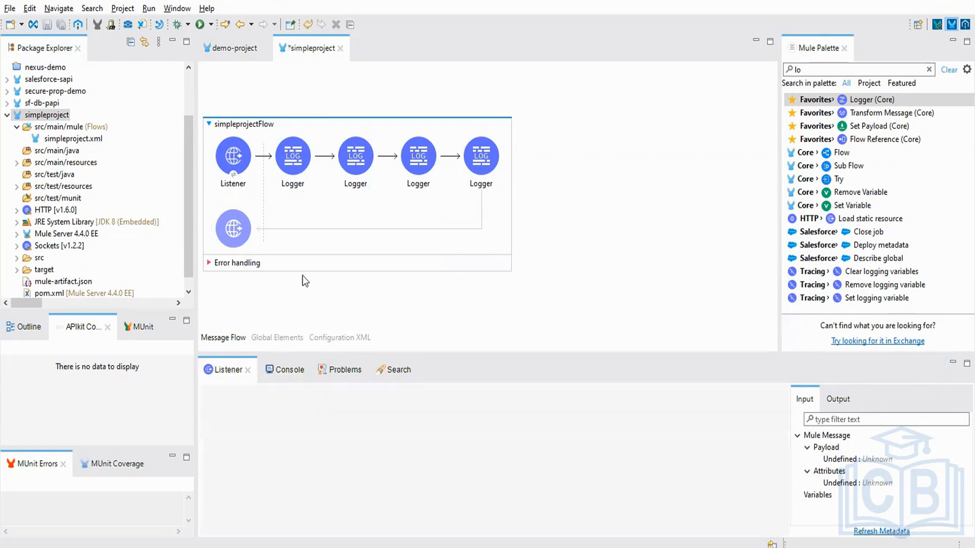
{"action": "left_click", "coordinate": [59, 24]}
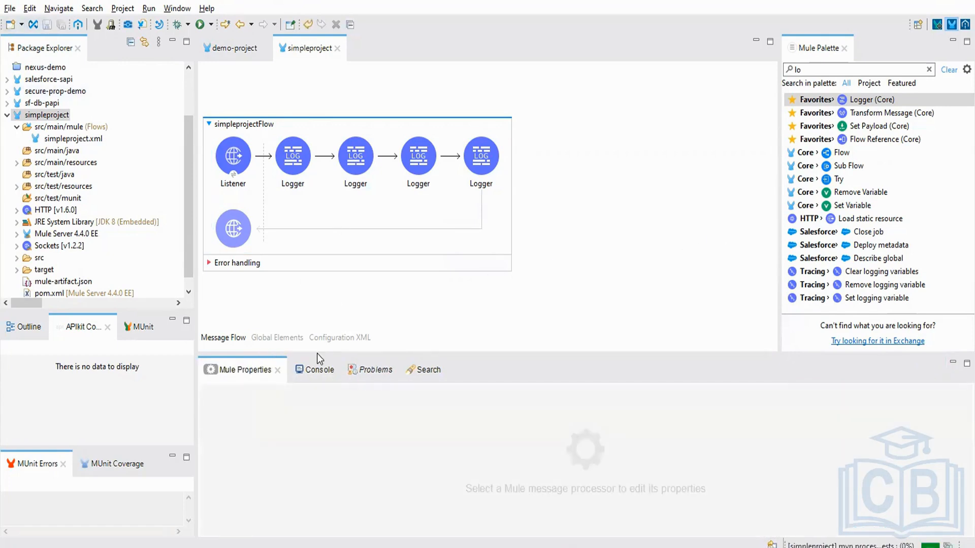
{"action": "left_click", "coordinate": [313, 371]}
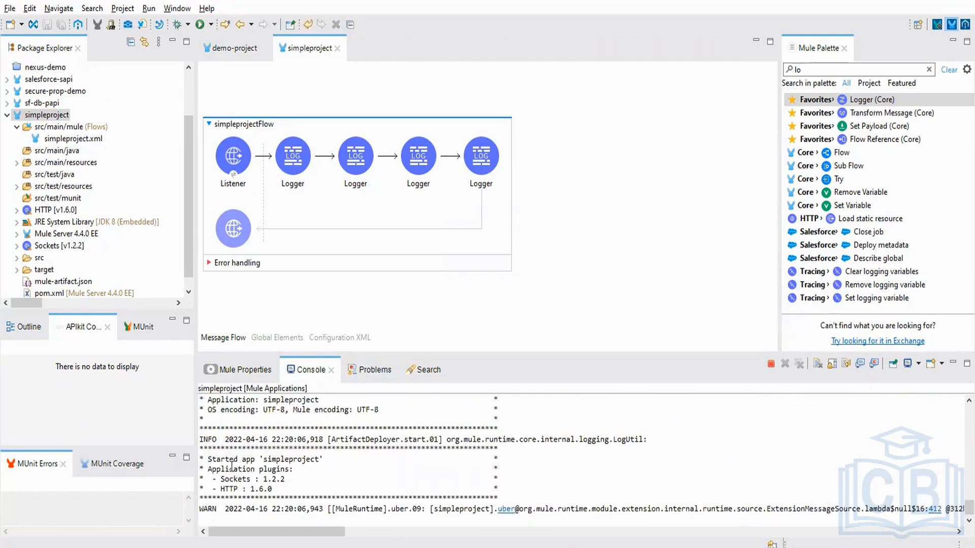
- Switch to Postman, send the GET request with the usa path segment, and check the logged country URI parameter in the Anypoint Studio console
{"action": "key", "text": "alt+Tab"}
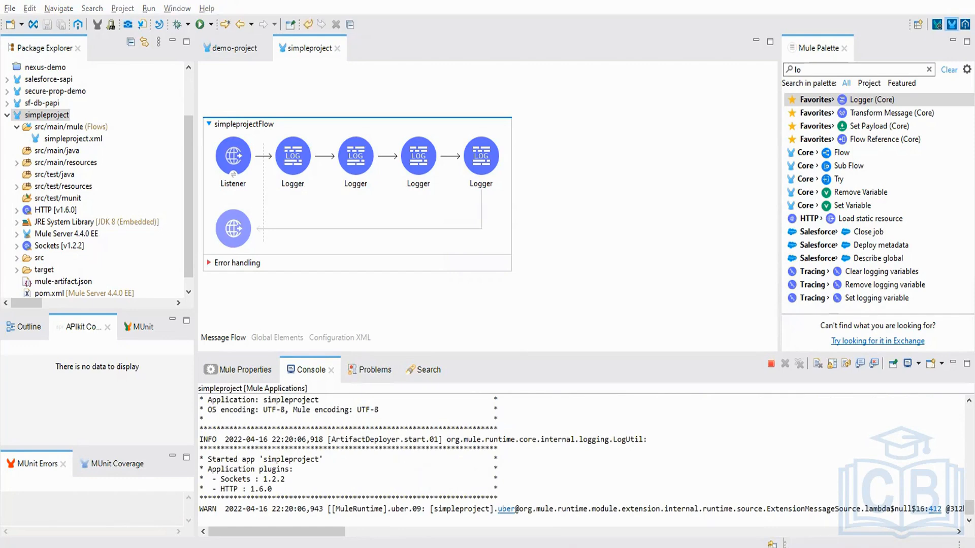
{"action": "left_click", "coordinate": [863, 113]}
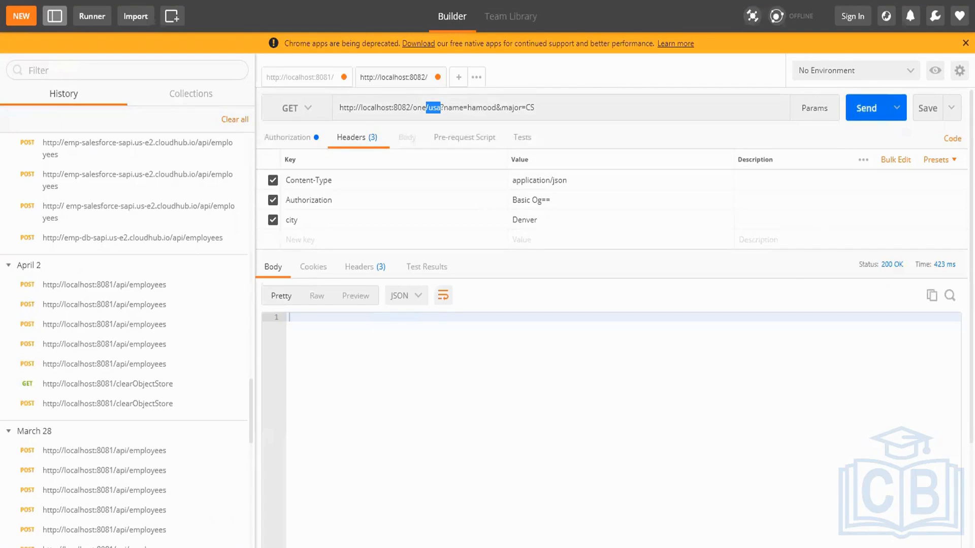
{"action": "key", "text": "alt+Tab"}
{"action": "left_click_drag", "start_coordinate": [282, 532], "coordinate": [464, 532]}
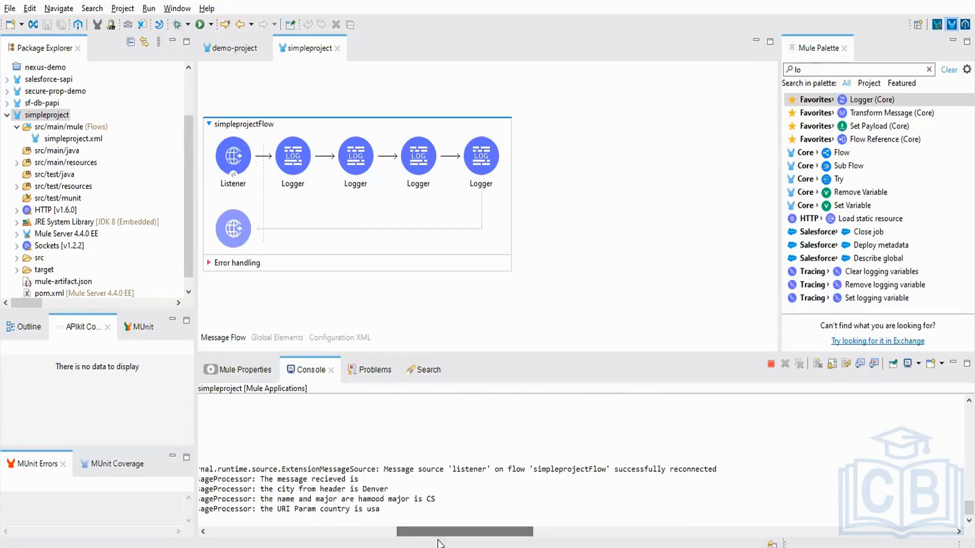
{"action": "left_click", "coordinate": [377, 517]}
{"action": "left_click_drag", "start_coordinate": [276, 531], "coordinate": [475, 531]}
{"action": "double_click", "coordinate": [298, 509]}
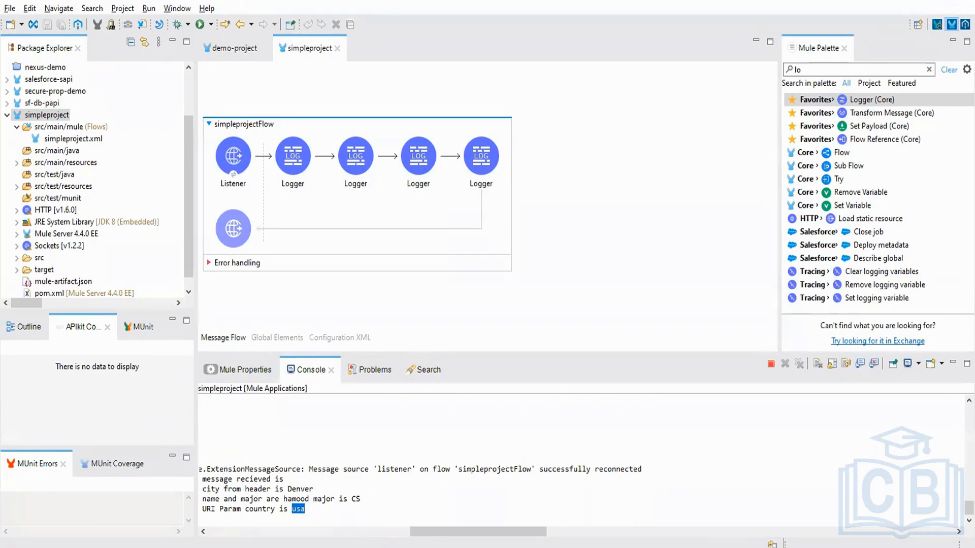
- Change the country segment of the Postman request URL to Canada, send the request, and check the logged country in the Studio console
{"action": "key", "text": "alt+Tab"}
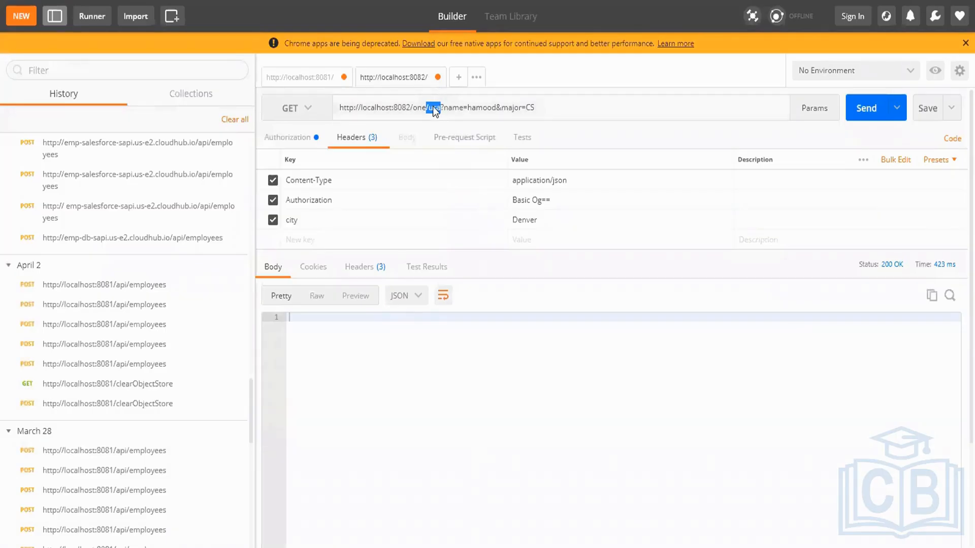
{"action": "left_click_drag", "start_coordinate": [429, 110], "coordinate": [438, 111]}
{"action": "type", "text": "Canada"}
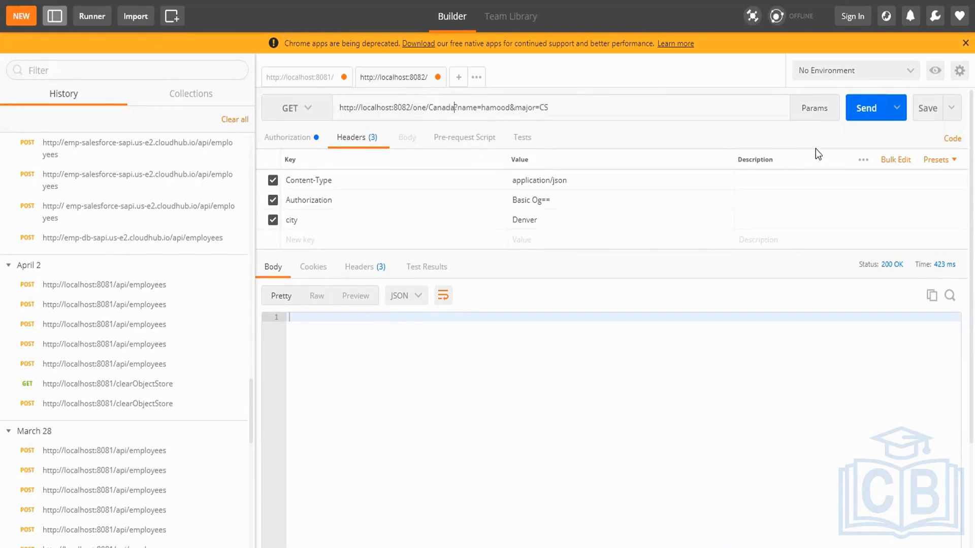
{"action": "left_click", "coordinate": [865, 108]}
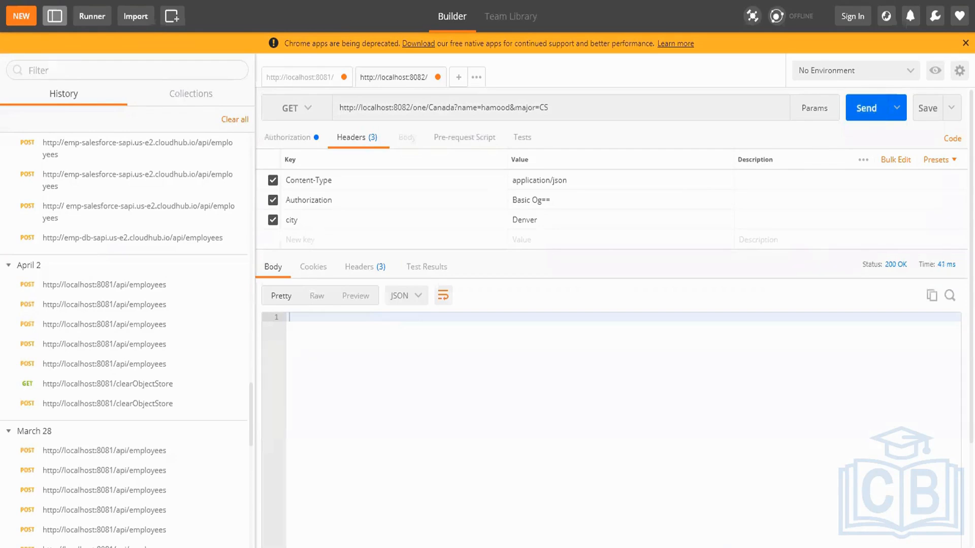
{"action": "key", "text": "alt+Tab"}
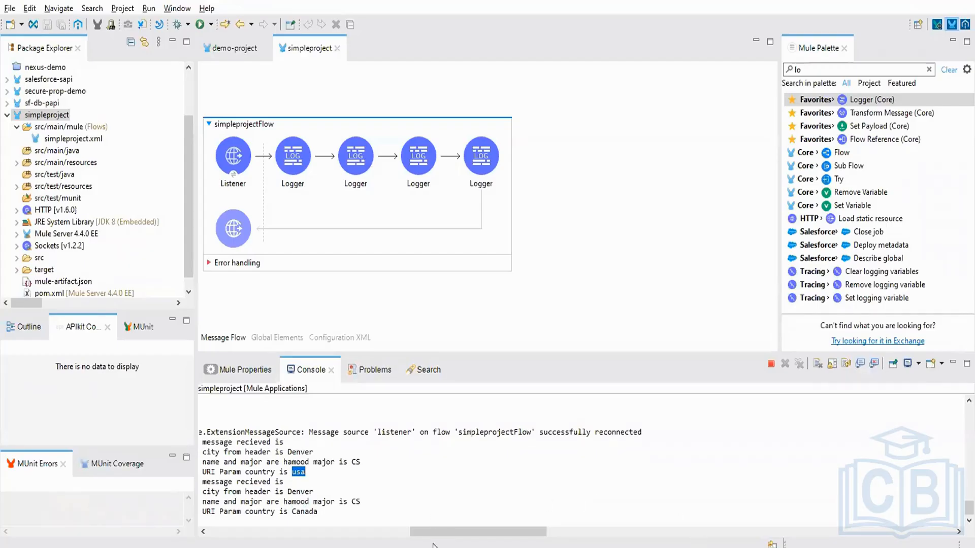
{"action": "left_click_drag", "start_coordinate": [440, 532], "coordinate": [391, 531]}
{"action": "left_click_drag", "start_coordinate": [587, 512], "coordinate": [553, 511]}
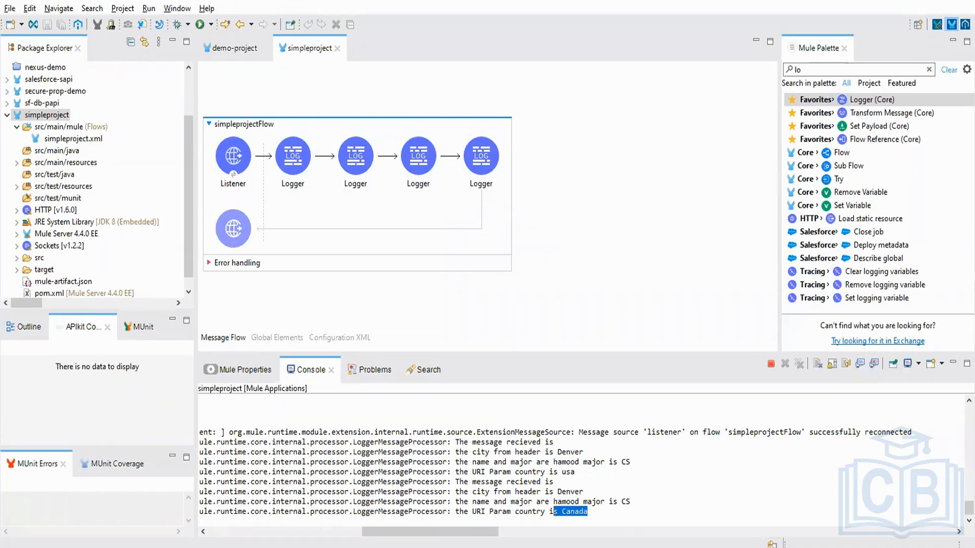
- Review the handwritten API and Mule event diagrams in OneNote, and look over the Mule Event Processing slides in the browser
{"action": "key", "text": "alt+Tab"}
{"action": "left_click", "coordinate": [660, 547]}
{"action": "scroll", "coordinate": [657, 490], "scroll_direction": "up", "scroll_amount": 20}
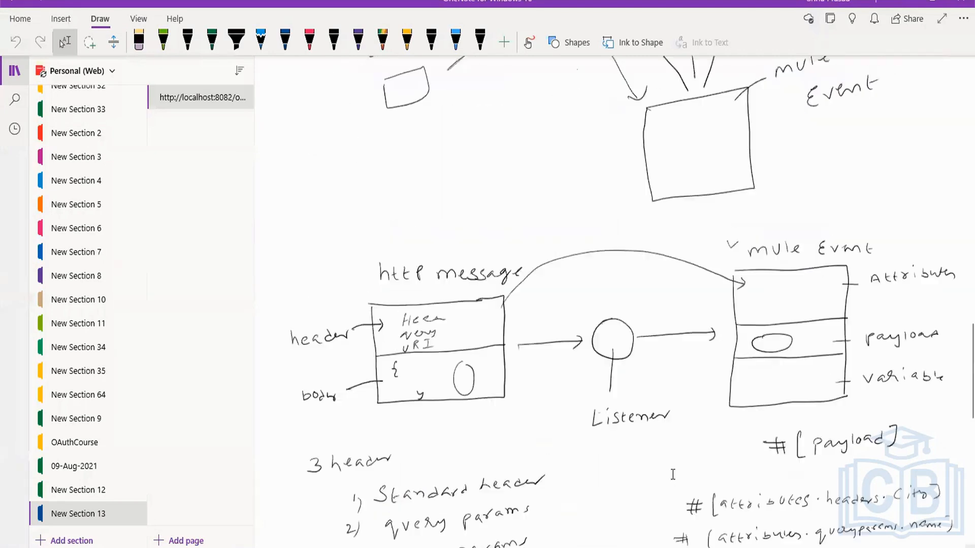
{"action": "scroll", "coordinate": [673, 475], "scroll_direction": "up", "scroll_amount": 6}
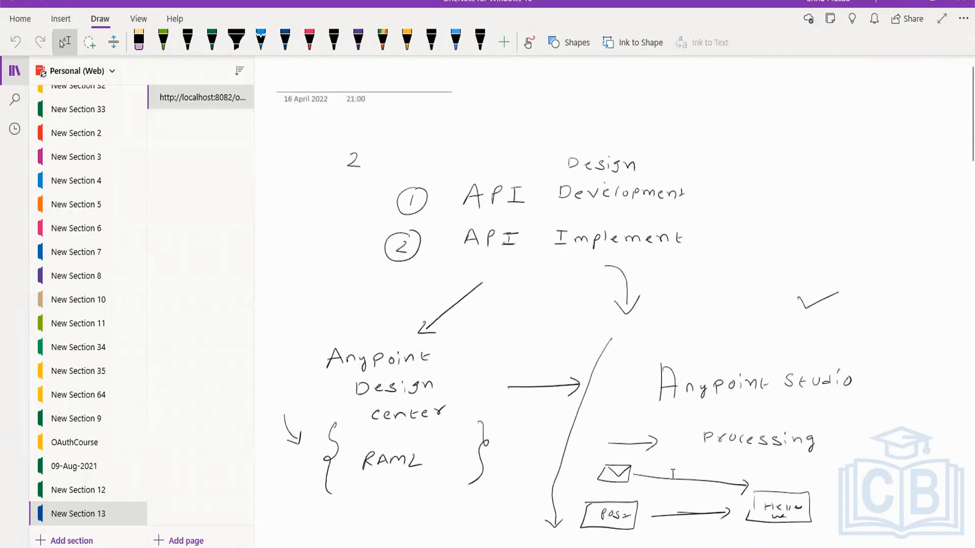
{"action": "scroll", "coordinate": [673, 475], "scroll_direction": "down", "scroll_amount": 14}
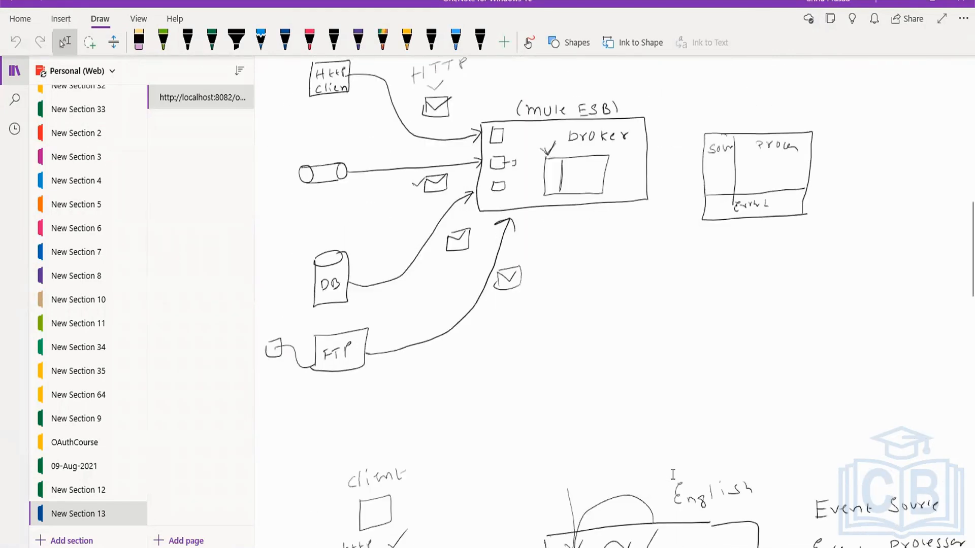
{"action": "scroll", "coordinate": [672, 475], "scroll_direction": "down", "scroll_amount": 20}
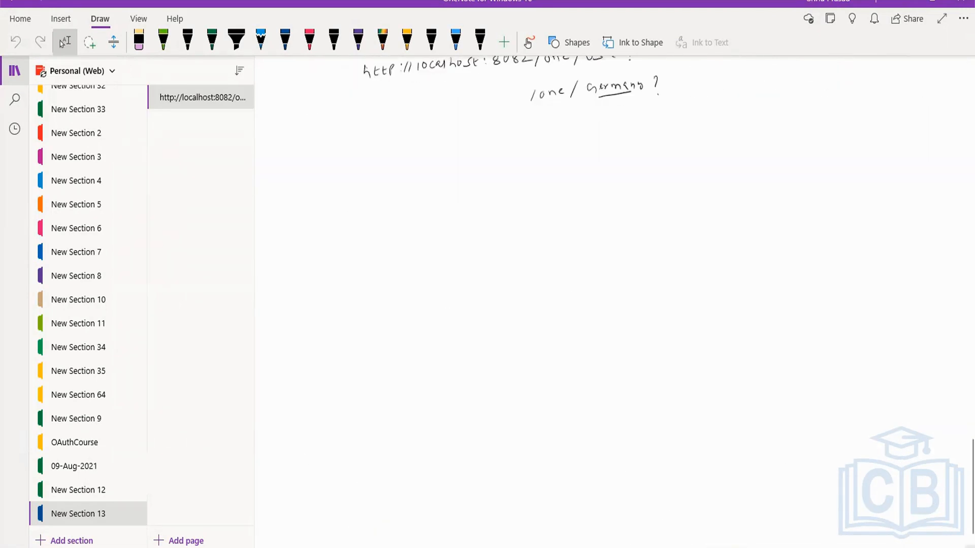
{"action": "mouse_move", "coordinate": [411, 547]}
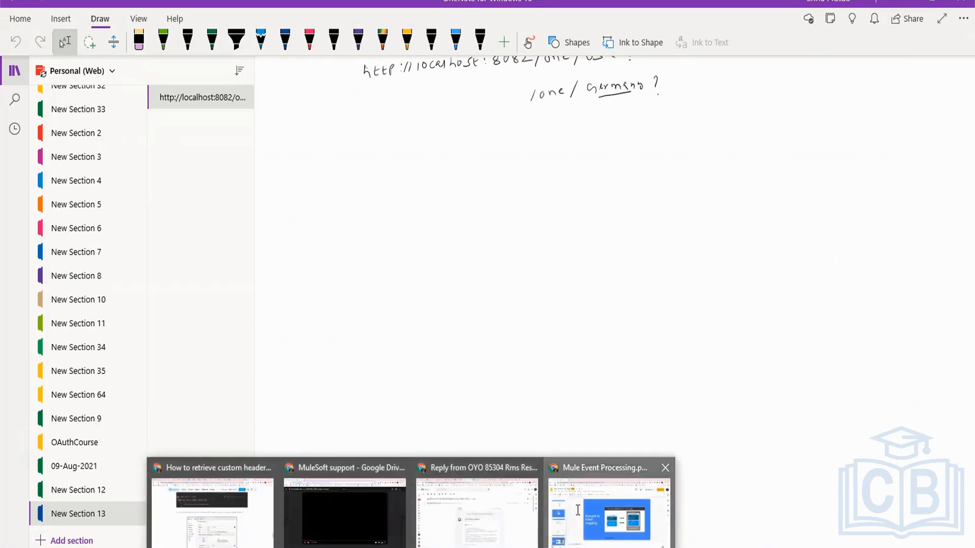
{"action": "left_click", "coordinate": [578, 510]}
{"action": "key", "text": "Up"}
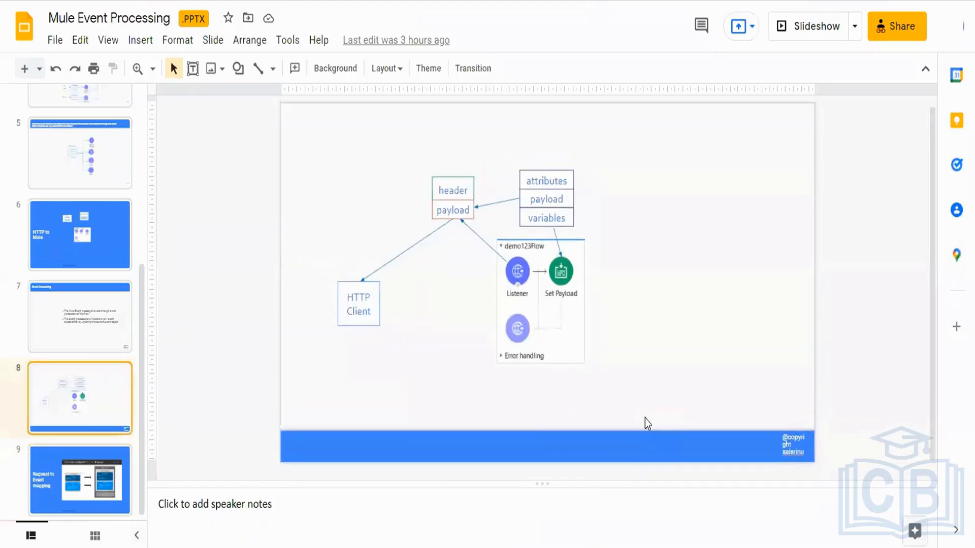
{"action": "key", "text": "Up"}
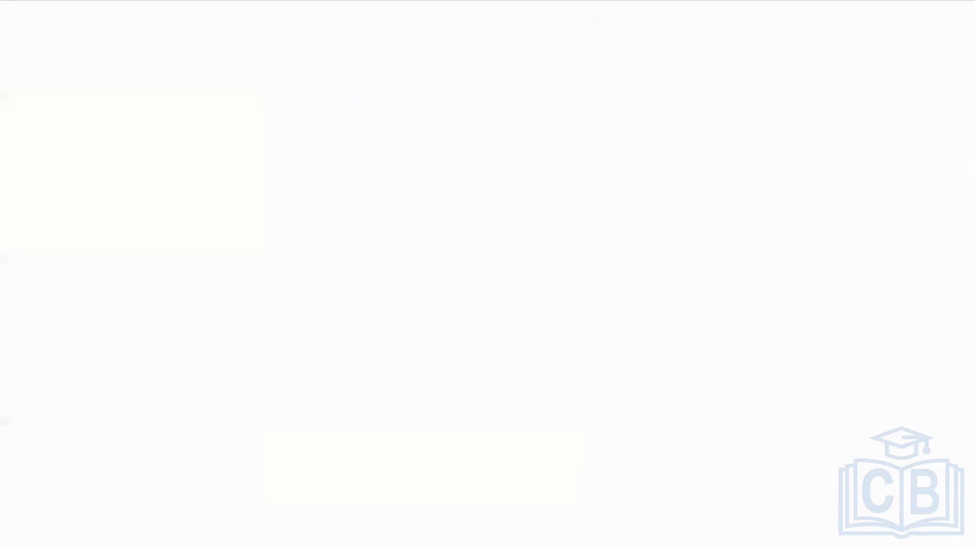
- Search Google for "event processor in mule 4"
{"action": "left_click", "coordinate": [383, 235]}
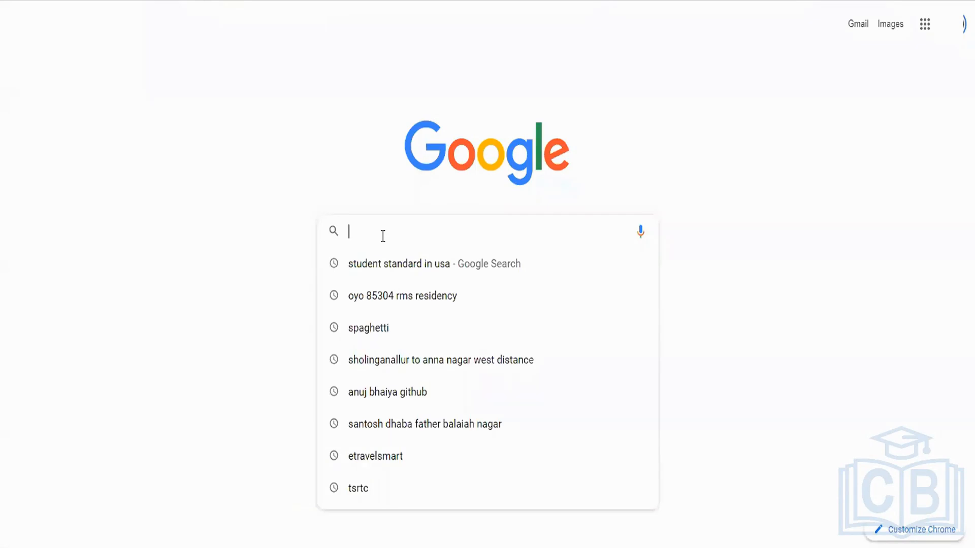
{"action": "type", "text": "event"}
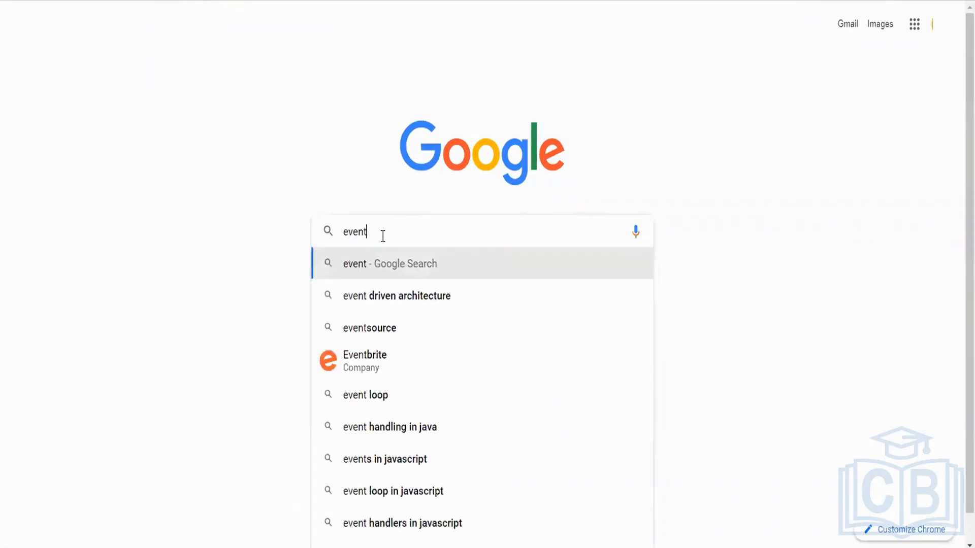
{"action": "type", "text": " pro"}
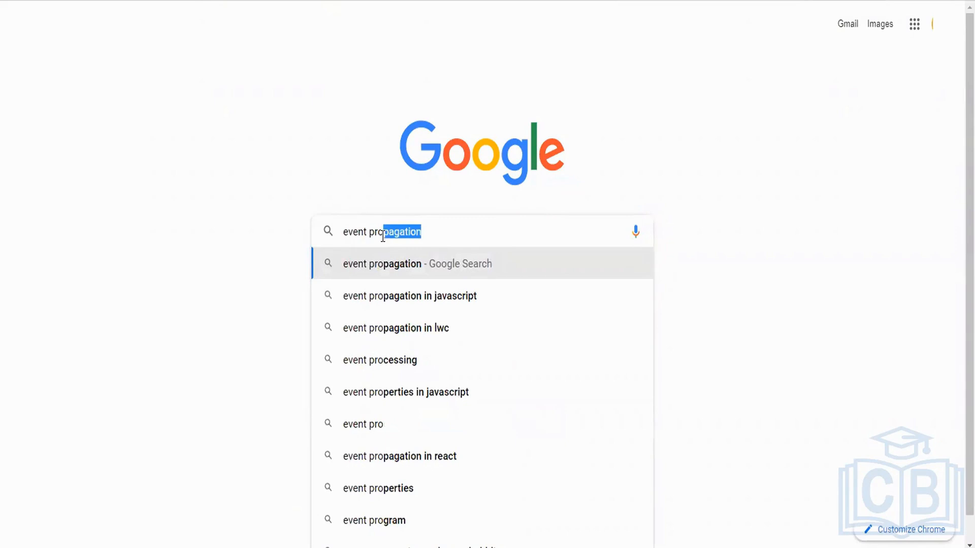
{"action": "type", "text": "ce"}
{"action": "key", "text": "Right"}
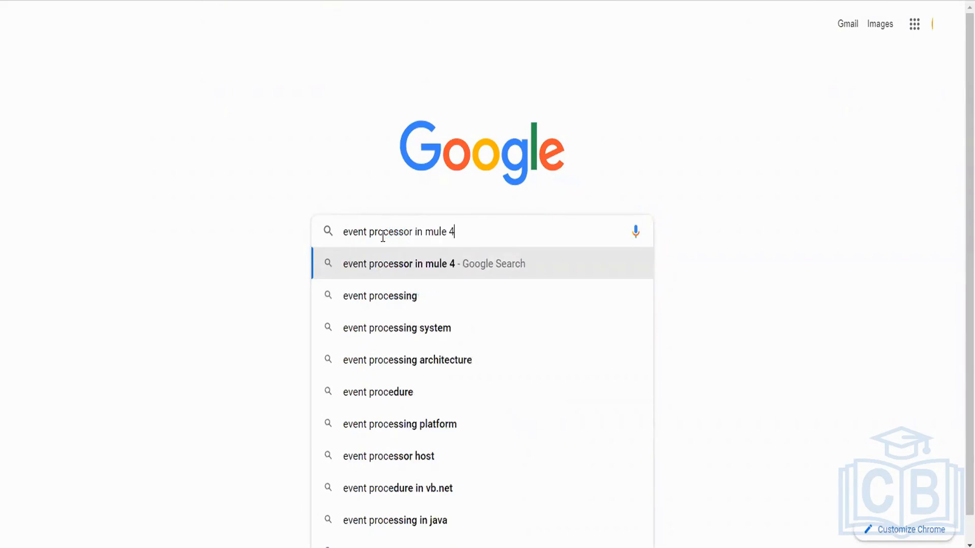
{"action": "key", "text": "Return"}
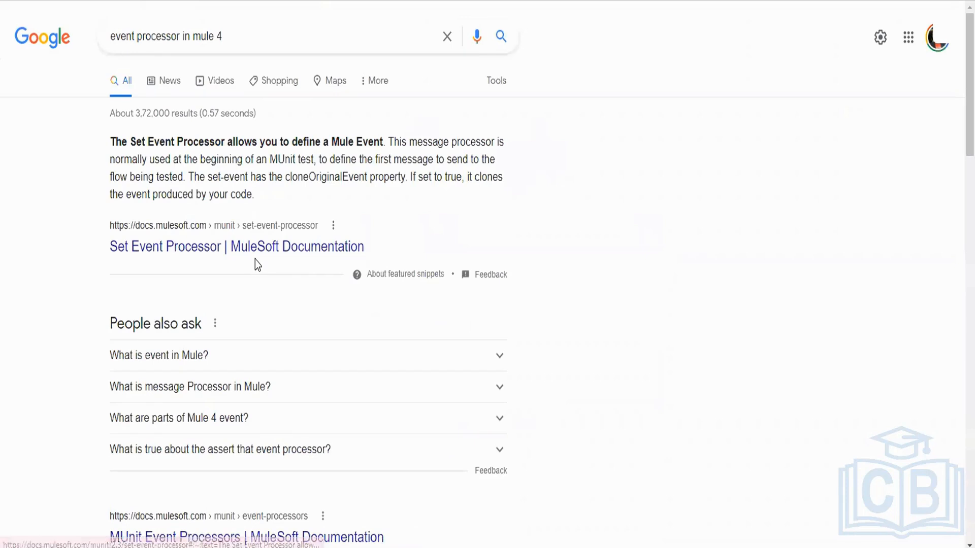
- Open the MUnit Event Processors page of the MuleSoft documentation, look through its contents, and return to the search results
{"action": "scroll", "coordinate": [259, 284], "scroll_direction": "down", "scroll_amount": 3}
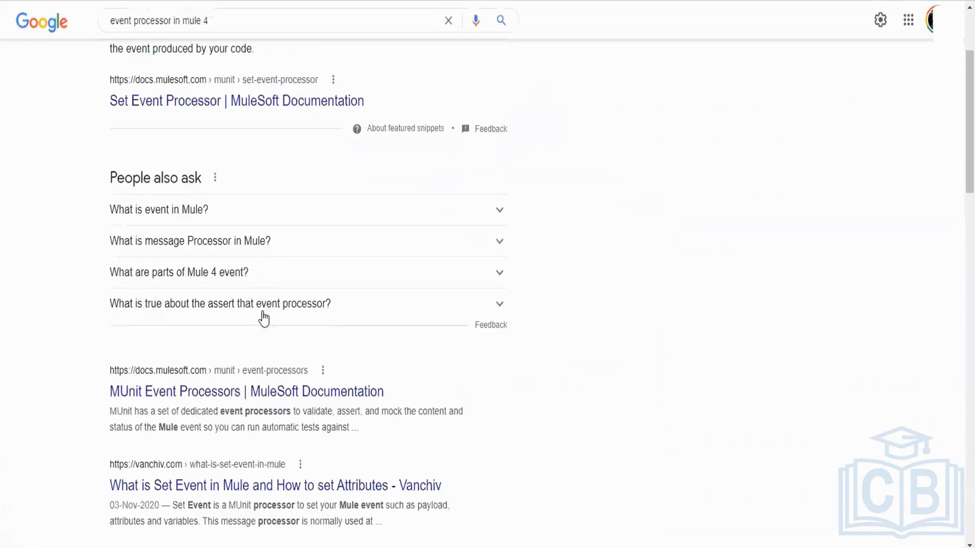
{"action": "left_click", "coordinate": [242, 401]}
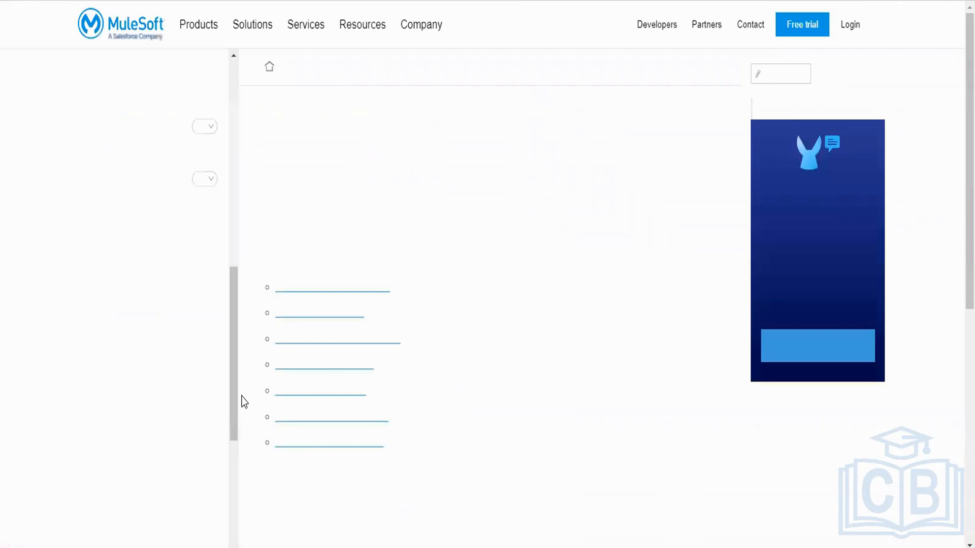
{"action": "scroll", "coordinate": [579, 352], "scroll_direction": "down", "scroll_amount": 5}
{"action": "scroll", "coordinate": [579, 352], "scroll_direction": "up", "scroll_amount": 5}
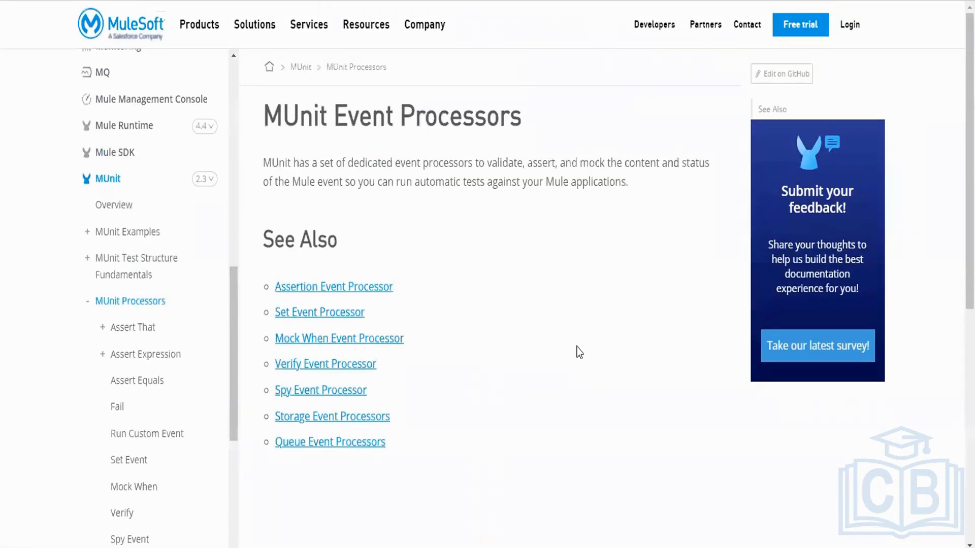
{"action": "scroll", "coordinate": [128, 260], "scroll_direction": "up", "scroll_amount": 1}
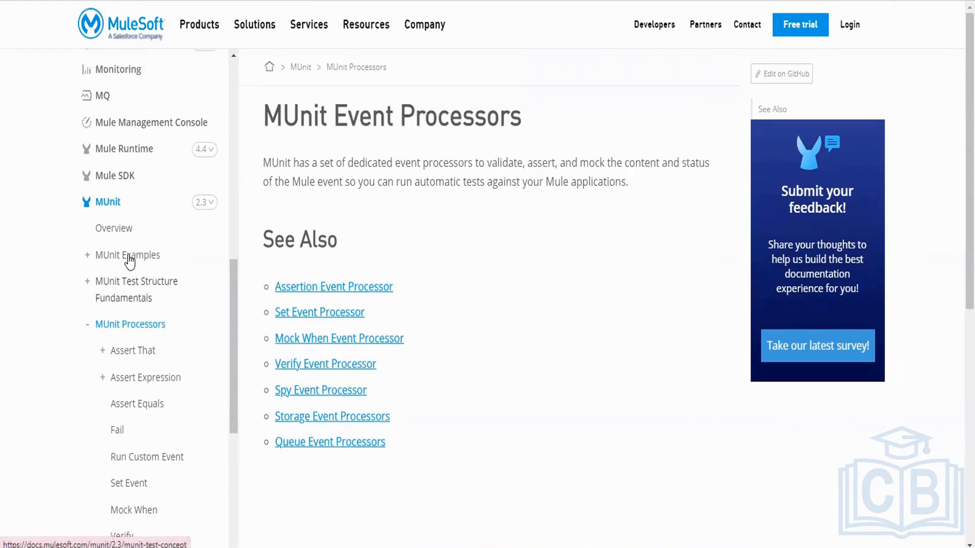
{"action": "scroll", "coordinate": [128, 260], "scroll_direction": "up", "scroll_amount": 10}
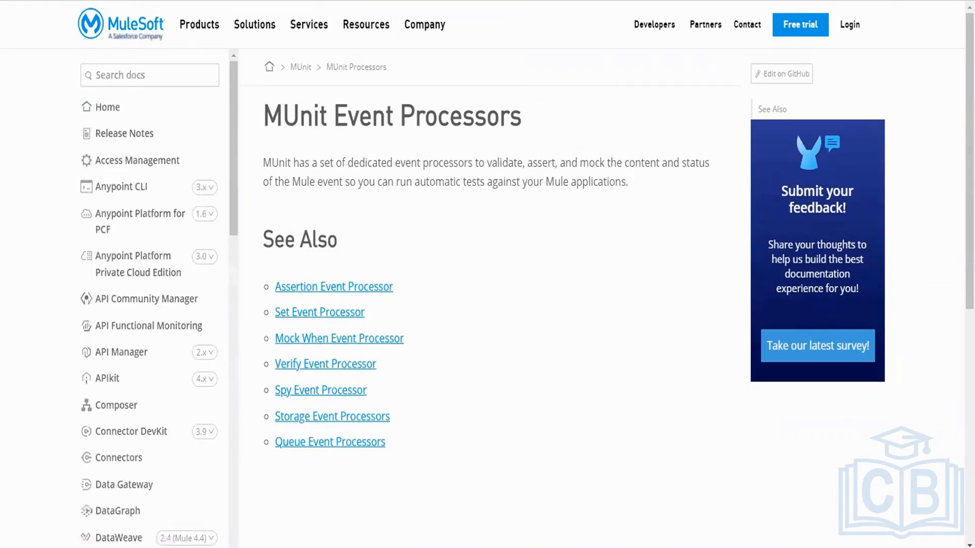
{"action": "key", "text": "alt+Left"}
- Browse the search results and open the DZone article "Mule 4 Message, Events, and Variables"
{"action": "scroll", "coordinate": [316, 211], "scroll_direction": "up", "scroll_amount": 3}
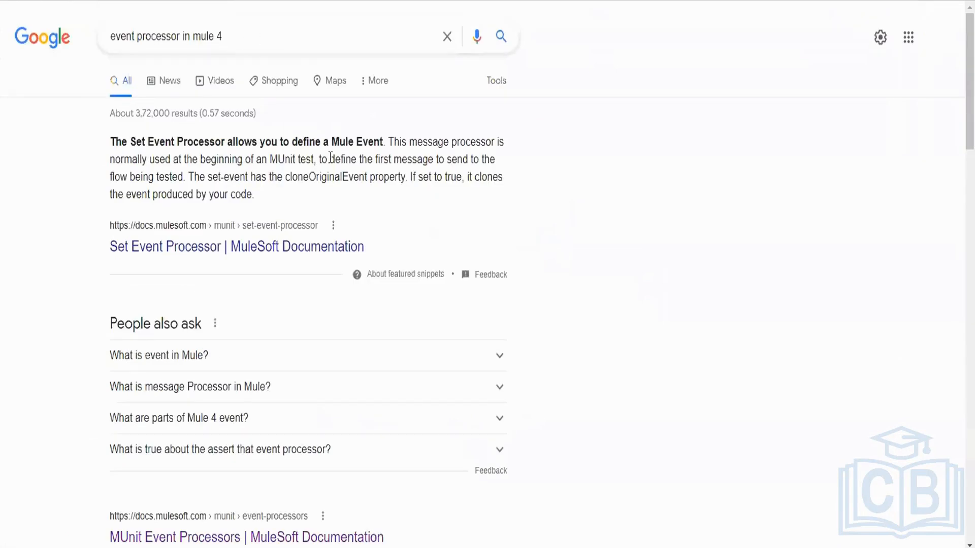
{"action": "scroll", "coordinate": [322, 217], "scroll_direction": "down", "scroll_amount": 5}
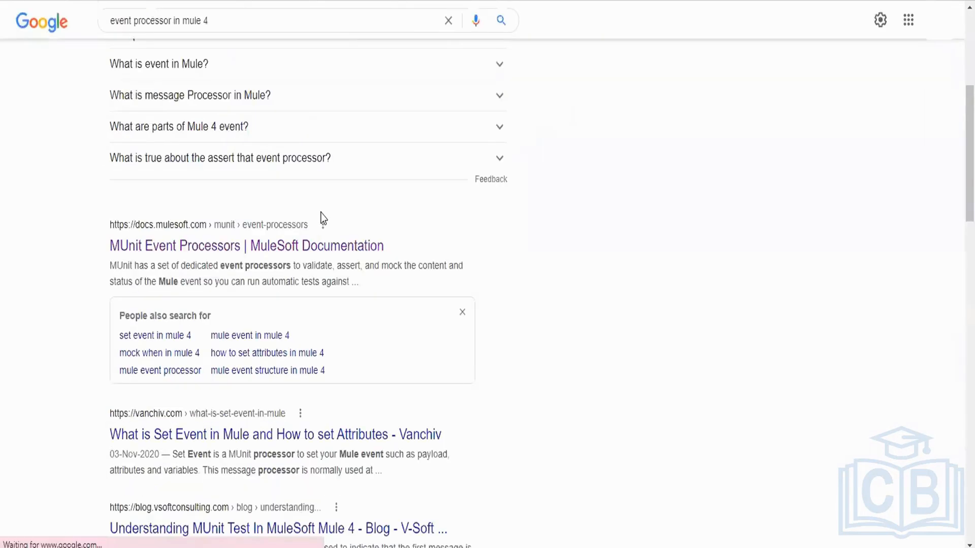
{"action": "scroll", "coordinate": [322, 217], "scroll_direction": "down", "scroll_amount": 4}
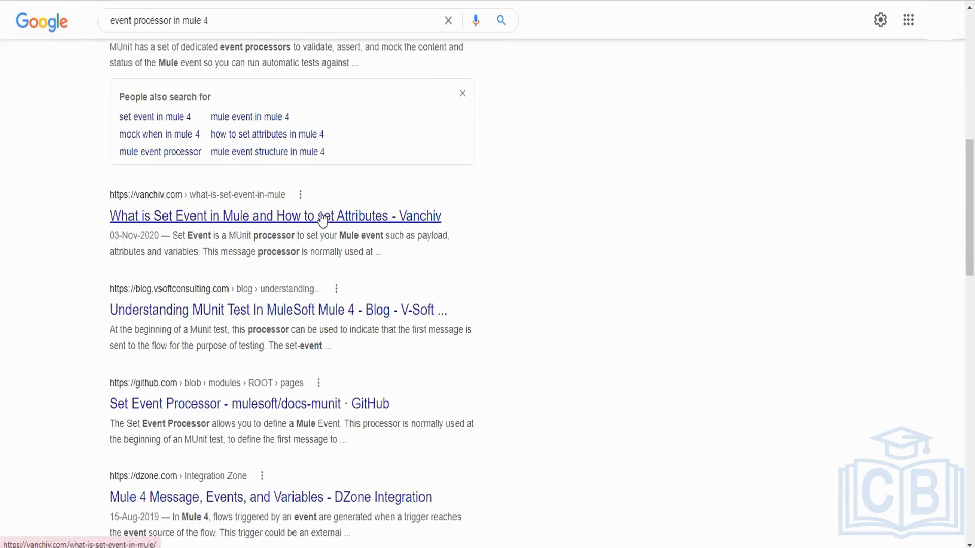
{"action": "scroll", "coordinate": [322, 218], "scroll_direction": "down", "scroll_amount": 5}
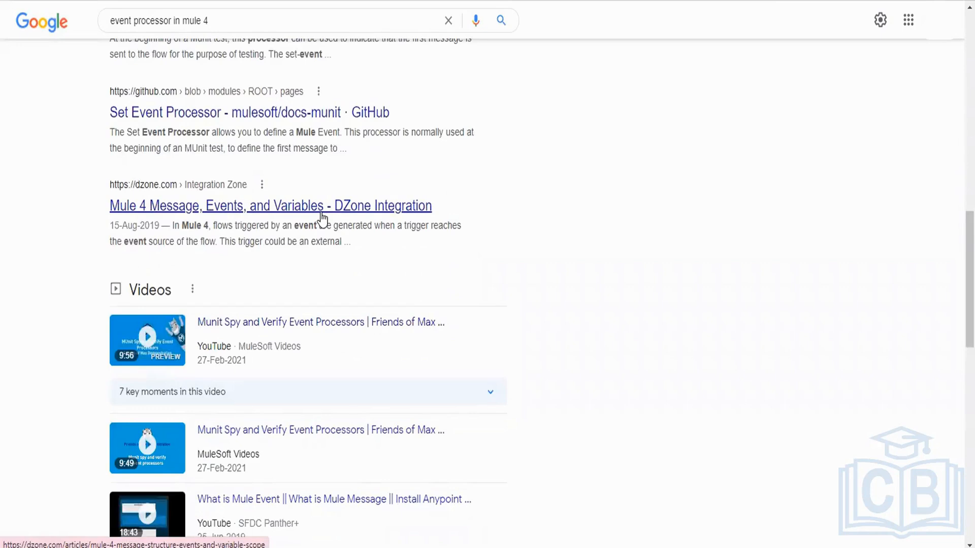
{"action": "left_click", "coordinate": [322, 217]}
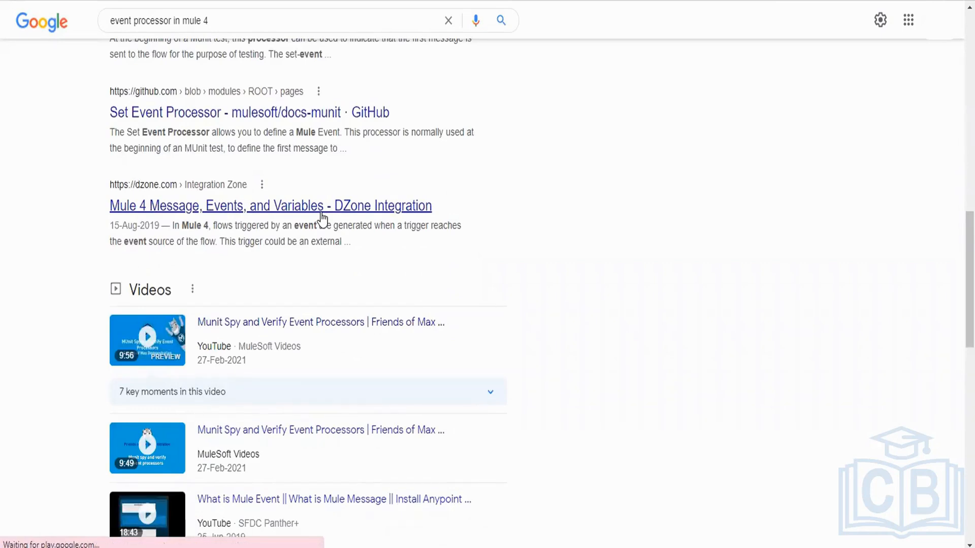
- Examine the DZone article's explanation and diagram of the Mule event, message, attributes, payload and variables
{"action": "scroll", "coordinate": [615, 316], "scroll_direction": "down", "scroll_amount": 3}
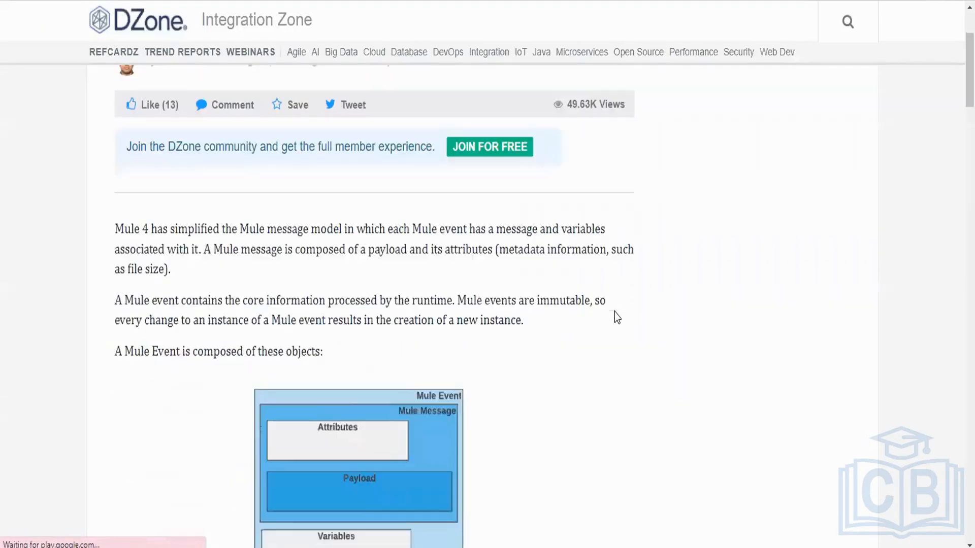
{"action": "scroll", "coordinate": [615, 312], "scroll_direction": "down", "scroll_amount": 11}
{"action": "scroll", "coordinate": [614, 312], "scroll_direction": "up", "scroll_amount": 3}
{"action": "scroll", "coordinate": [614, 312], "scroll_direction": "up", "scroll_amount": 13}
{"action": "scroll", "coordinate": [615, 312], "scroll_direction": "down", "scroll_amount": 16}
{"action": "scroll", "coordinate": [614, 312], "scroll_direction": "up", "scroll_amount": 10}
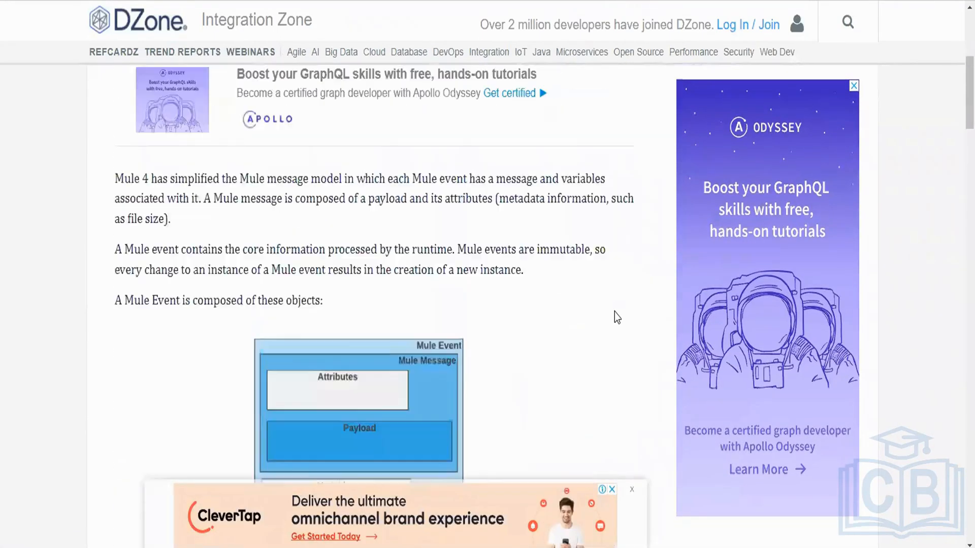
{"action": "scroll", "coordinate": [615, 312], "scroll_direction": "up", "scroll_amount": 7}
{"action": "scroll", "coordinate": [615, 312], "scroll_direction": "down", "scroll_amount": 14}
{"action": "scroll", "coordinate": [615, 312], "scroll_direction": "up", "scroll_amount": 10}
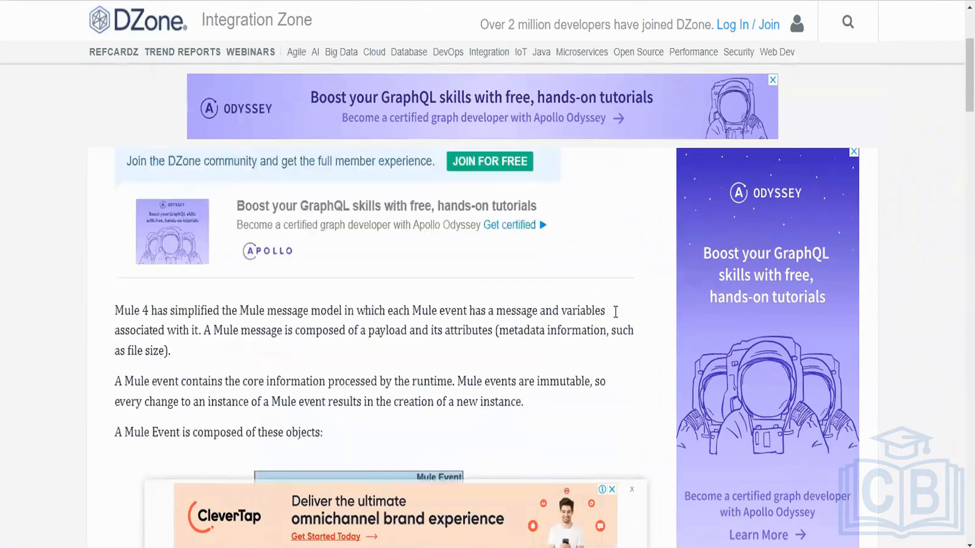
{"action": "scroll", "coordinate": [614, 313], "scroll_direction": "up", "scroll_amount": 4}
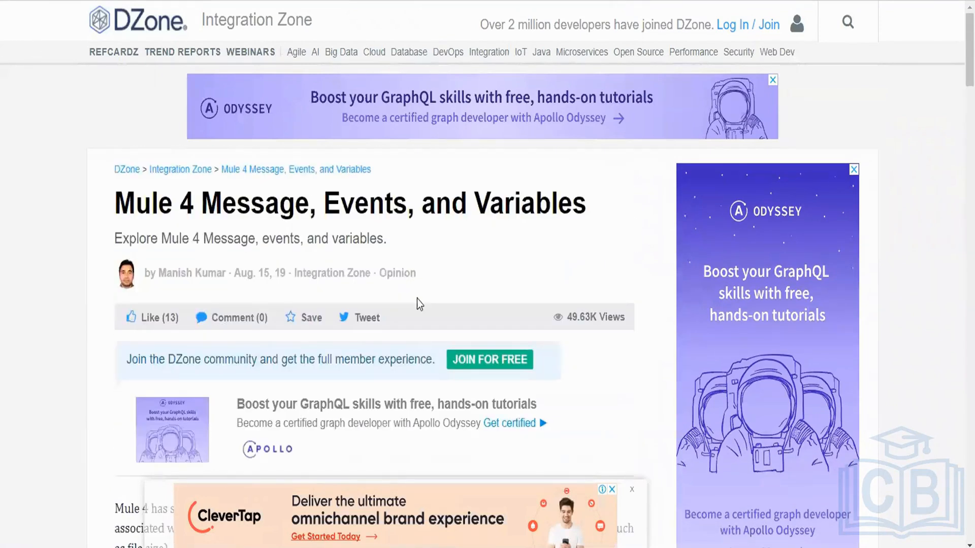
- Compare the DZone article's Mule event diagram with its Mule 3 message object diagram and return to the search results
{"action": "scroll", "coordinate": [417, 300], "scroll_direction": "down", "scroll_amount": 13}
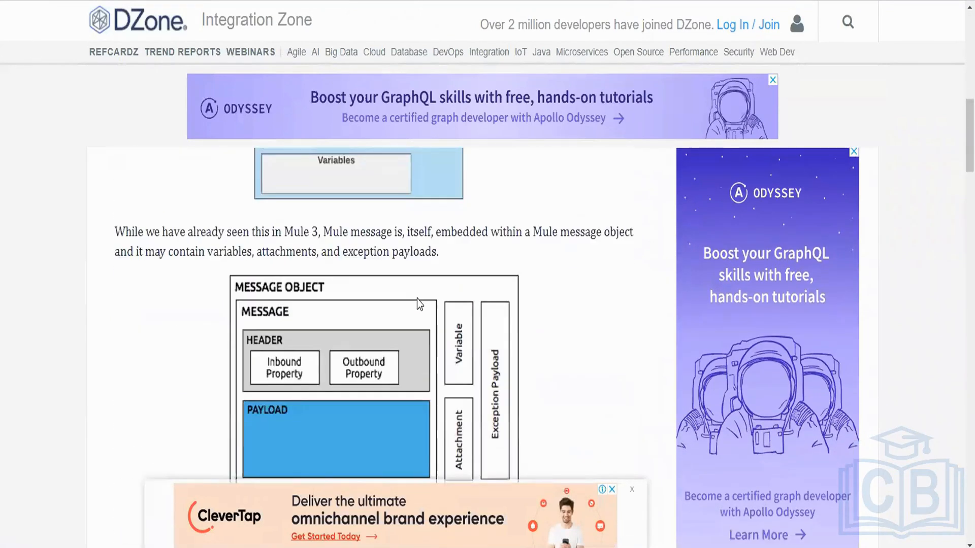
{"action": "scroll", "coordinate": [446, 319], "scroll_direction": "up", "scroll_amount": 1}
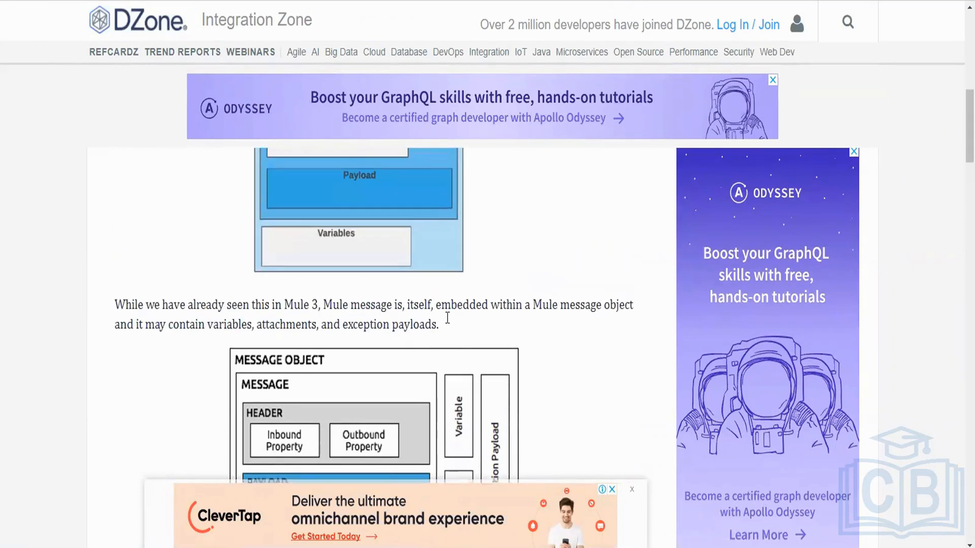
{"action": "scroll", "coordinate": [448, 318], "scroll_direction": "up", "scroll_amount": 2}
{"action": "scroll", "coordinate": [447, 320], "scroll_direction": "up", "scroll_amount": 4}
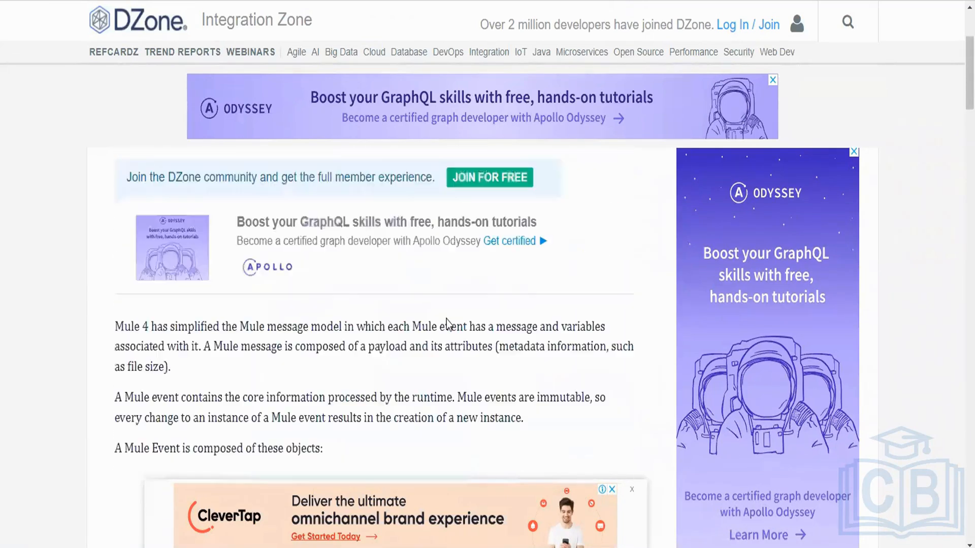
{"action": "scroll", "coordinate": [446, 319], "scroll_direction": "up", "scroll_amount": 3}
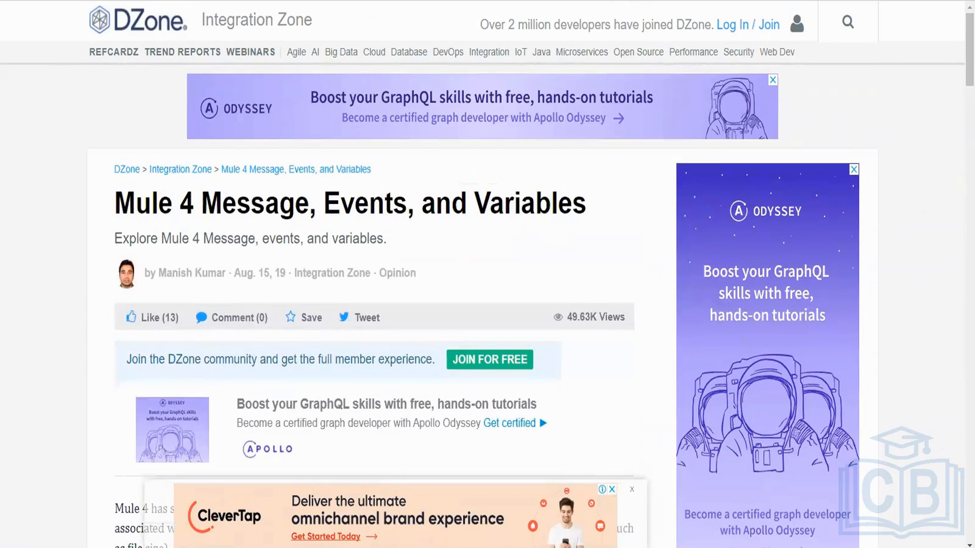
{"action": "key", "text": "alt+Left"}
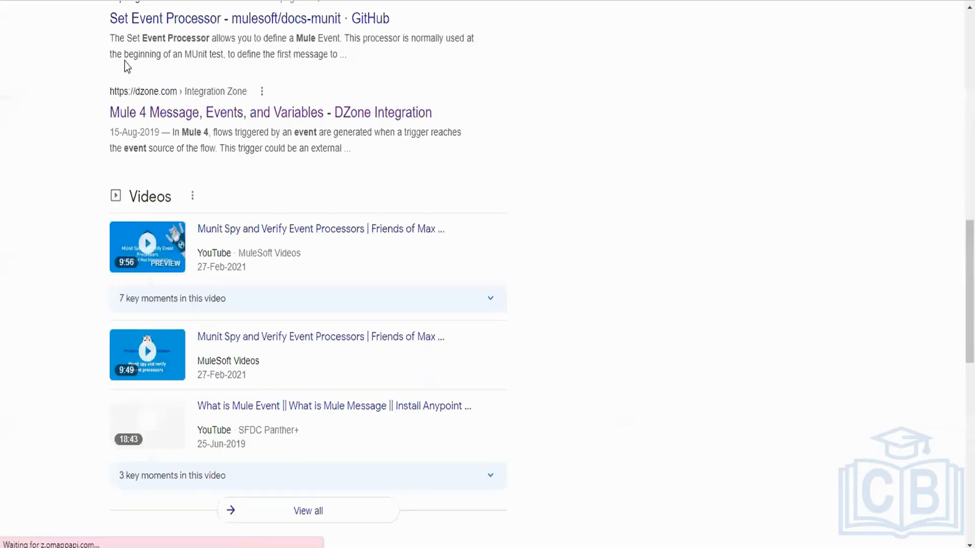
- Search Google for "Mule 4 message processing"
{"action": "scroll", "coordinate": [445, 198], "scroll_direction": "up", "scroll_amount": 12}
{"action": "left_click_drag", "start_coordinate": [228, 32], "coordinate": [2, 63]}
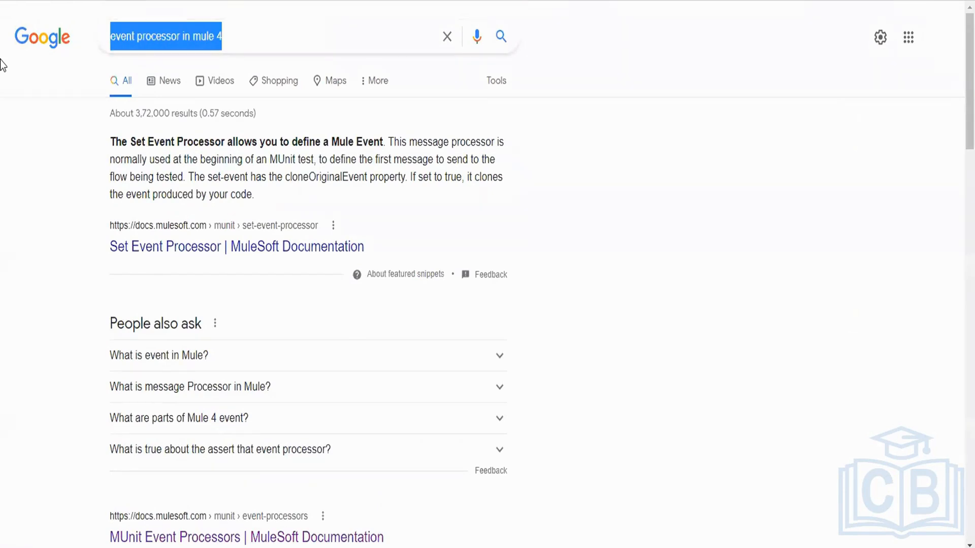
{"action": "type", "text": "Mue"}
{"action": "key", "text": "BackSpace"}
{"action": "type", "text": "le "}
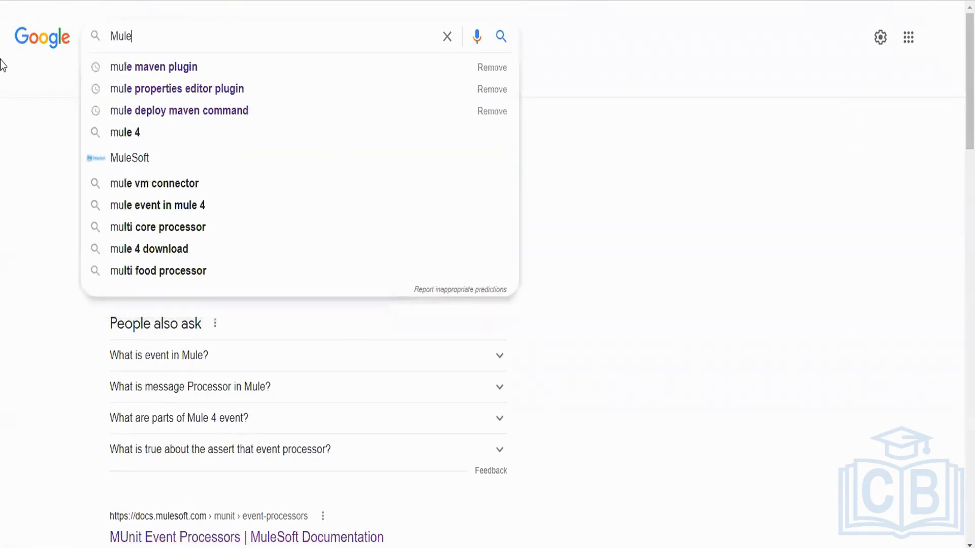
{"action": "type", "text": "4"}
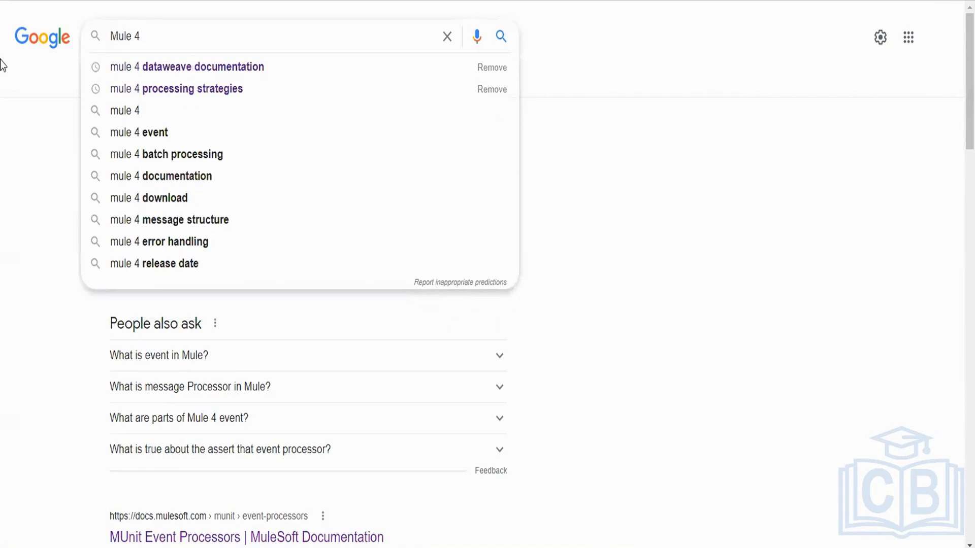
{"action": "type", "text": " Proce"}
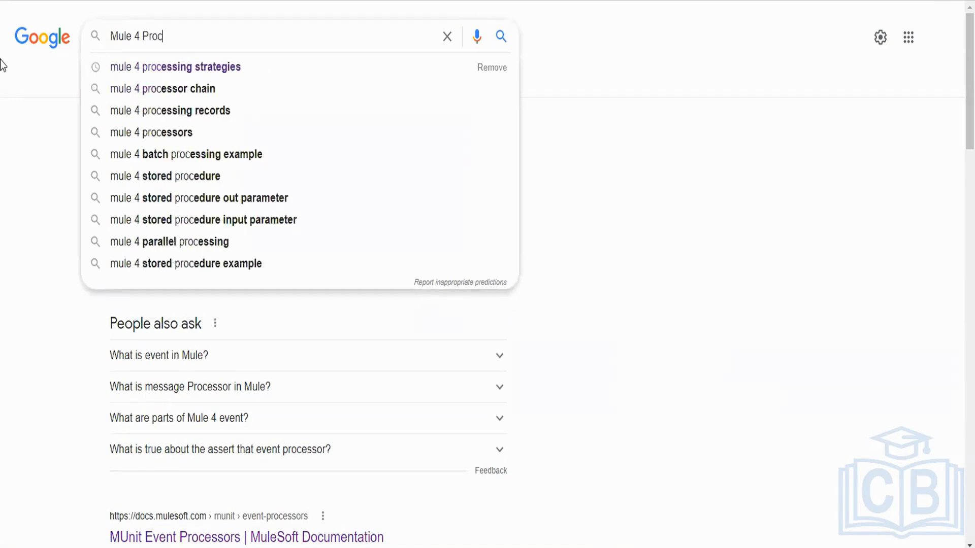
{"action": "key", "text": "BackSpace"}
{"action": "key", "text": "BackSpace"}
{"action": "key", "text": "BackSpace"}
{"action": "key", "text": "BackSpace"}
{"action": "key", "text": "BackSpace"}
{"action": "type", "text": "mes"}
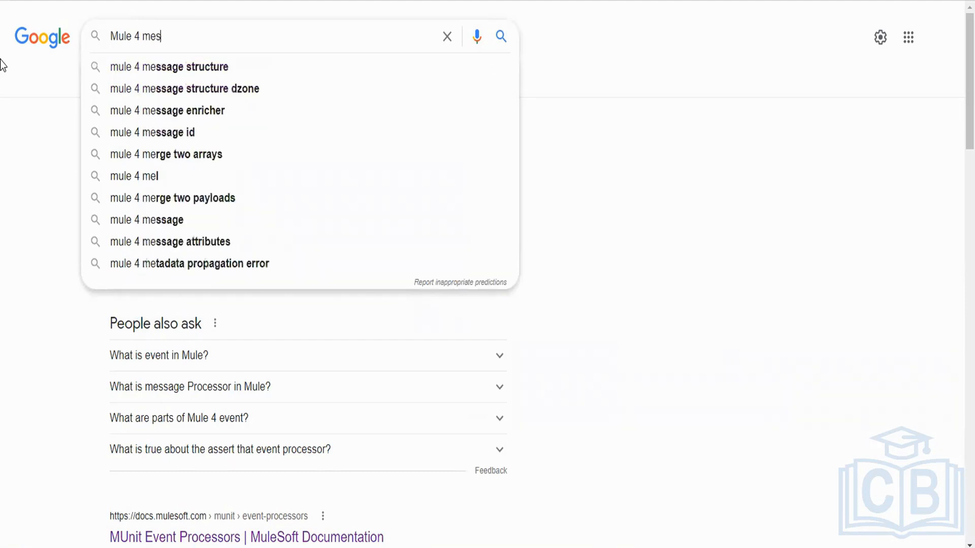
{"action": "type", "text": "sage processn"}
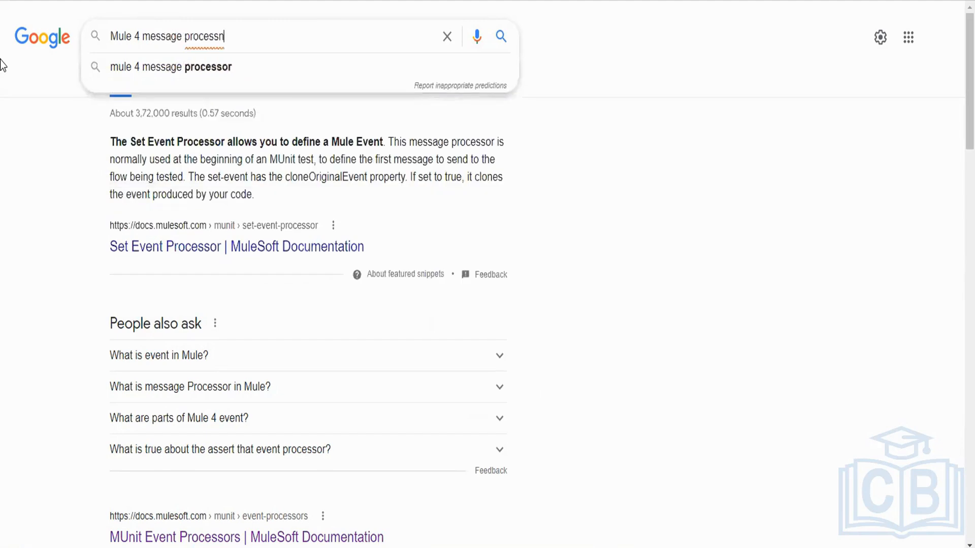
{"action": "key", "text": "BackSpace"}
{"action": "type", "text": "ing"}
{"action": "key", "text": "Return"}
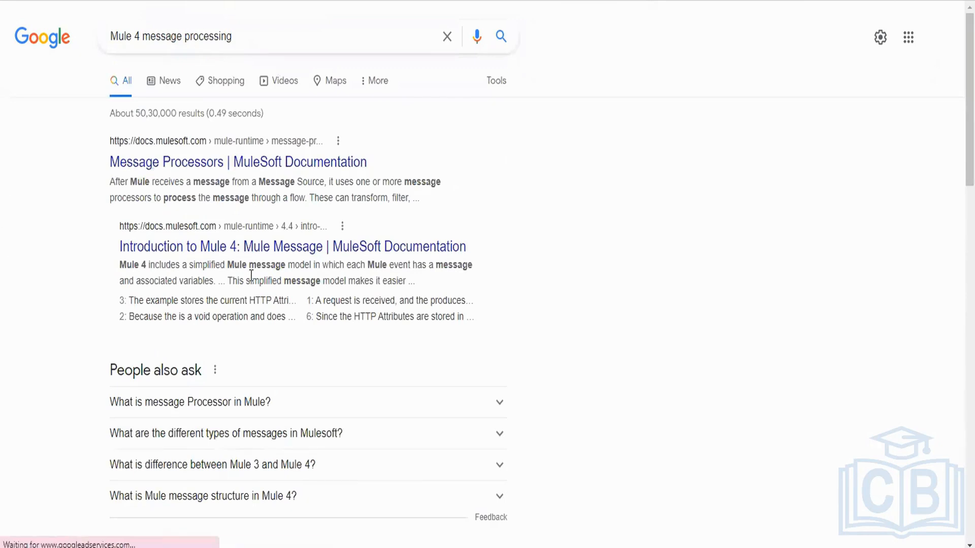
- Open the MuleSoft documentation page "Introduction to Mule 4: Mule Message" and examine its introduction and Mule event and message diagram
{"action": "right_click", "coordinate": [259, 250]}
{"action": "left_click", "coordinate": [278, 263]}
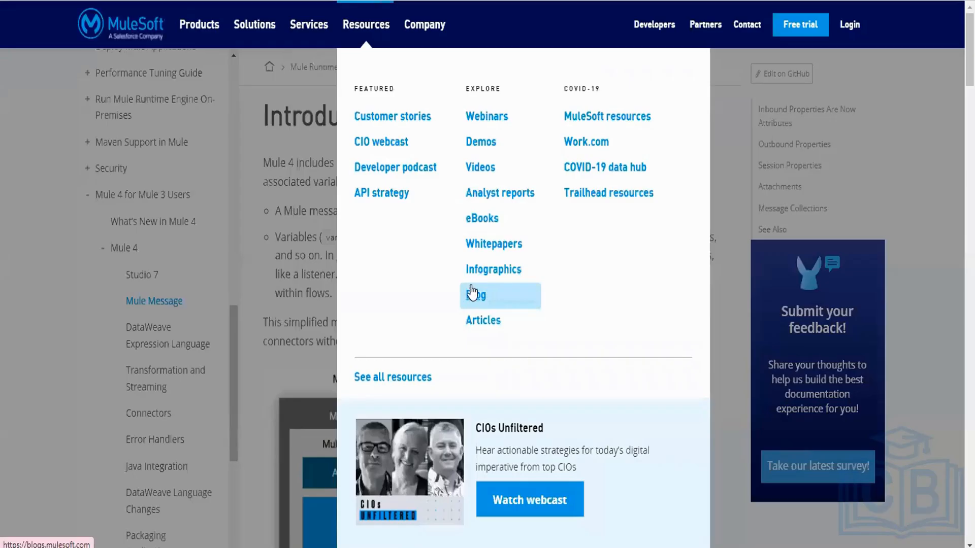
{"action": "scroll", "coordinate": [585, 341], "scroll_direction": "down", "scroll_amount": 6}
{"action": "scroll", "coordinate": [584, 341], "scroll_direction": "up", "scroll_amount": 4}
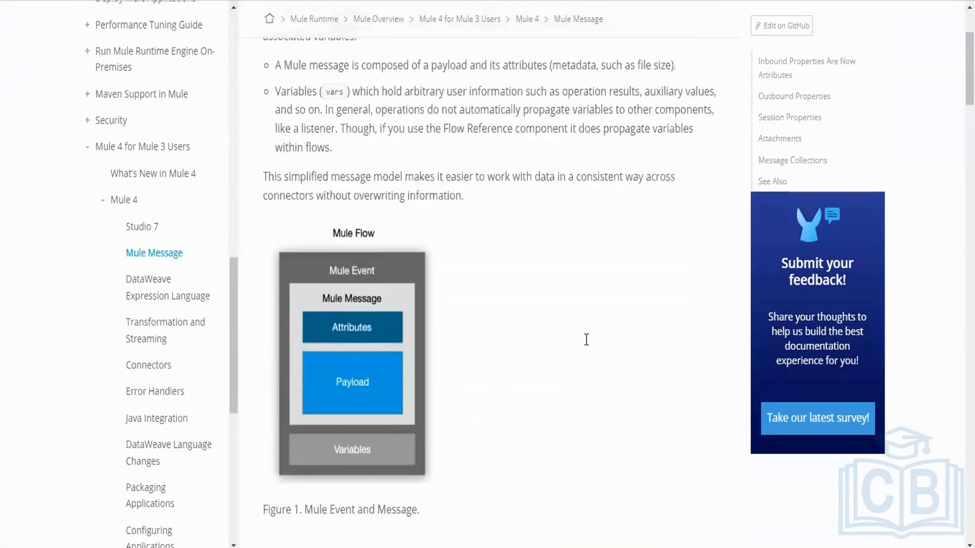
{"action": "scroll", "coordinate": [585, 342], "scroll_direction": "down", "scroll_amount": 10}
{"action": "scroll", "coordinate": [585, 341], "scroll_direction": "up", "scroll_amount": 6}
{"action": "scroll", "coordinate": [585, 341], "scroll_direction": "up", "scroll_amount": 7}
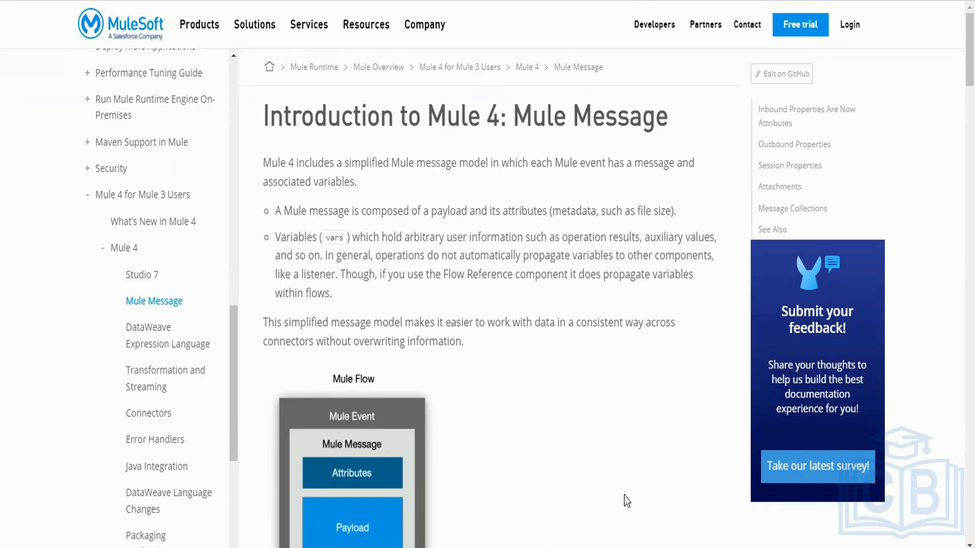
- Look through the Mule Message page's flow example and property, attachment and message collection sections, returning to the HTTP request attributes
{"action": "scroll", "coordinate": [624, 496], "scroll_direction": "down", "scroll_amount": 15}
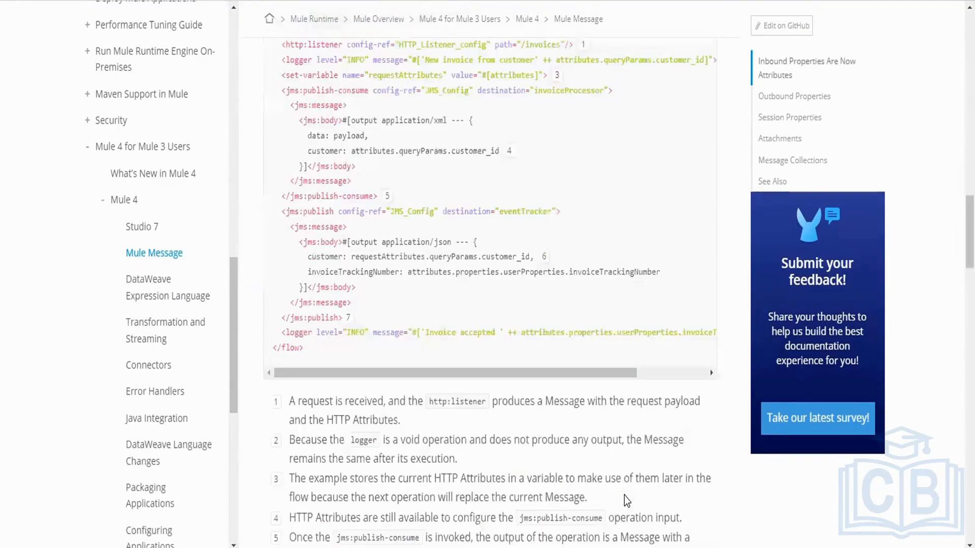
{"action": "scroll", "coordinate": [624, 495], "scroll_direction": "down", "scroll_amount": 8}
{"action": "scroll", "coordinate": [623, 495], "scroll_direction": "down", "scroll_amount": 7}
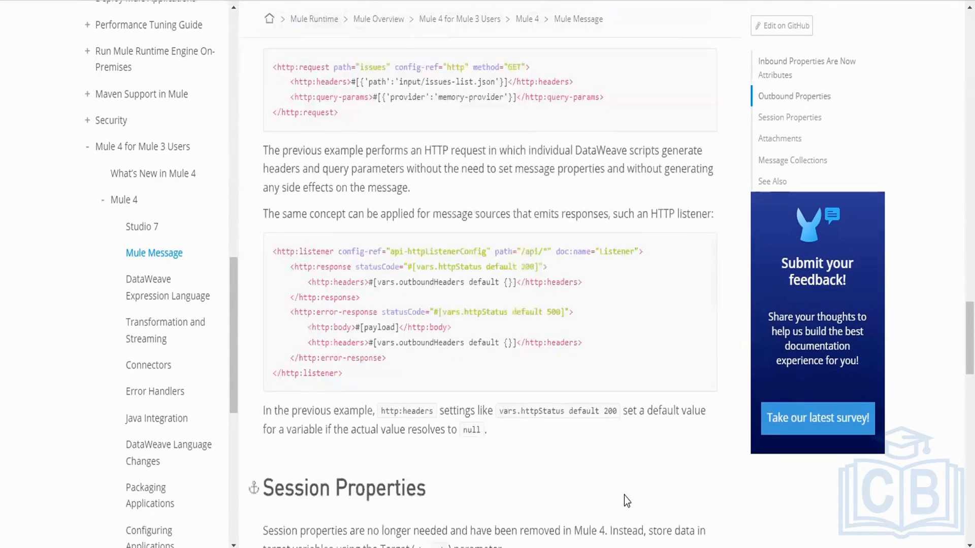
{"action": "scroll", "coordinate": [623, 496], "scroll_direction": "down", "scroll_amount": 17}
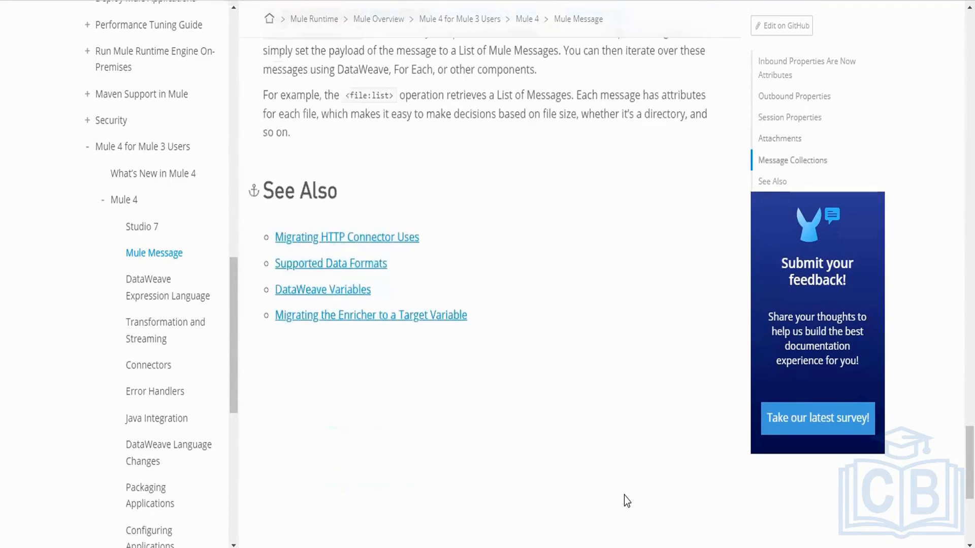
{"action": "scroll", "coordinate": [624, 496], "scroll_direction": "up", "scroll_amount": 7}
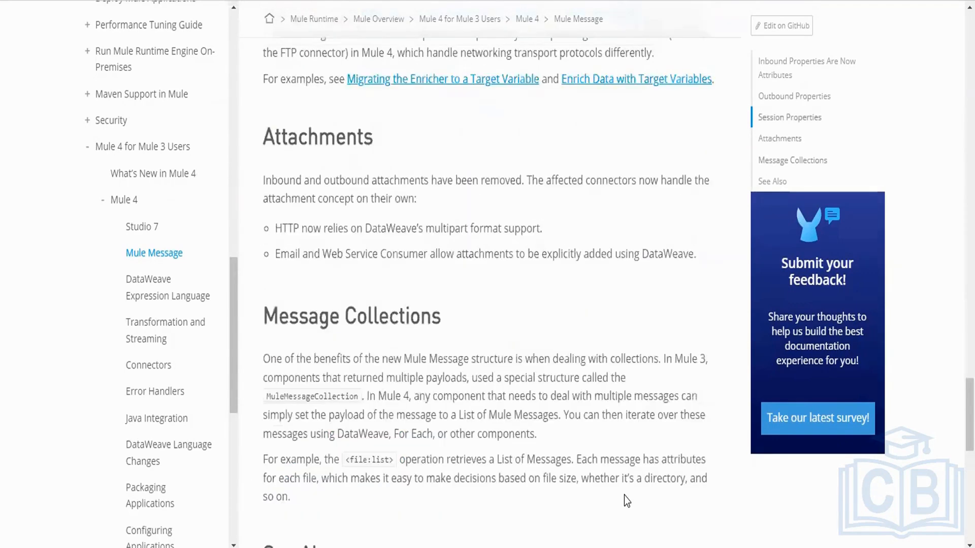
{"action": "scroll", "coordinate": [624, 495], "scroll_direction": "up", "scroll_amount": 20}
{"action": "scroll", "coordinate": [623, 496], "scroll_direction": "up", "scroll_amount": 20}
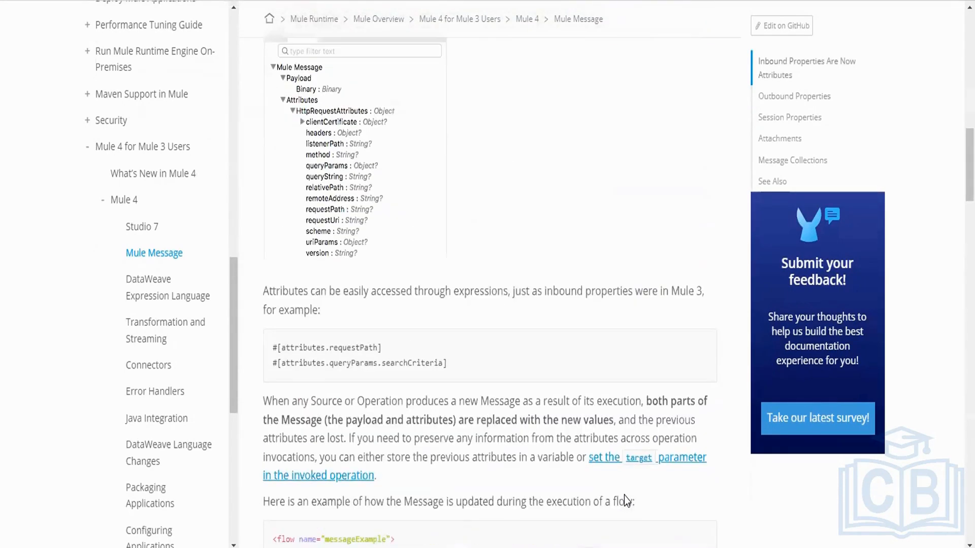